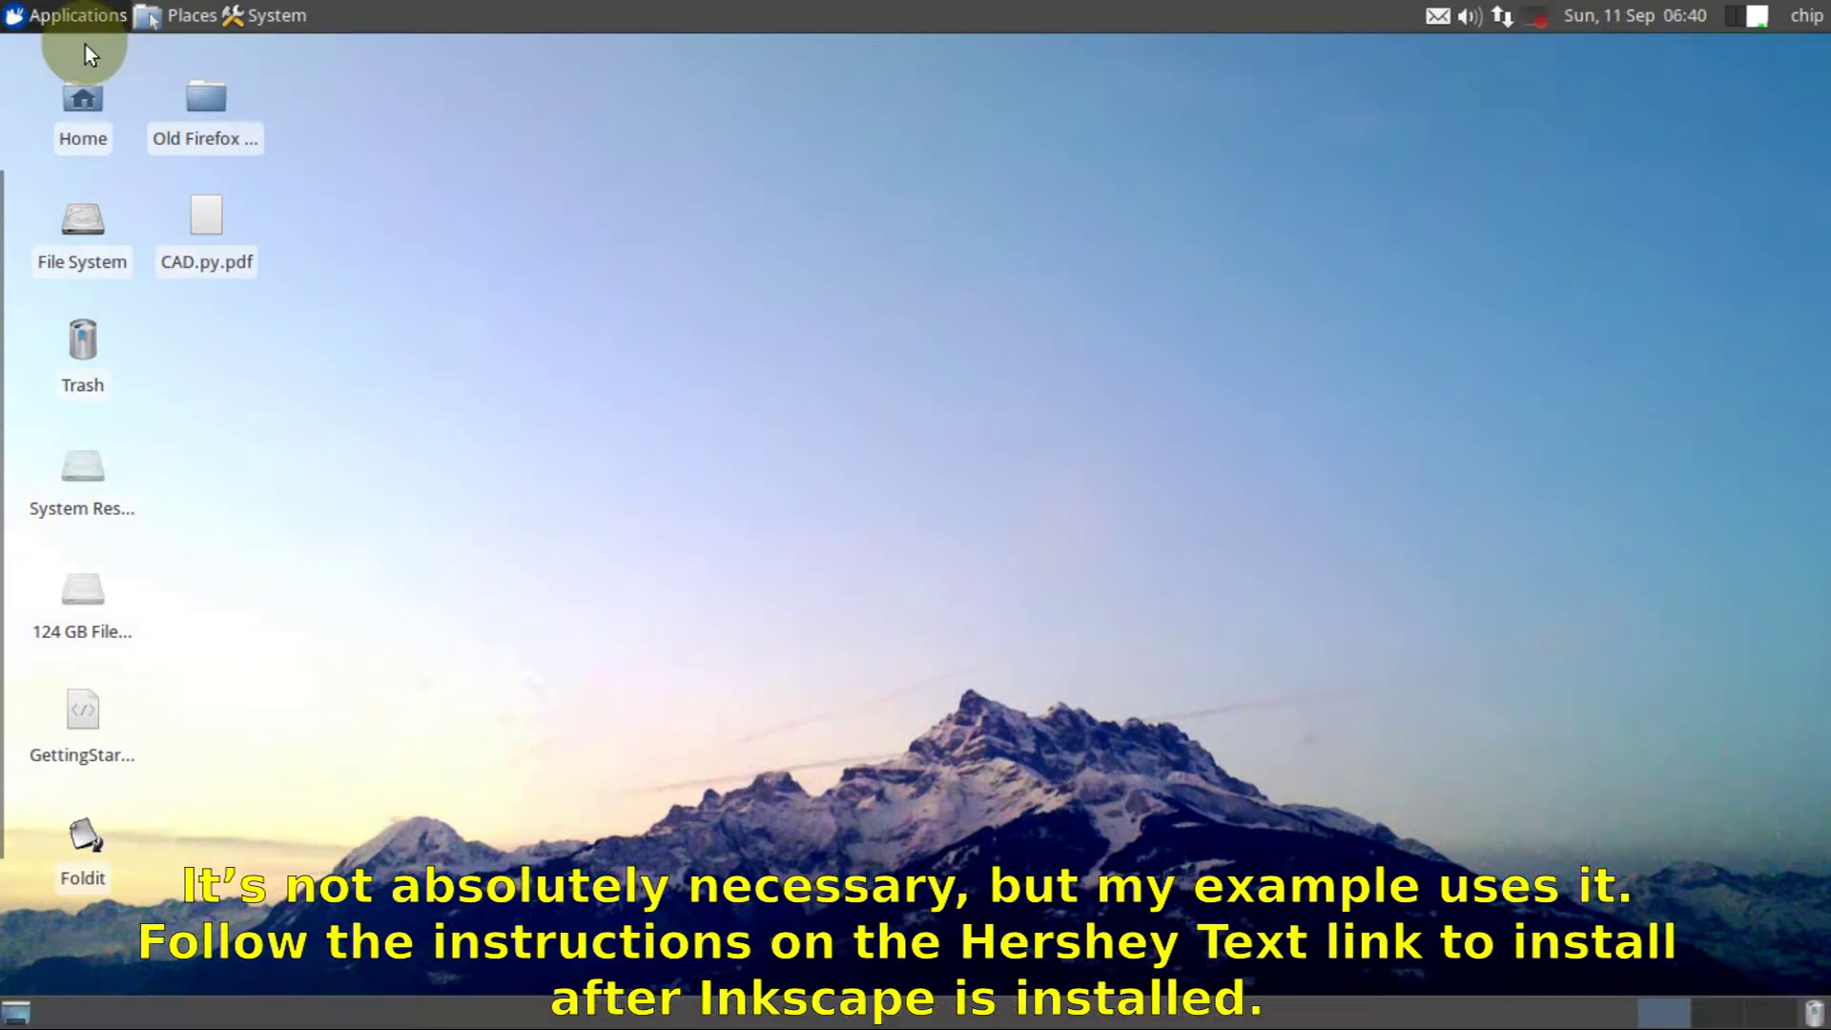
# Launch Inkscape from the desktop's graphics applications.
pyautogui.click(42, 17)
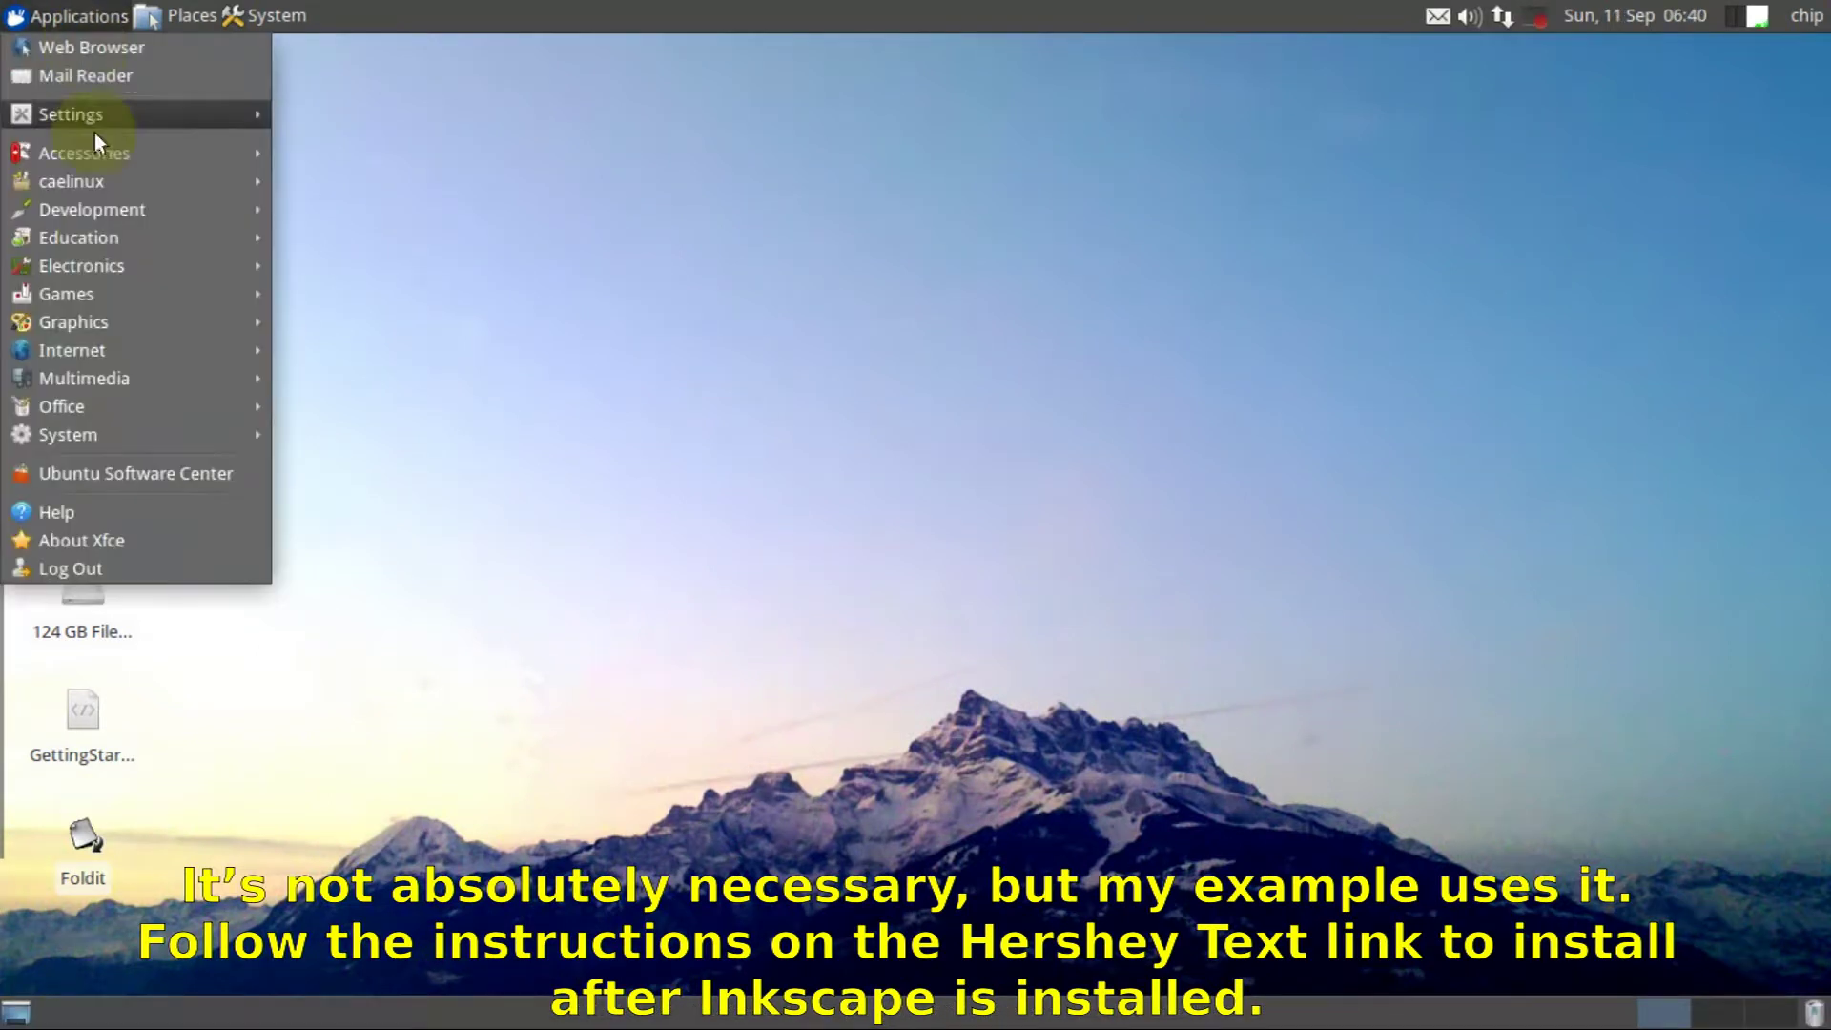
pyautogui.moveTo(106, 300)
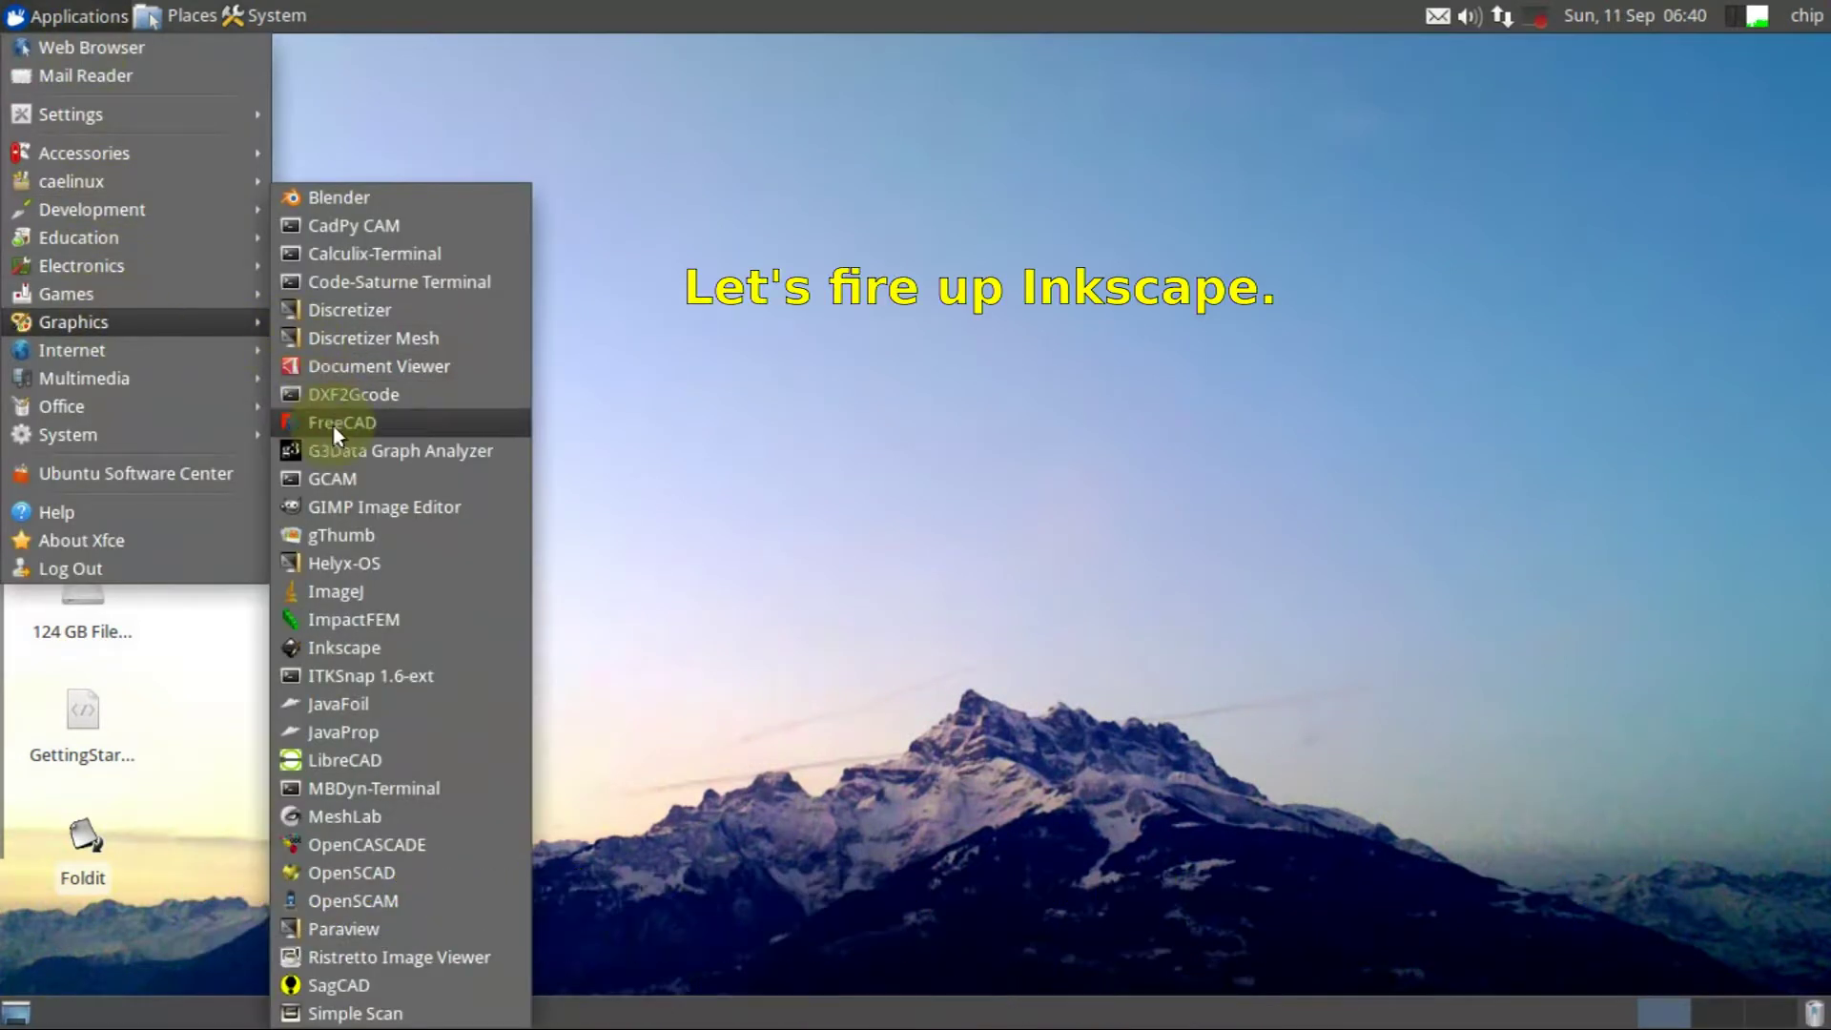
pyautogui.click(347, 649)
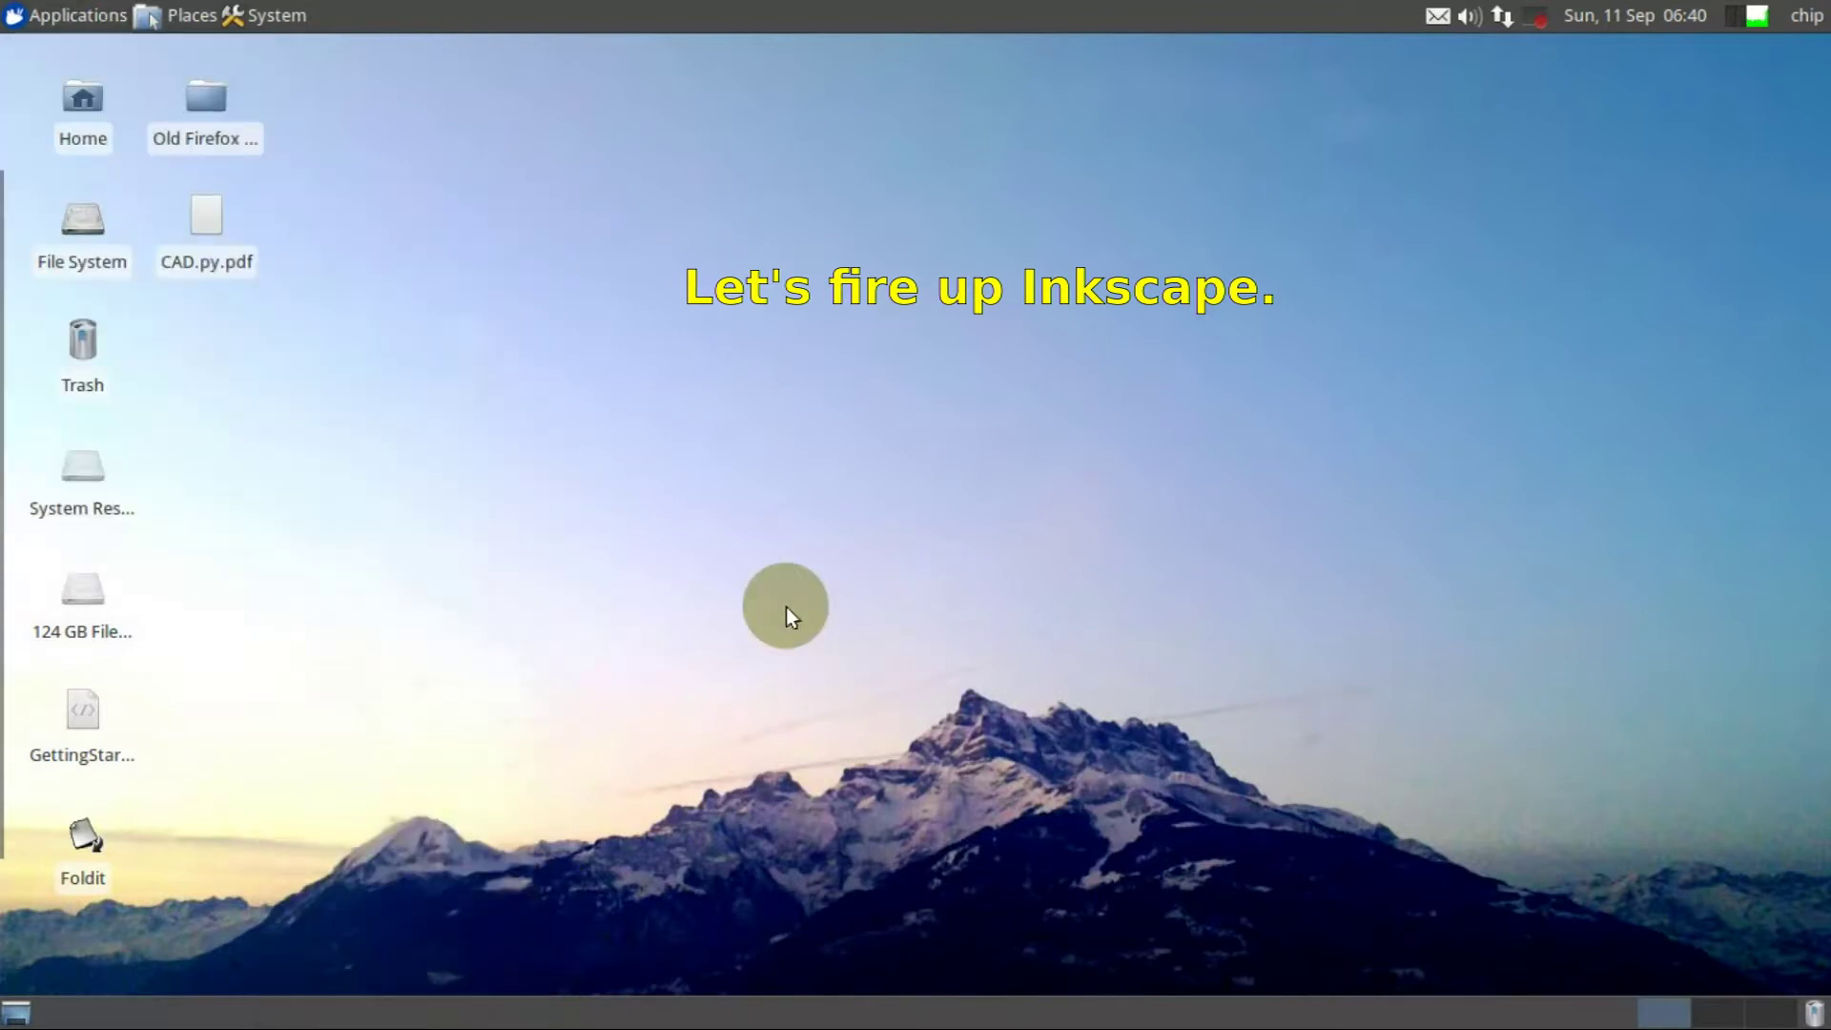
# Draw a rectangle in the page's lower-left corner and size it 63.5 mm wide and 19 mm high.
pyautogui.click(40, 380)
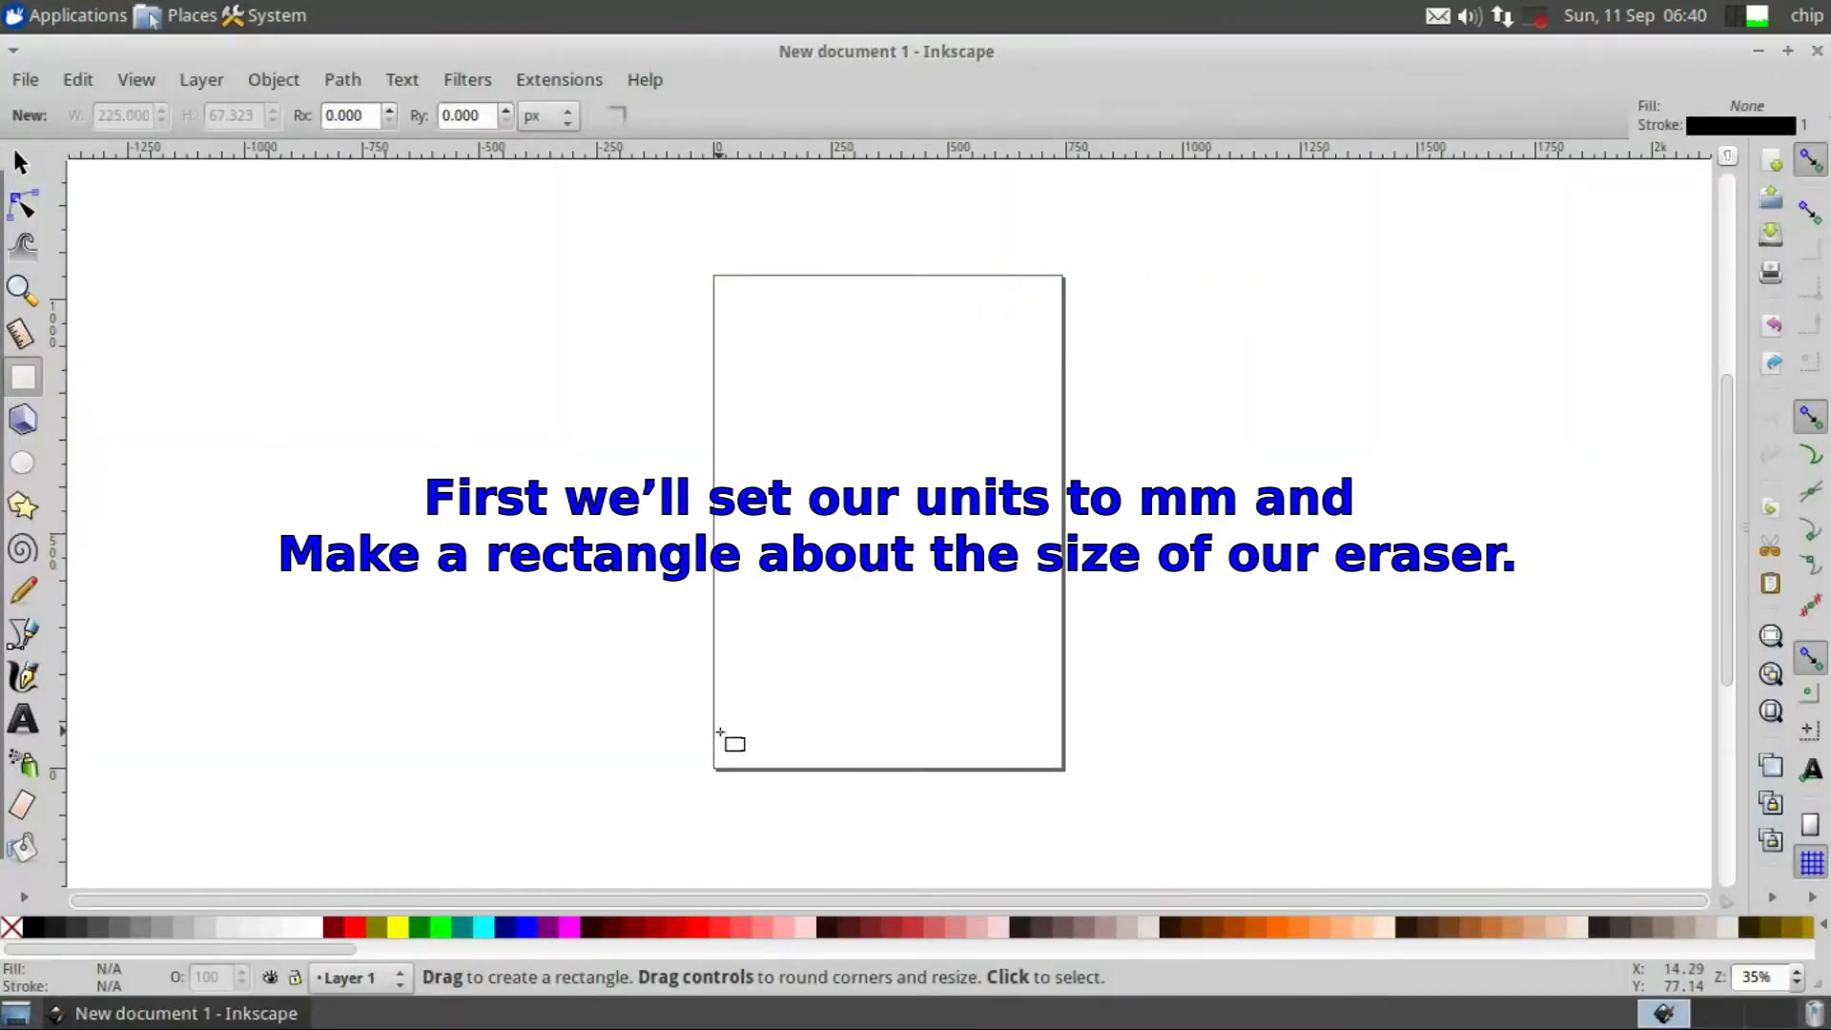
pyautogui.moveTo(722, 731); pyautogui.dragTo(869, 753)
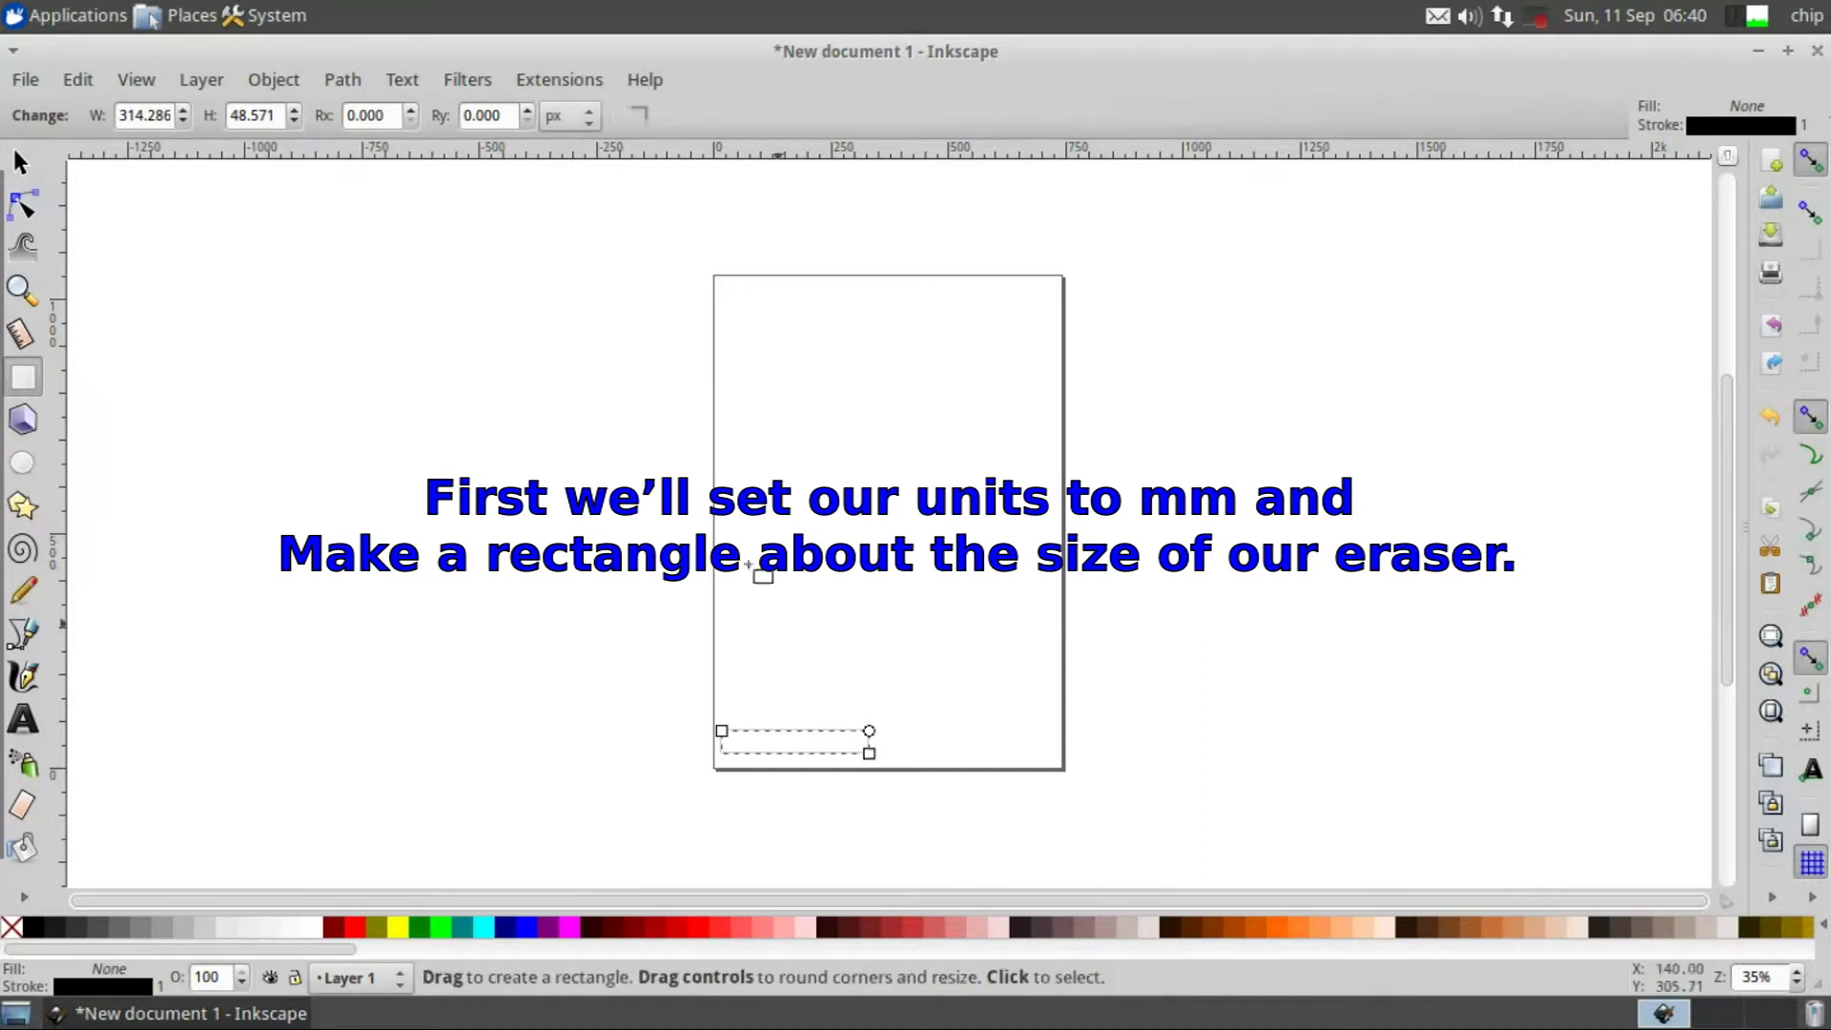
pyautogui.click(557, 115)
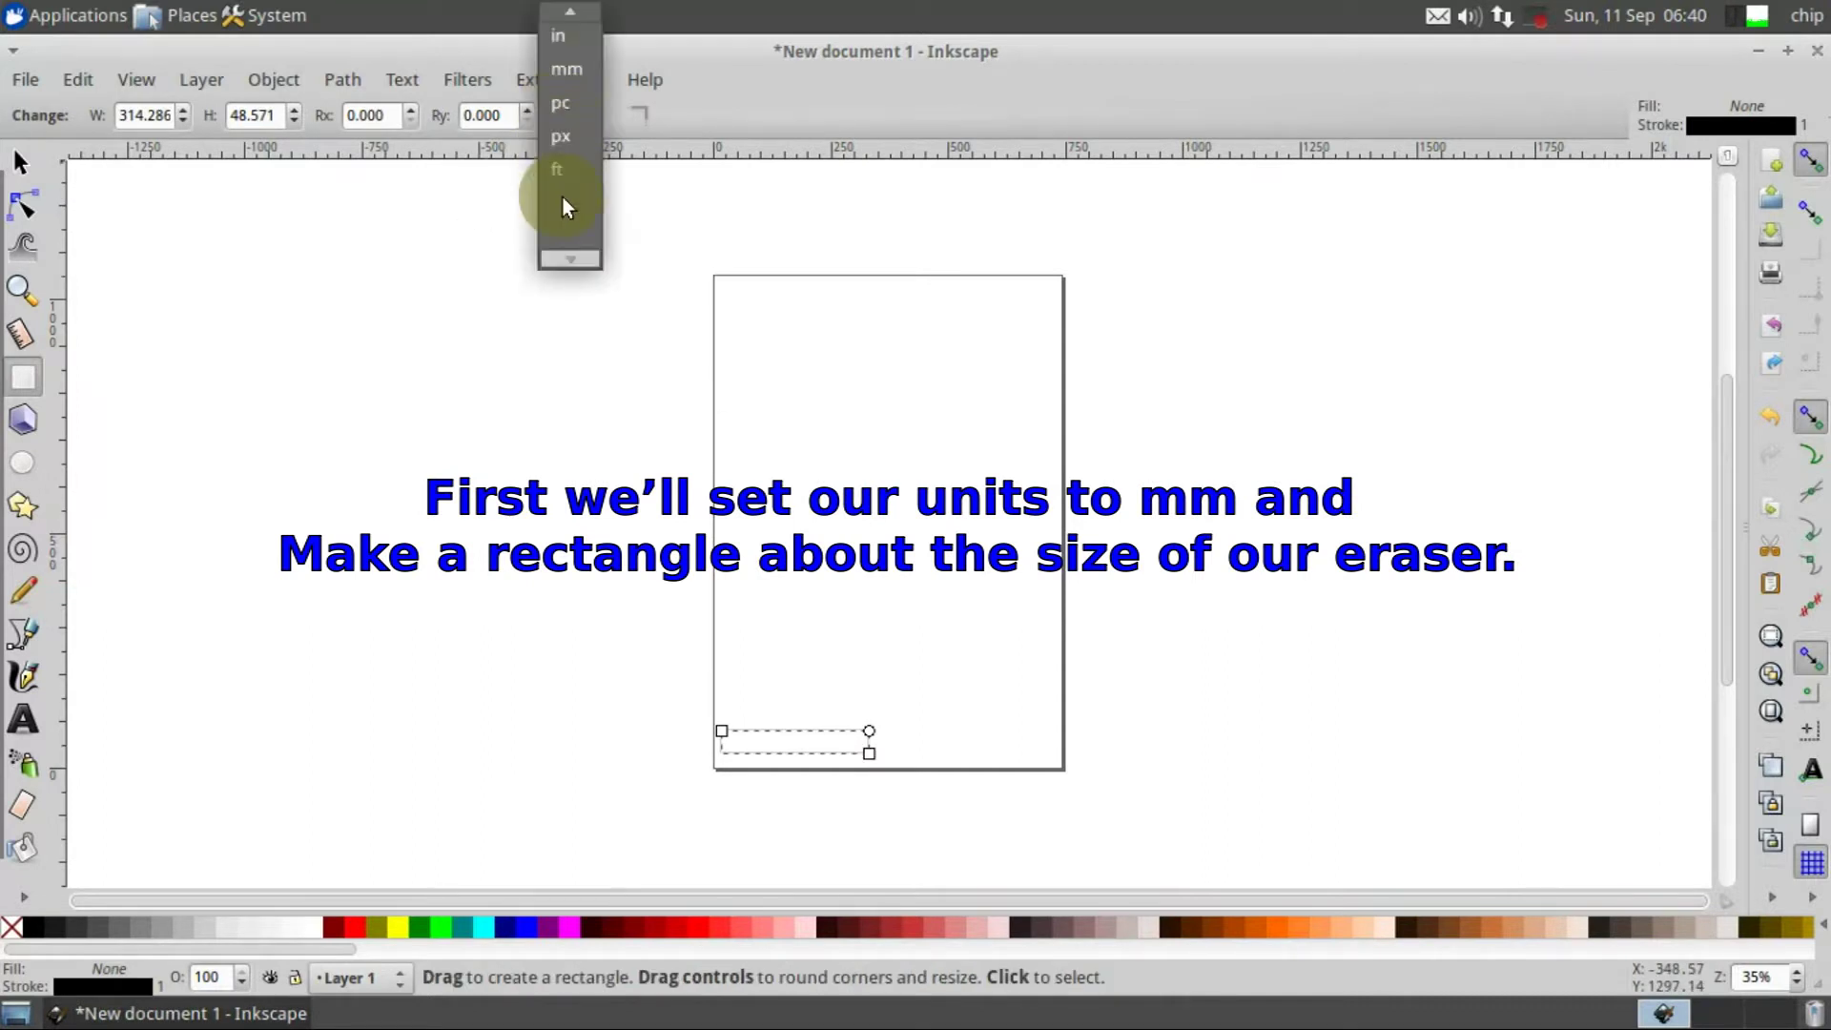
pyautogui.click(572, 75)
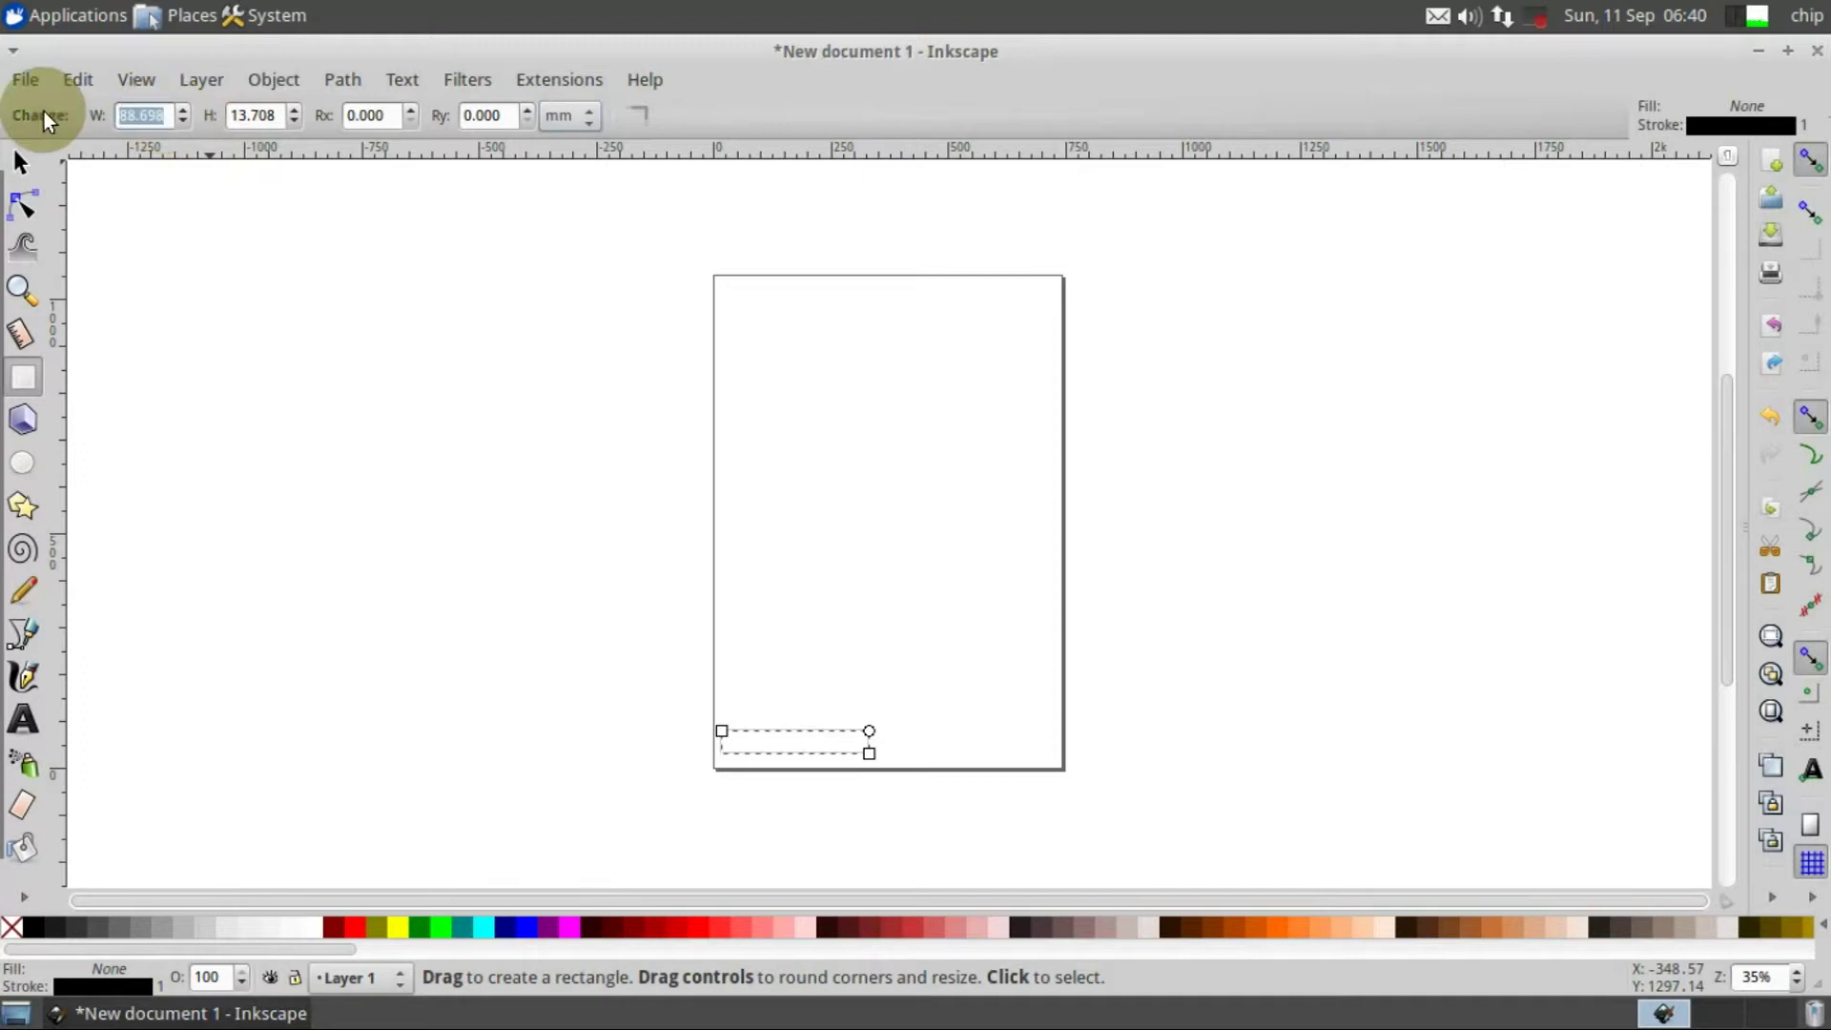
pyautogui.write('63.5')
pyautogui.click(257, 114)
pyautogui.moveTo(278, 113); pyautogui.dragTo(230, 109)
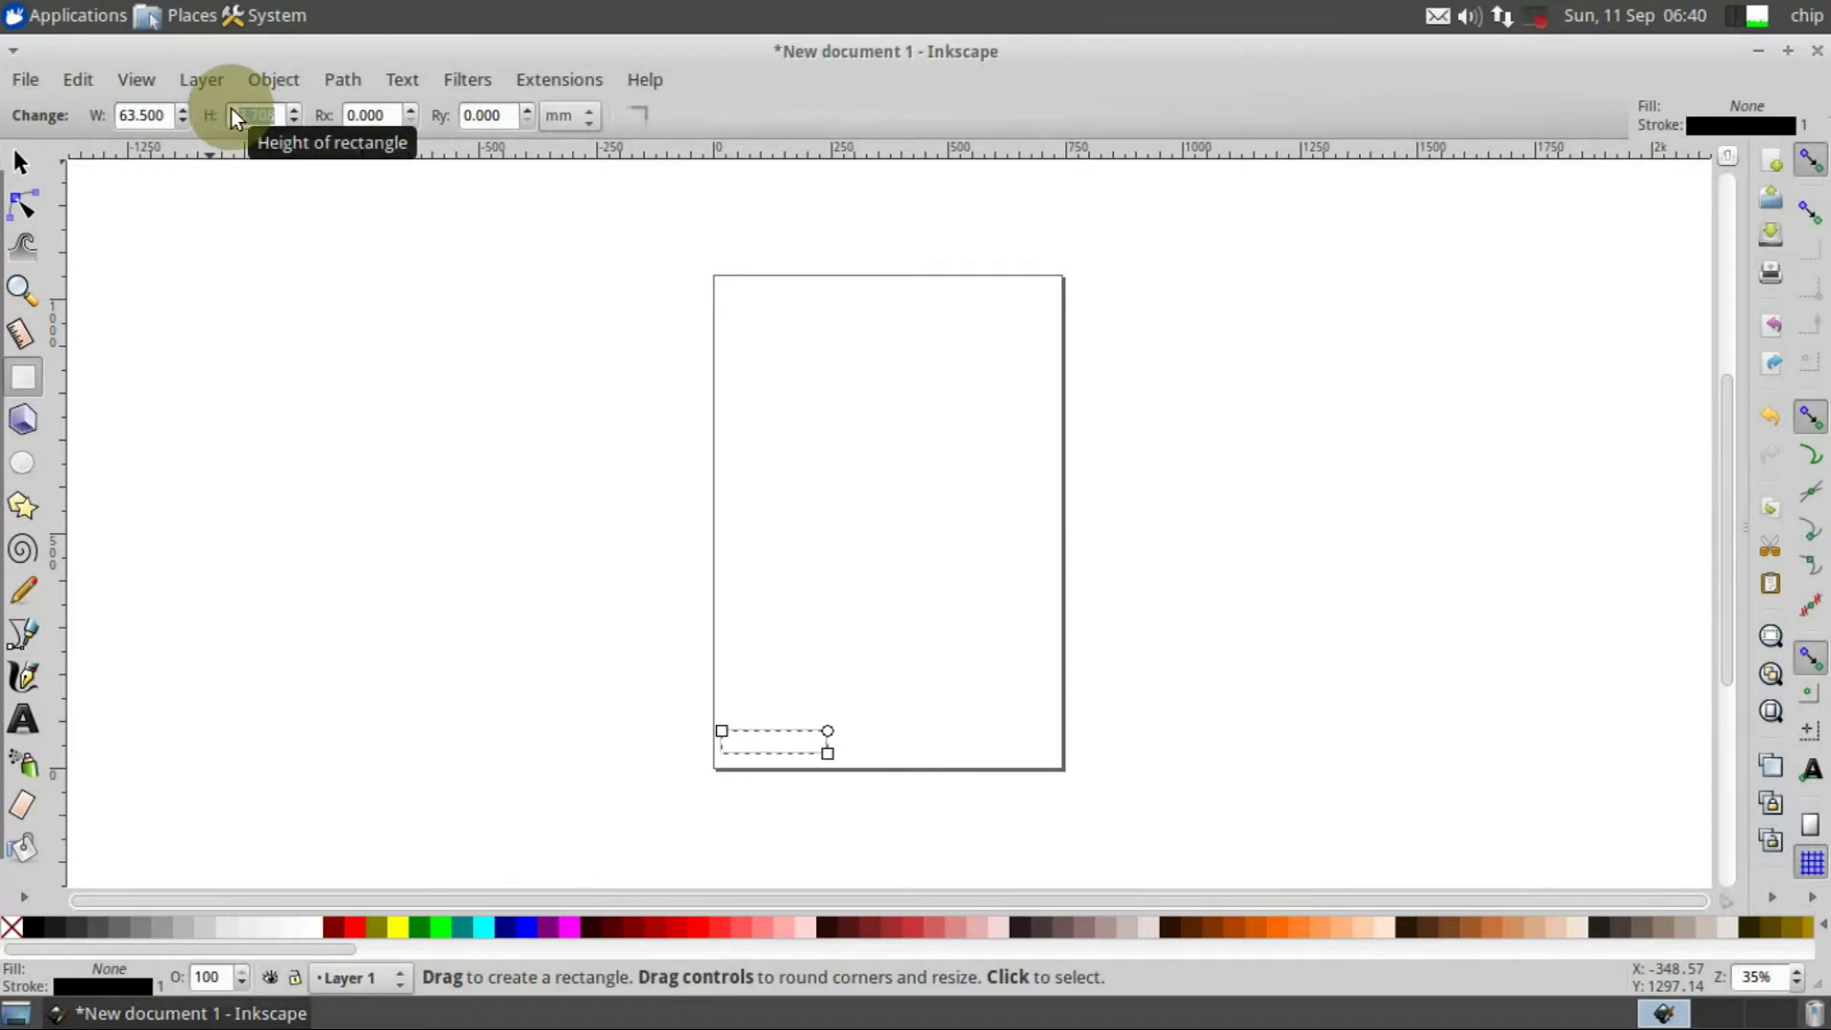
pyautogui.write('19')
# Render the Hershey text "Chip's Wood Shop" in the Sans 1-stroke font face.
pyautogui.click(559, 79)
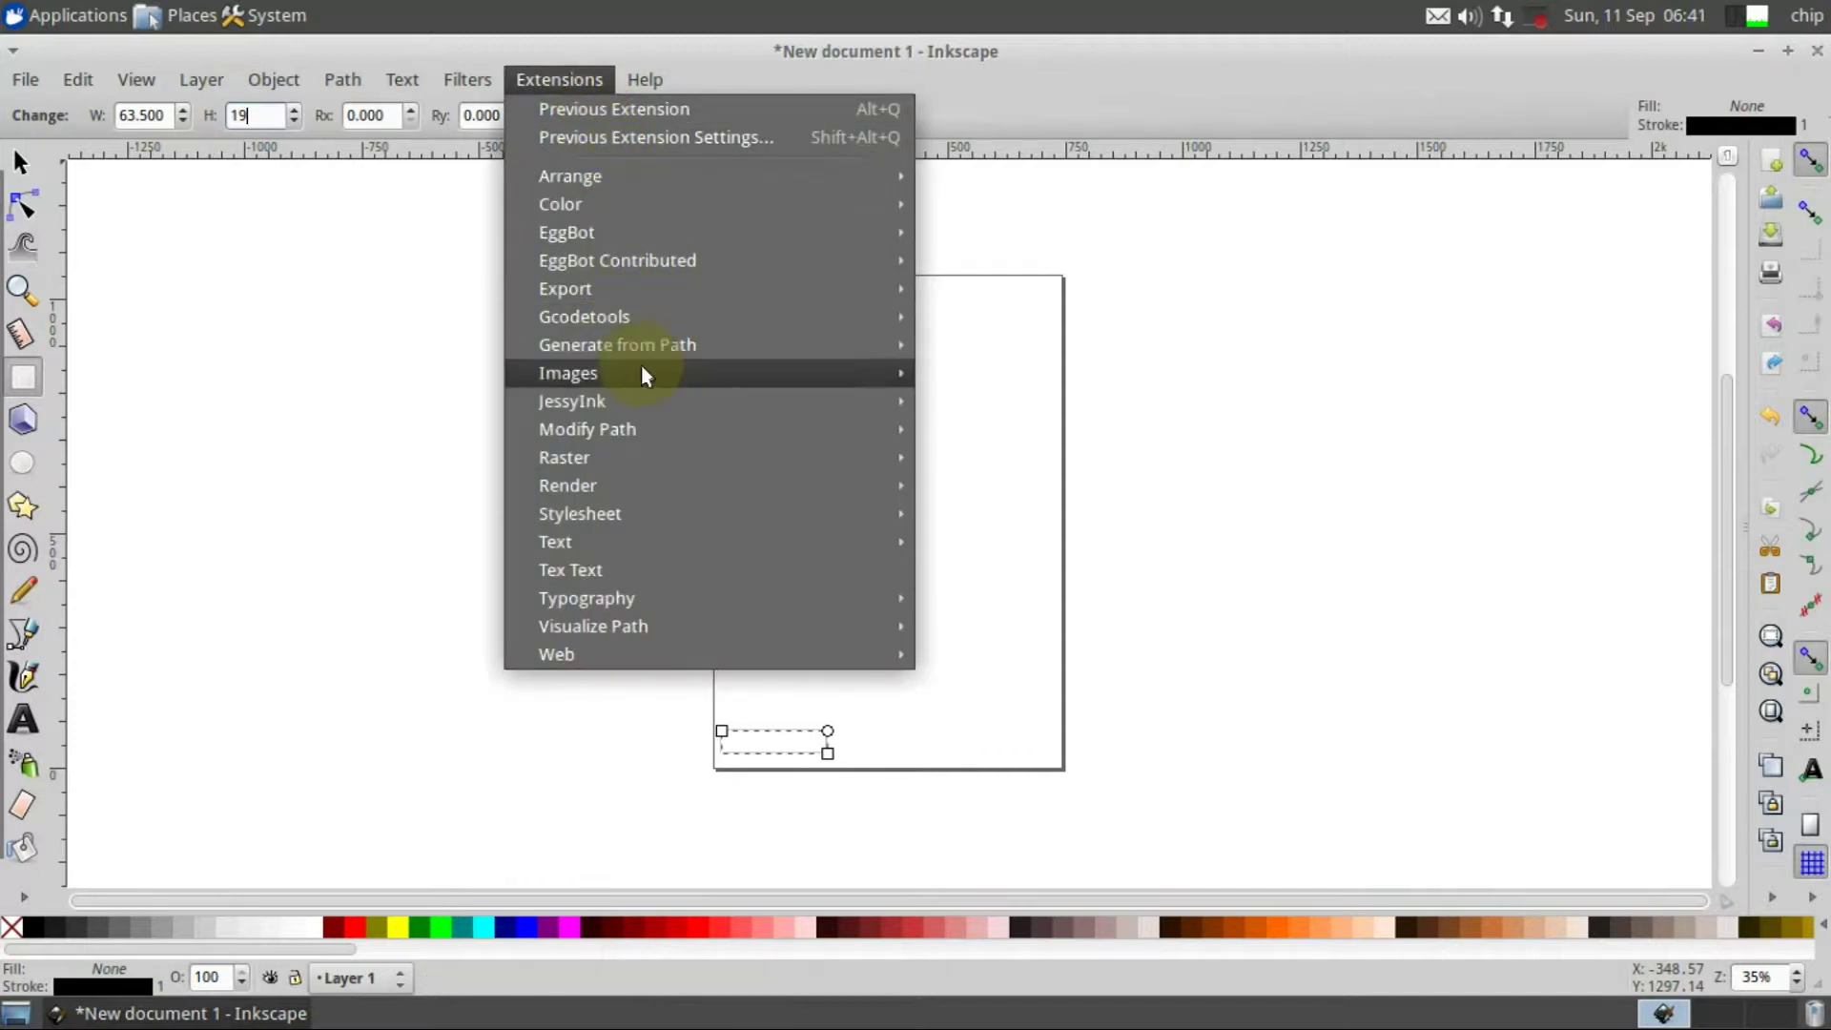
pyautogui.moveTo(649, 485)
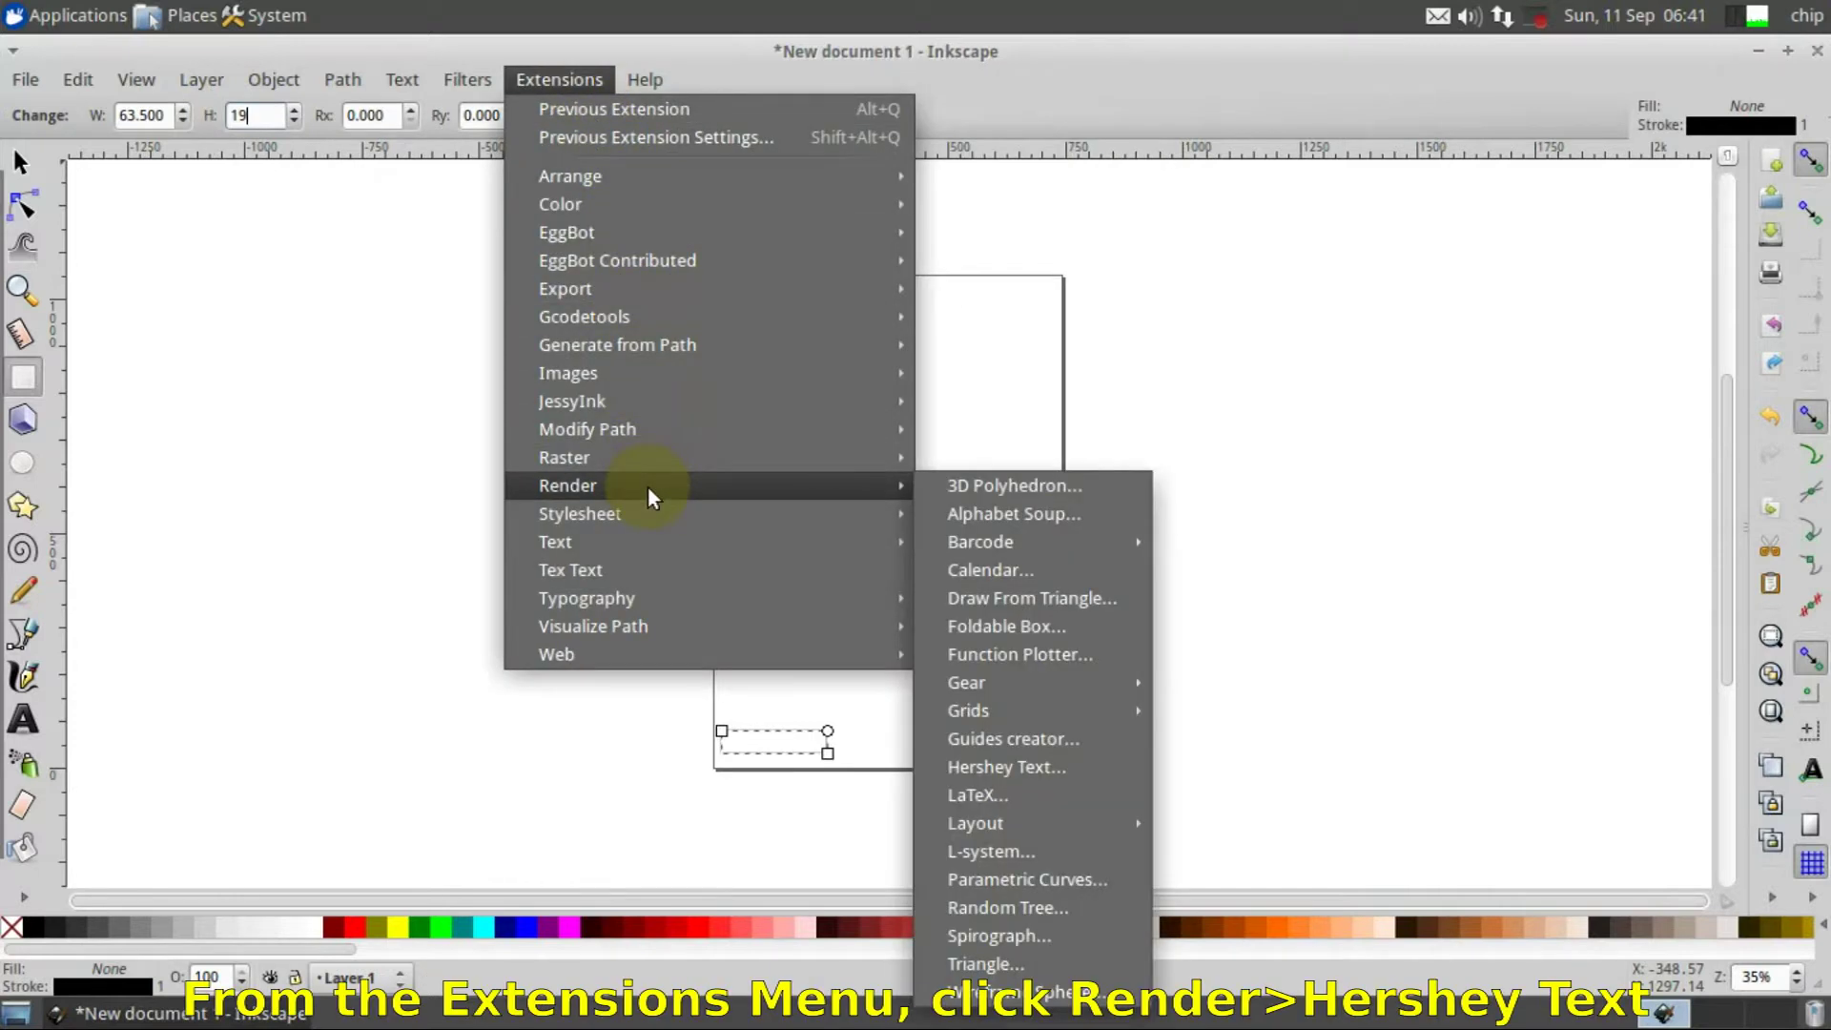
pyautogui.click(1035, 766)
pyautogui.write("Chip's Wood Shop")
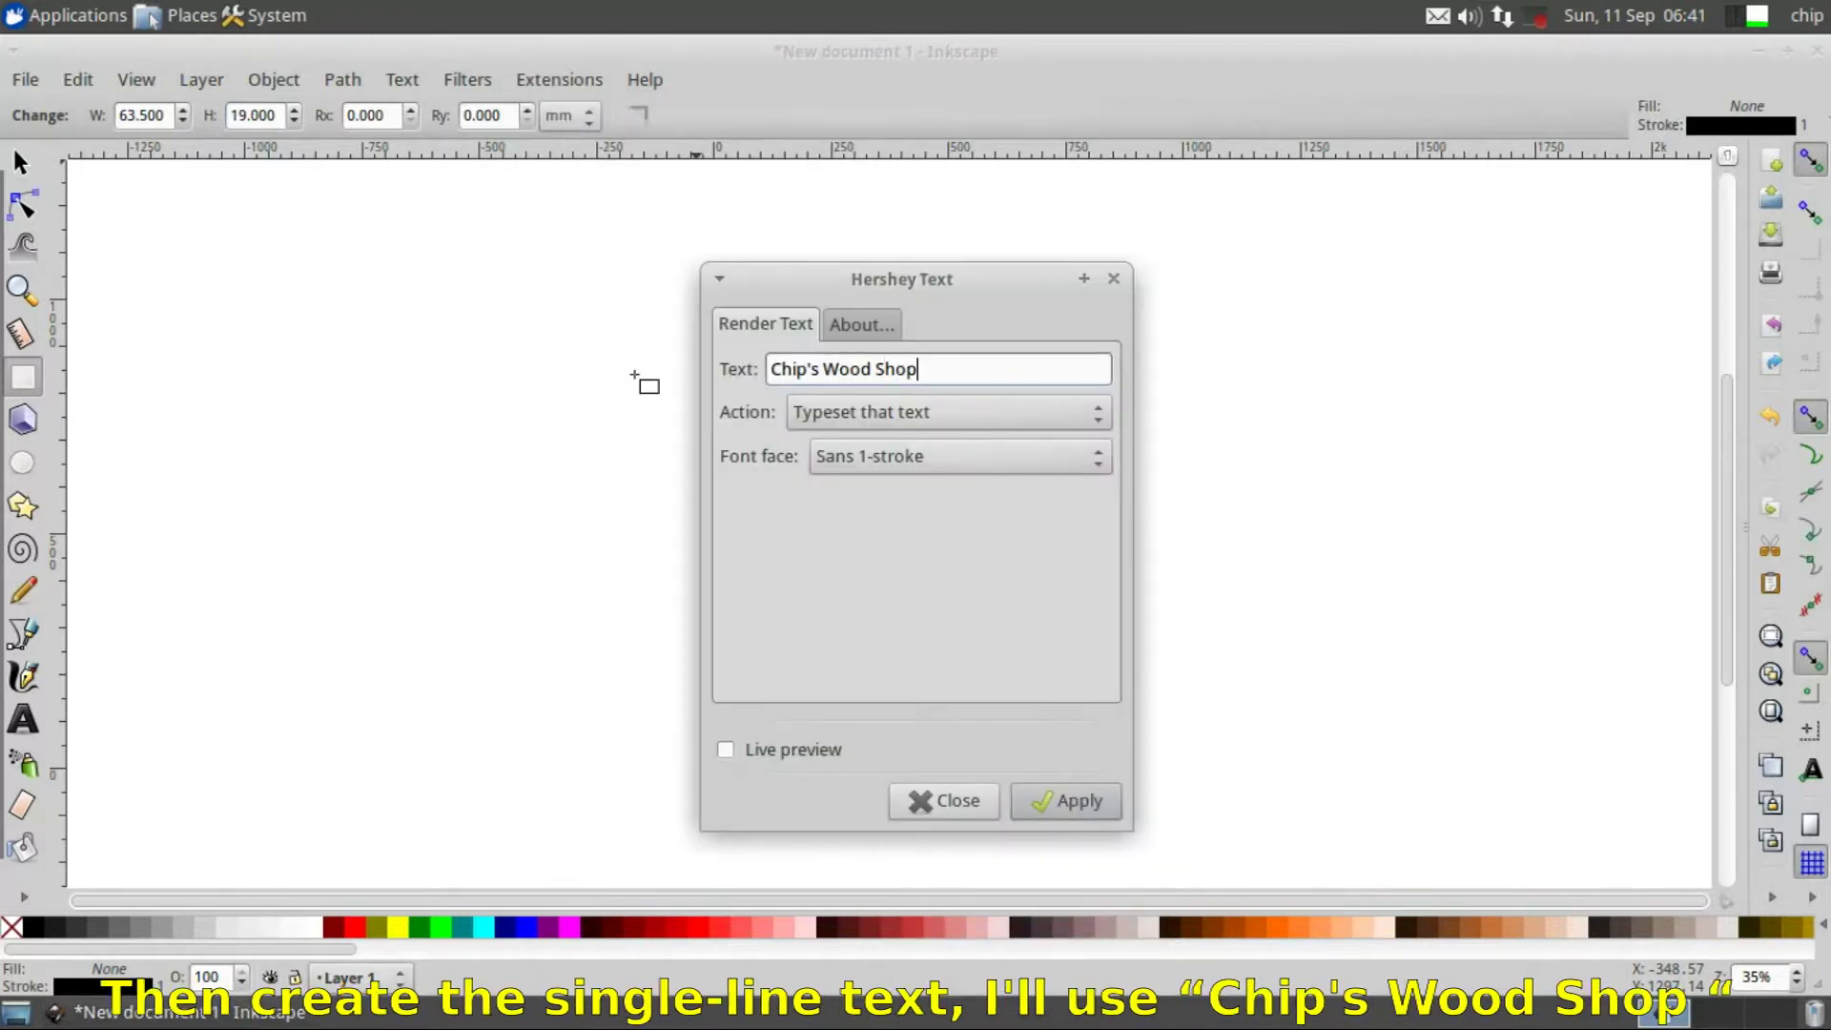
pyautogui.click(1067, 803)
# Move the rendered text just above the rectangle and flip it horizontally.
pyautogui.click(29, 162)
pyautogui.moveTo(923, 539); pyautogui.dragTo(871, 711)
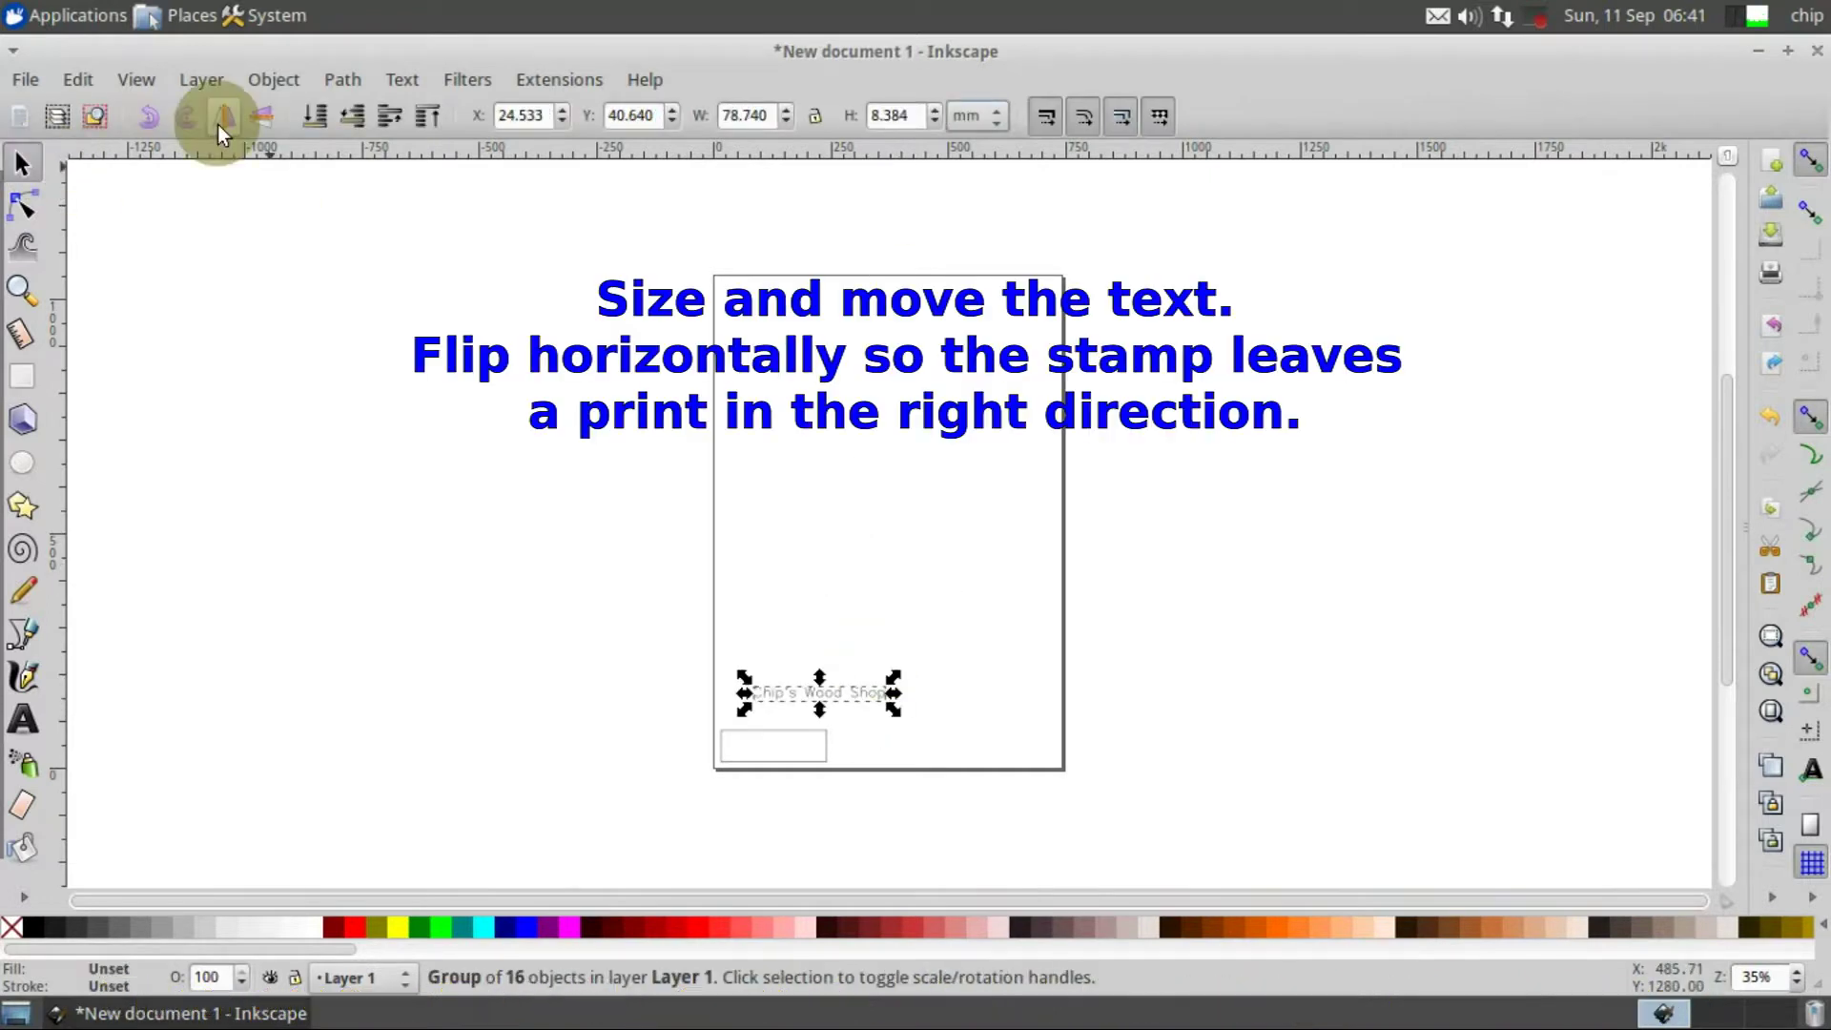
pyautogui.click(217, 124)
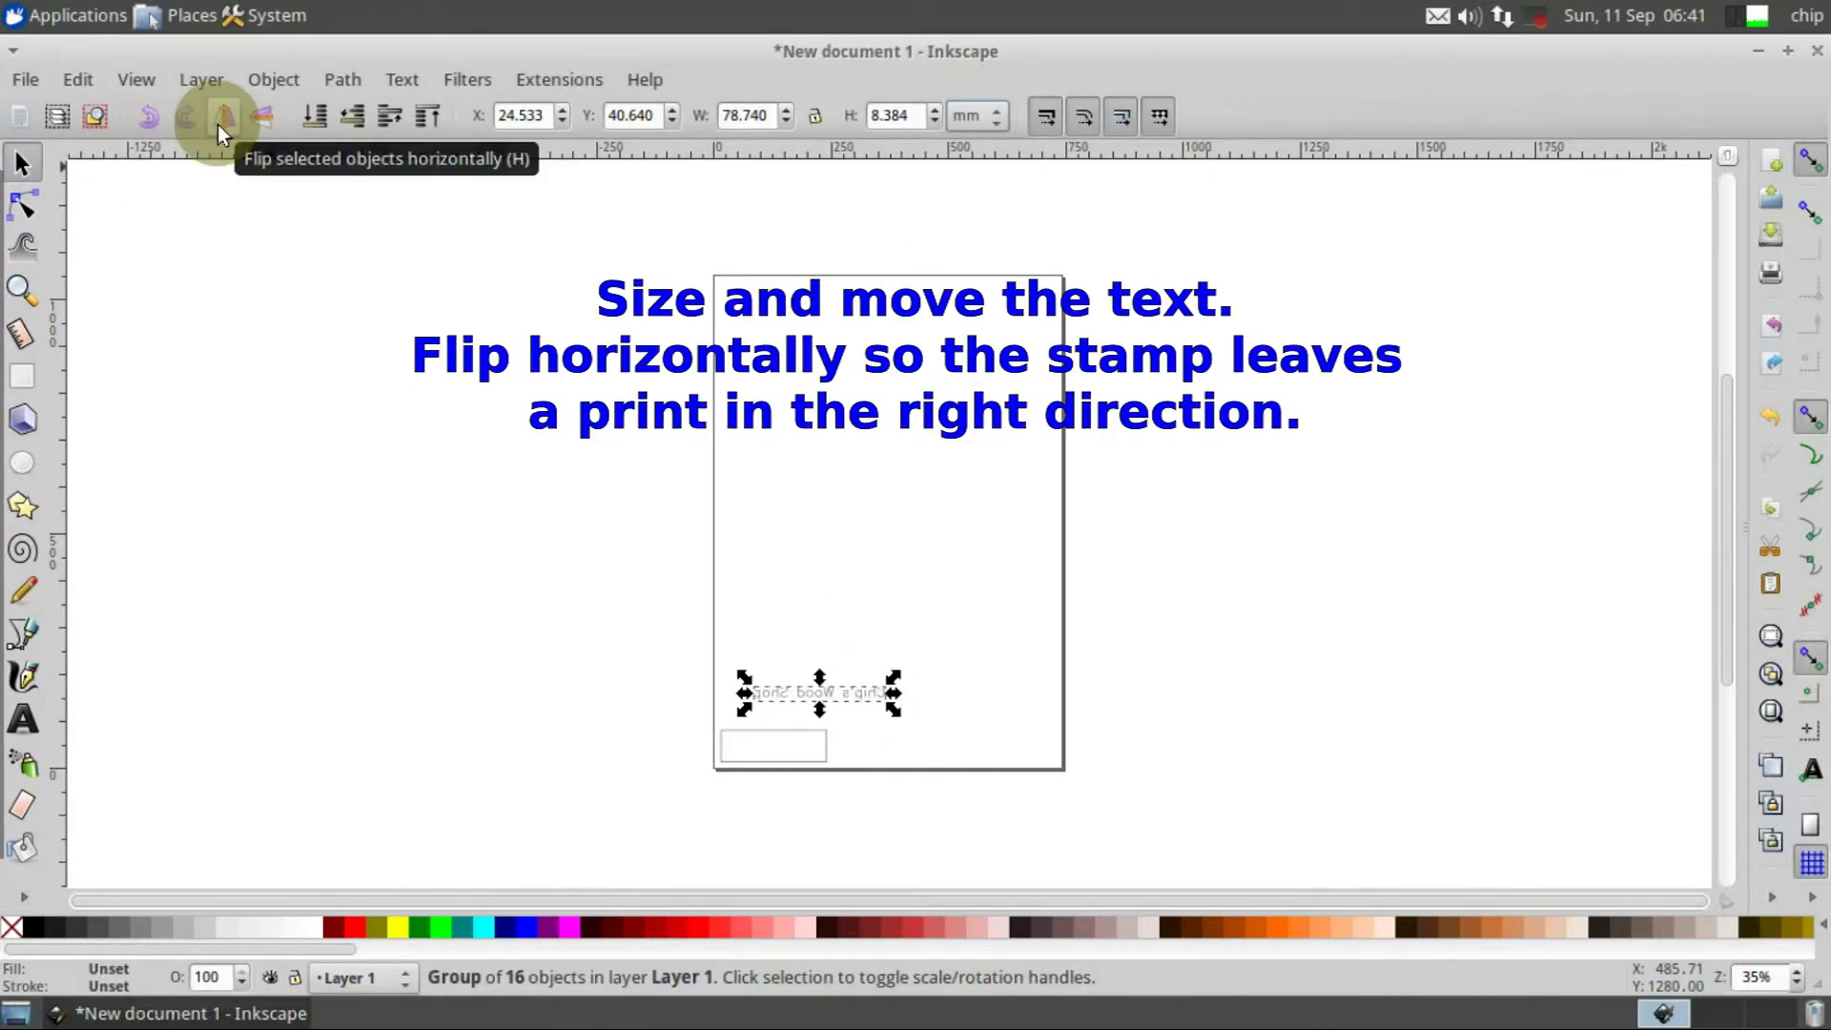
# Resize the mirrored text to about 59.6 by 8.4 mm and place it inside the rectangle.
pyautogui.keyDown('ctrl'); pyautogui.scroll(3, 789, 702); pyautogui.keyUp('ctrl')
pyautogui.keyDown('ctrl'); pyautogui.scroll(1, 790, 702); pyautogui.keyUp('ctrl')
pyautogui.keyDown('ctrl'); pyautogui.scroll(-1, 790, 702); pyautogui.keyUp('ctrl')
pyautogui.moveTo(1018, 684); pyautogui.dragTo(834, 815)
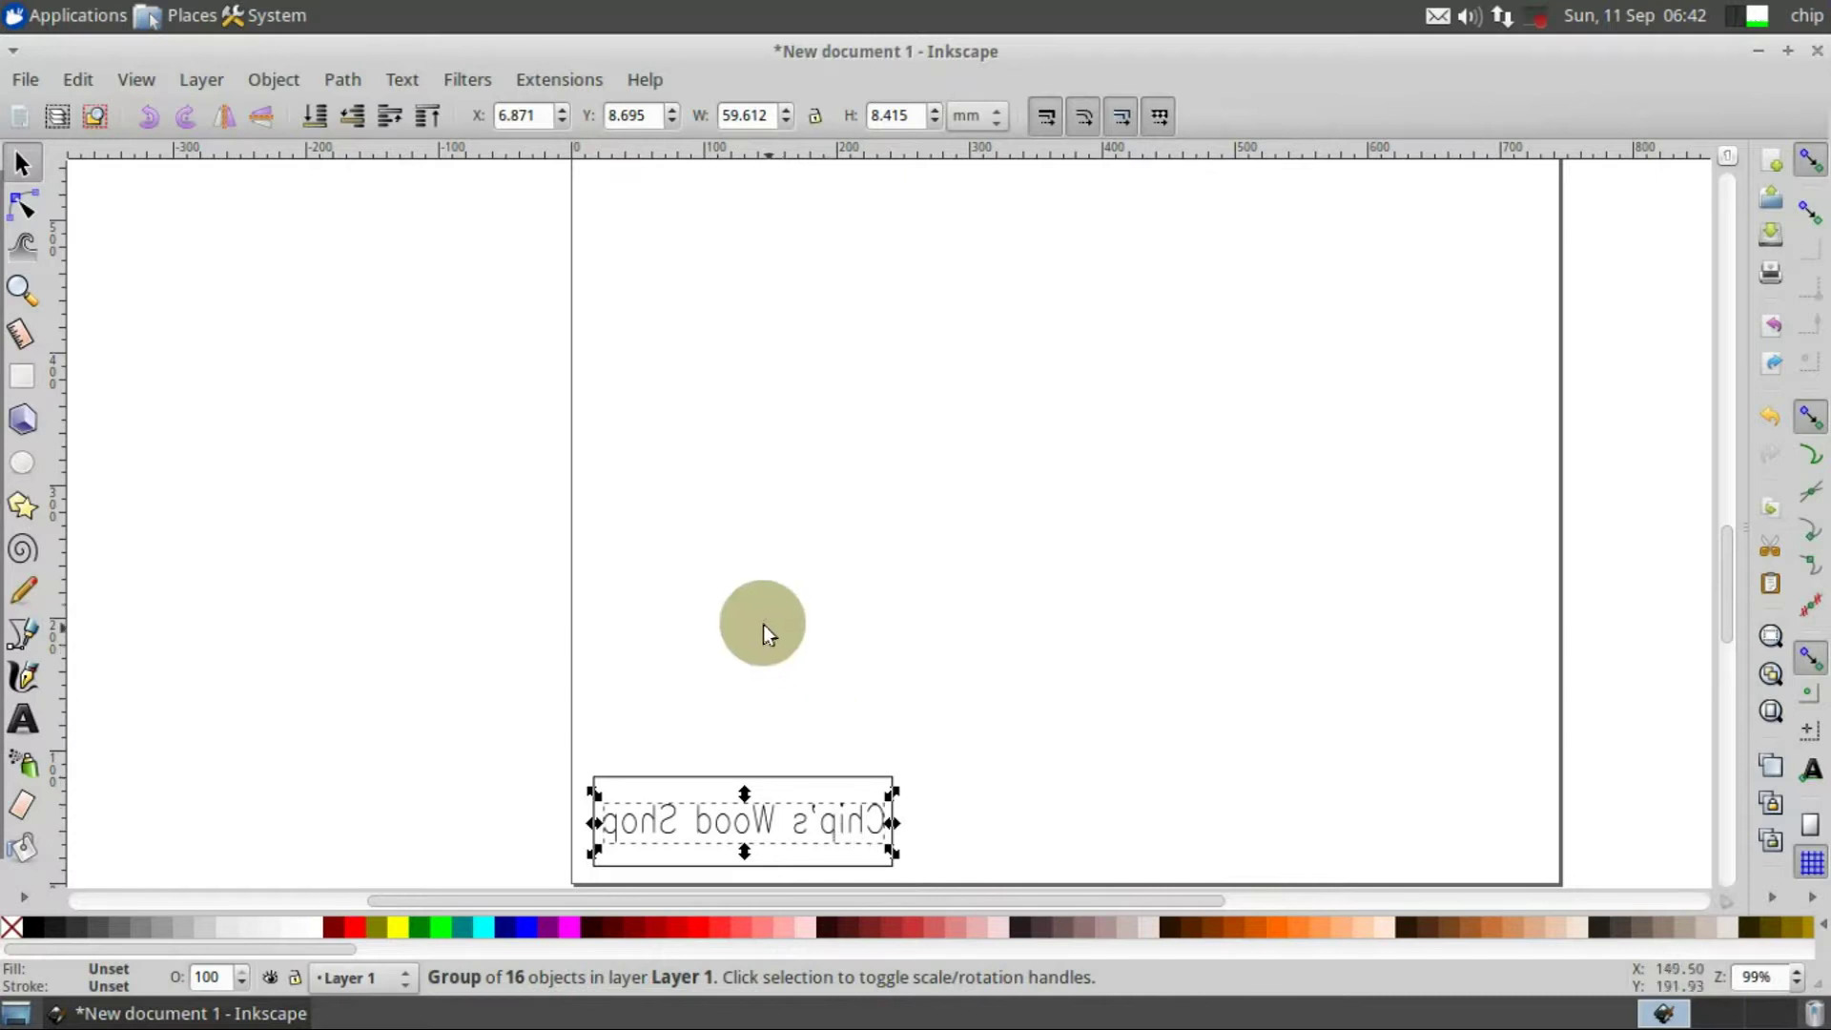
# Save the drawing in the CNCWorkflow folder as the Inkscape SVG file ChipsWoodShop.svg.
pyautogui.click(43, 78)
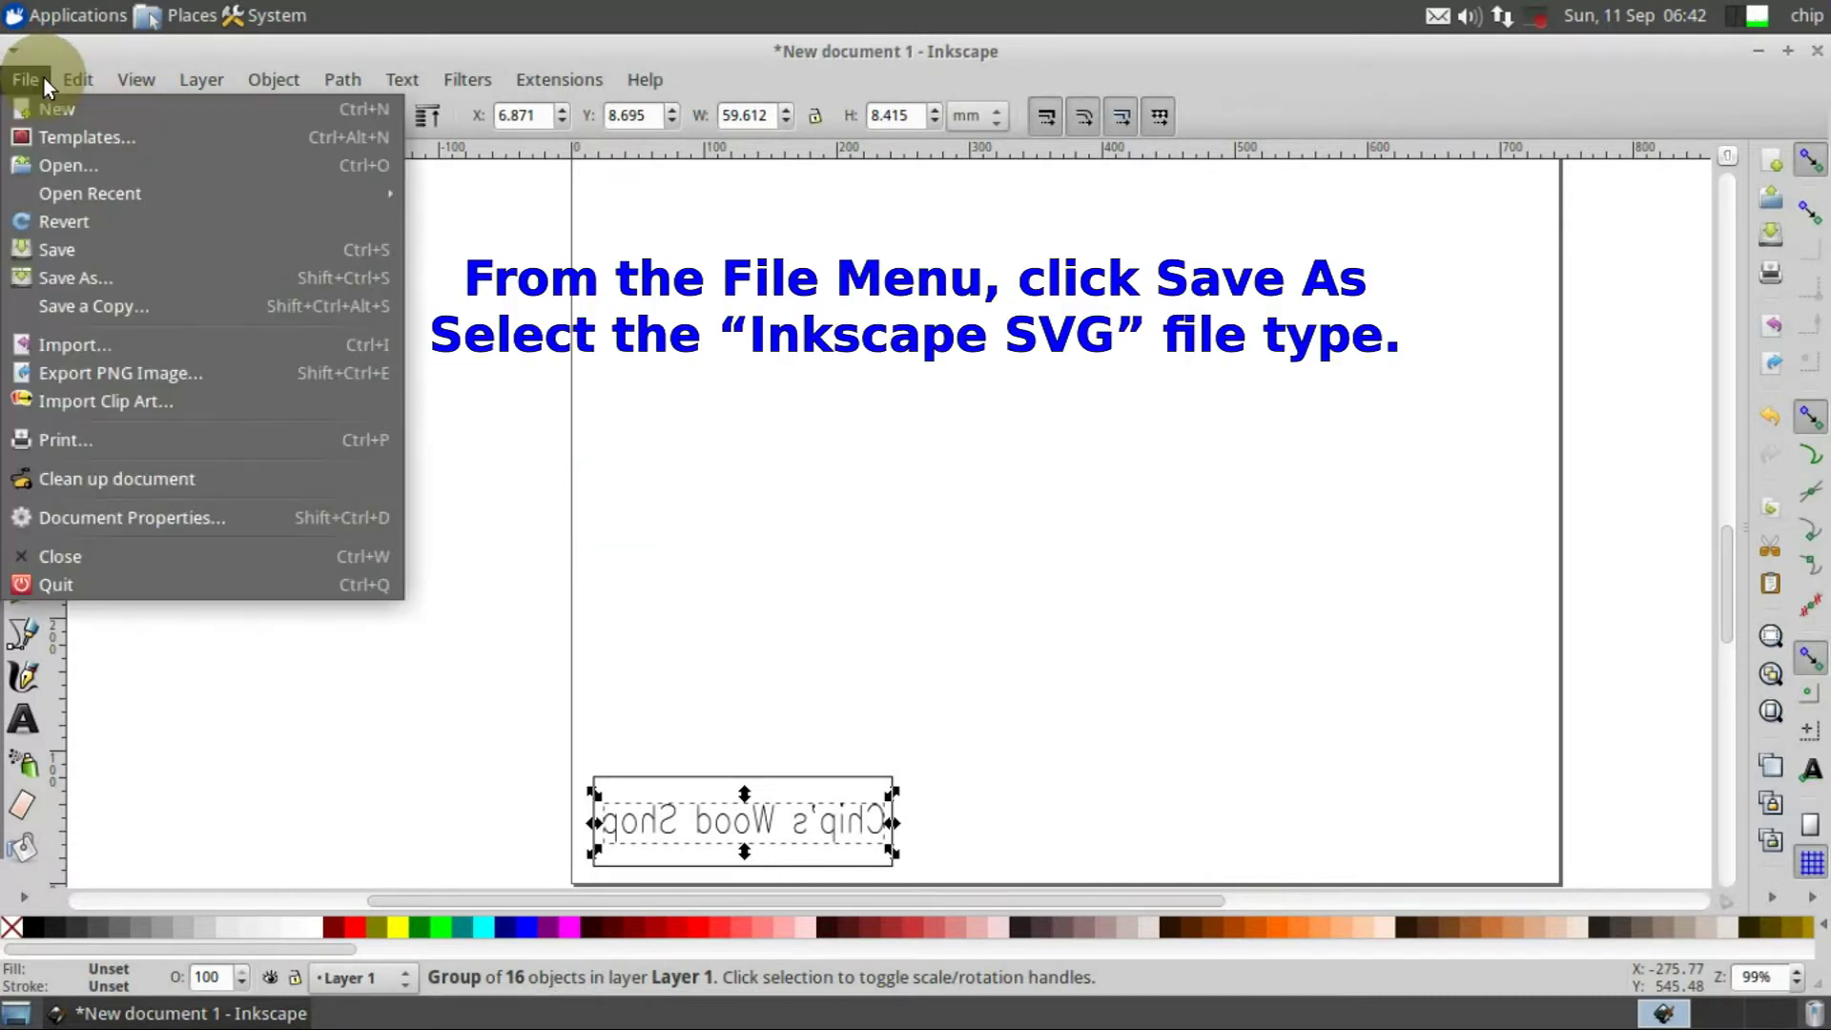
pyautogui.click(90, 279)
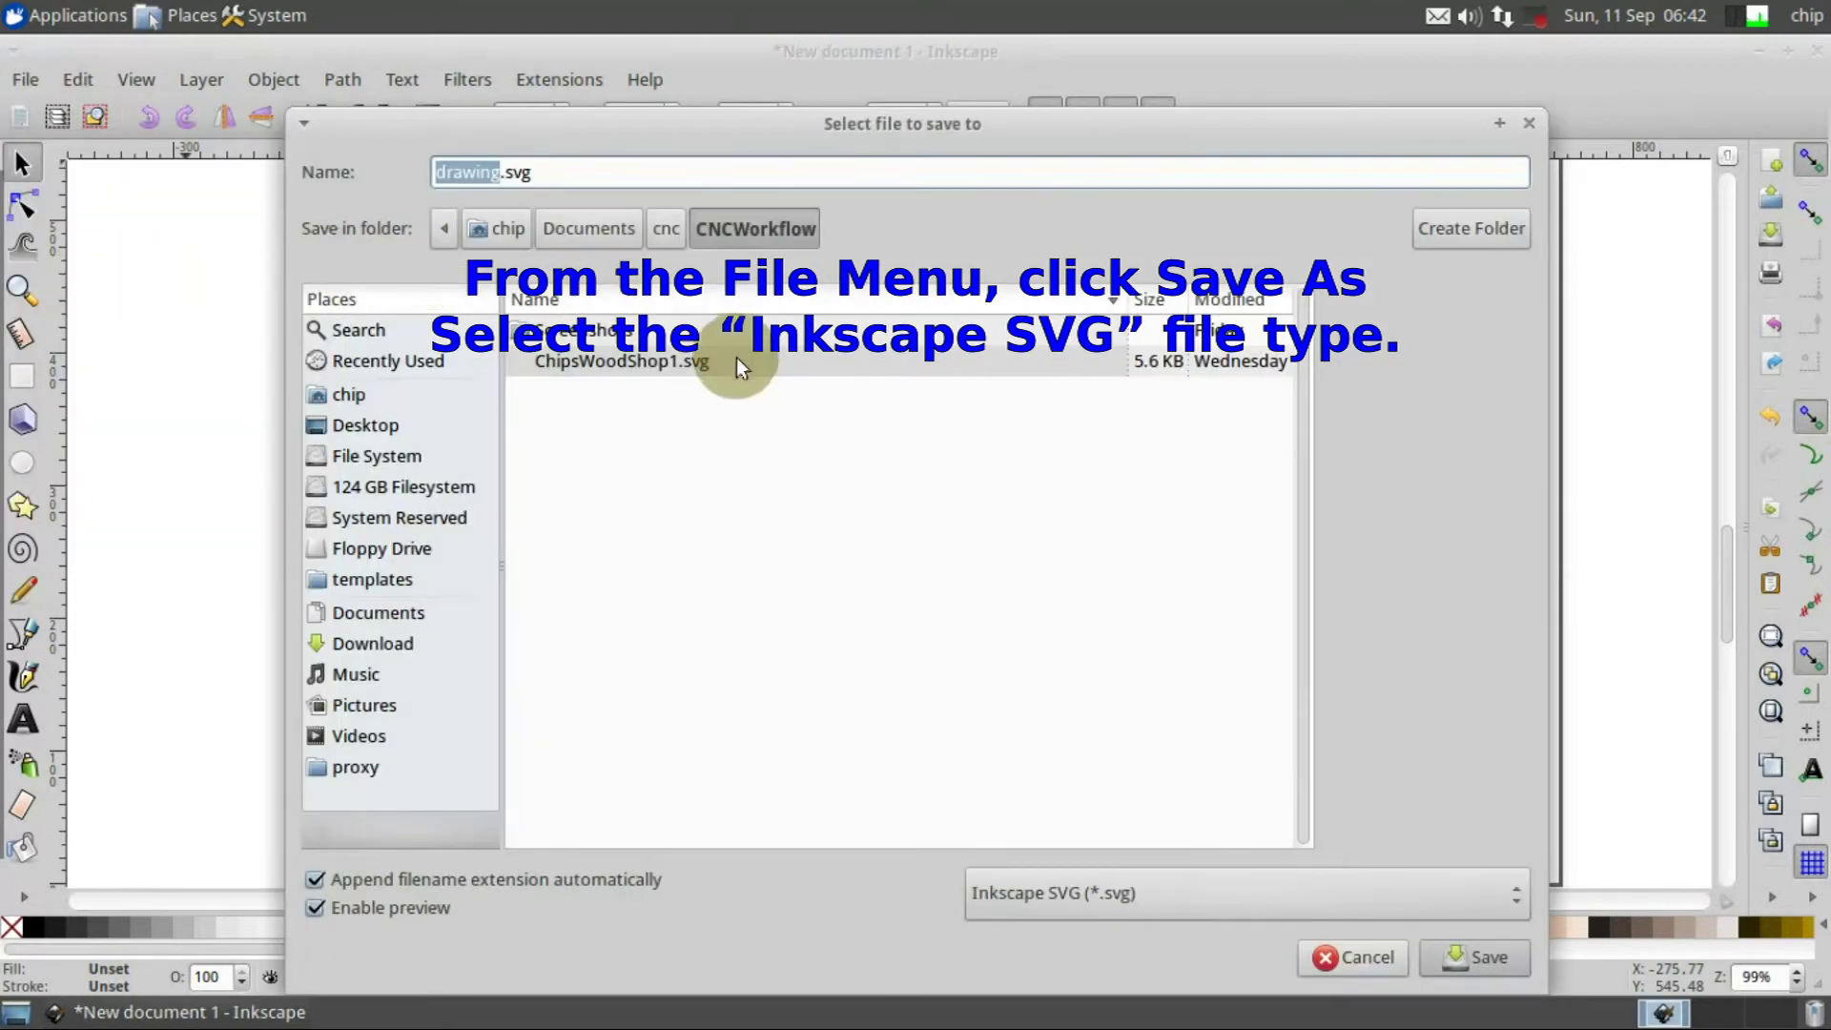
pyautogui.click(672, 362)
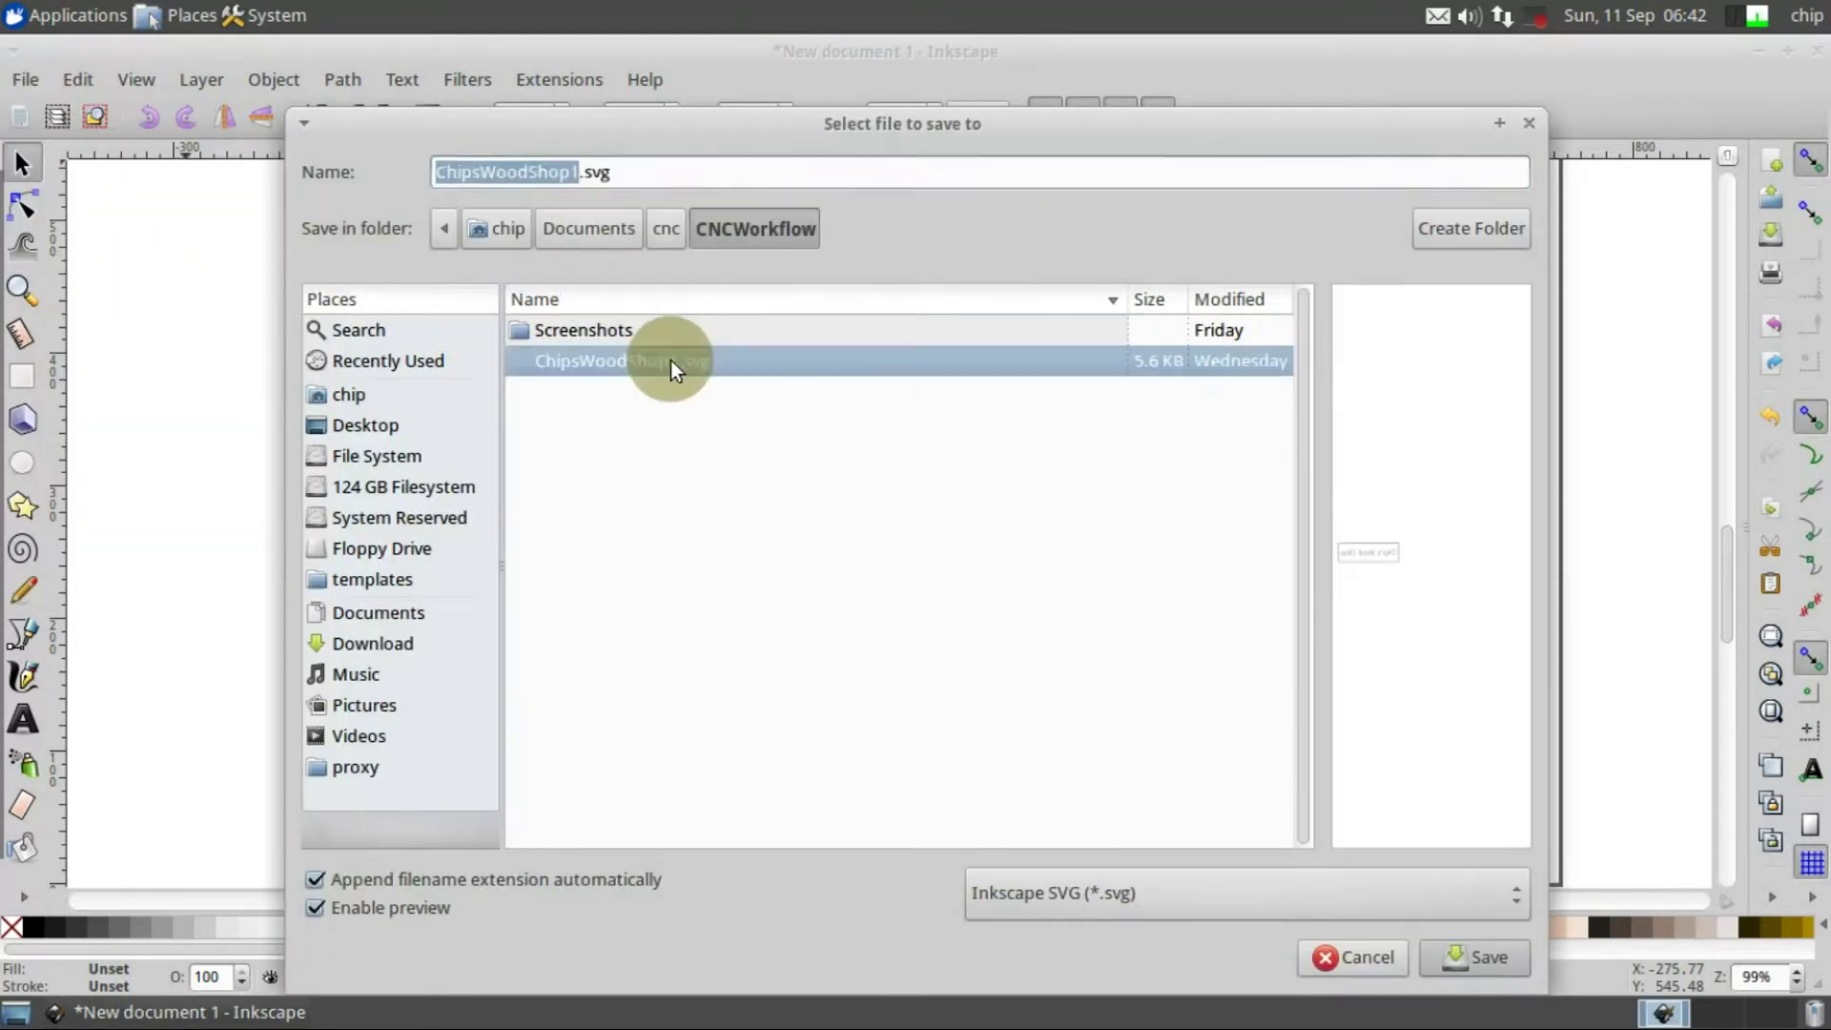
pyautogui.click(583, 172)
pyautogui.press('BackSpace')
pyautogui.press('Return')
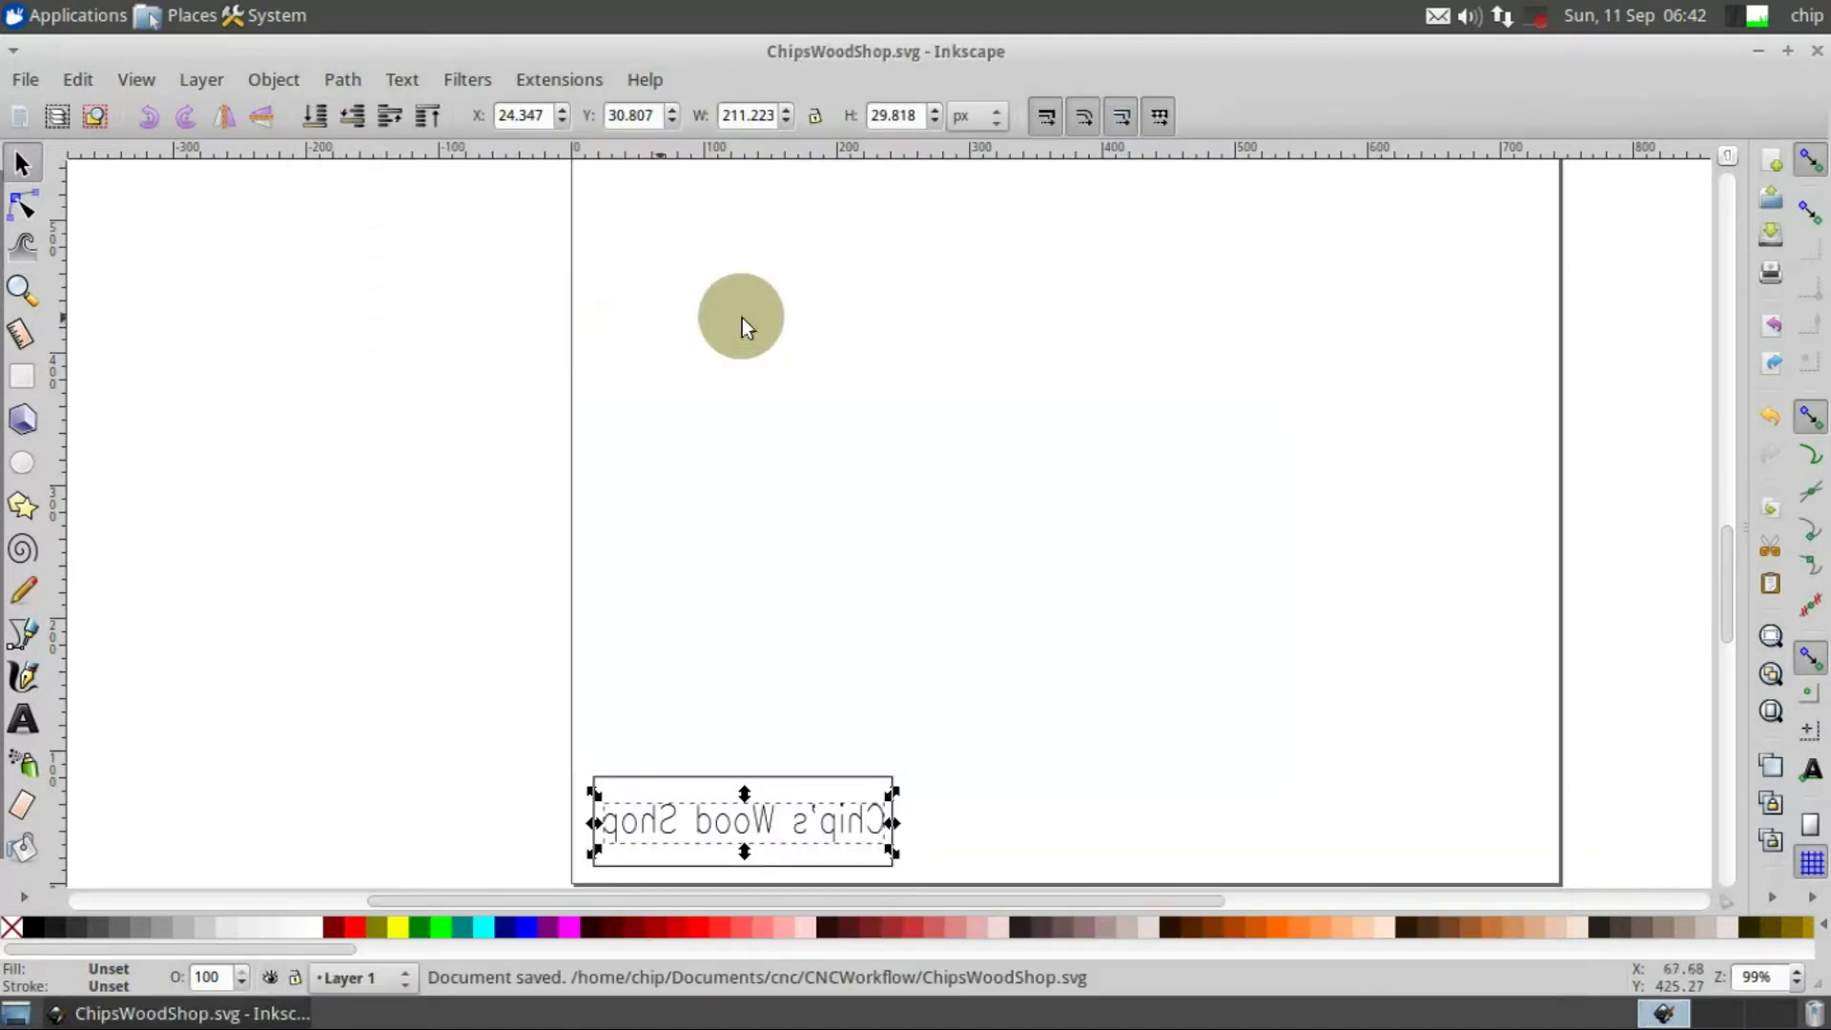
# Close Inkscape and launch PyCAM from the caelinux applications.
pyautogui.click(1818, 51)
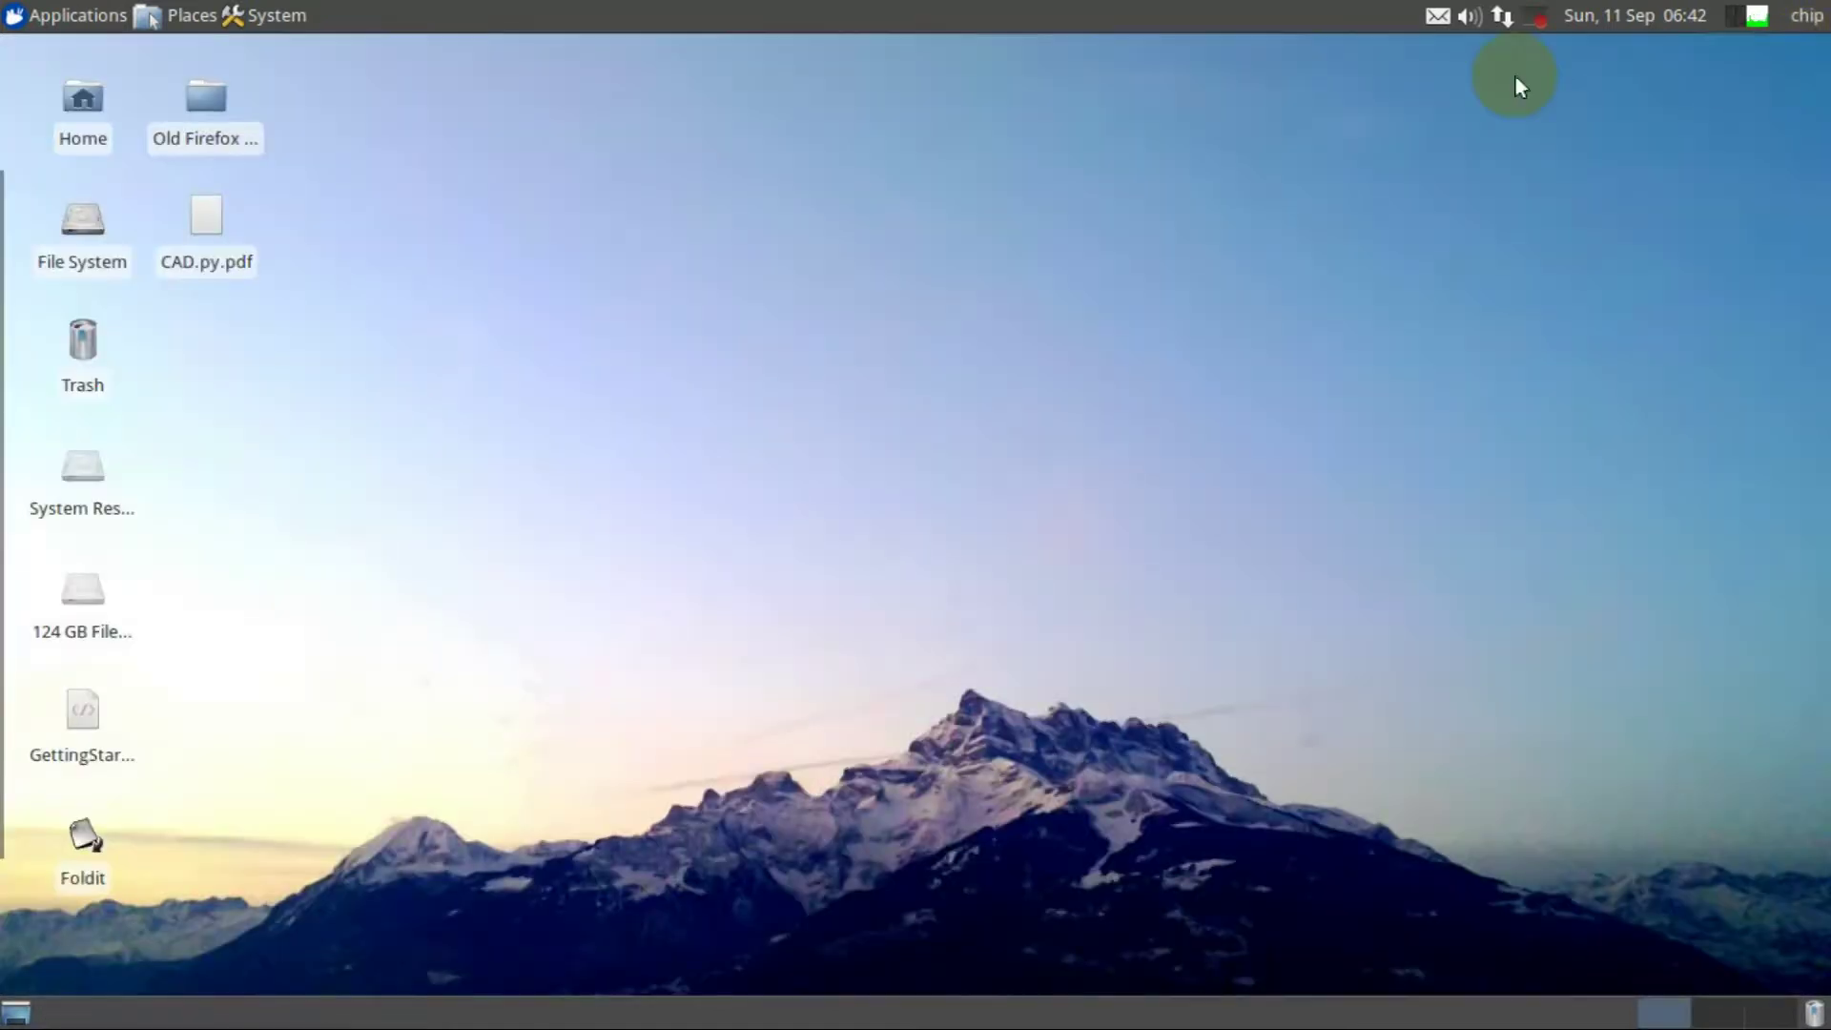
pyautogui.click(43, 43)
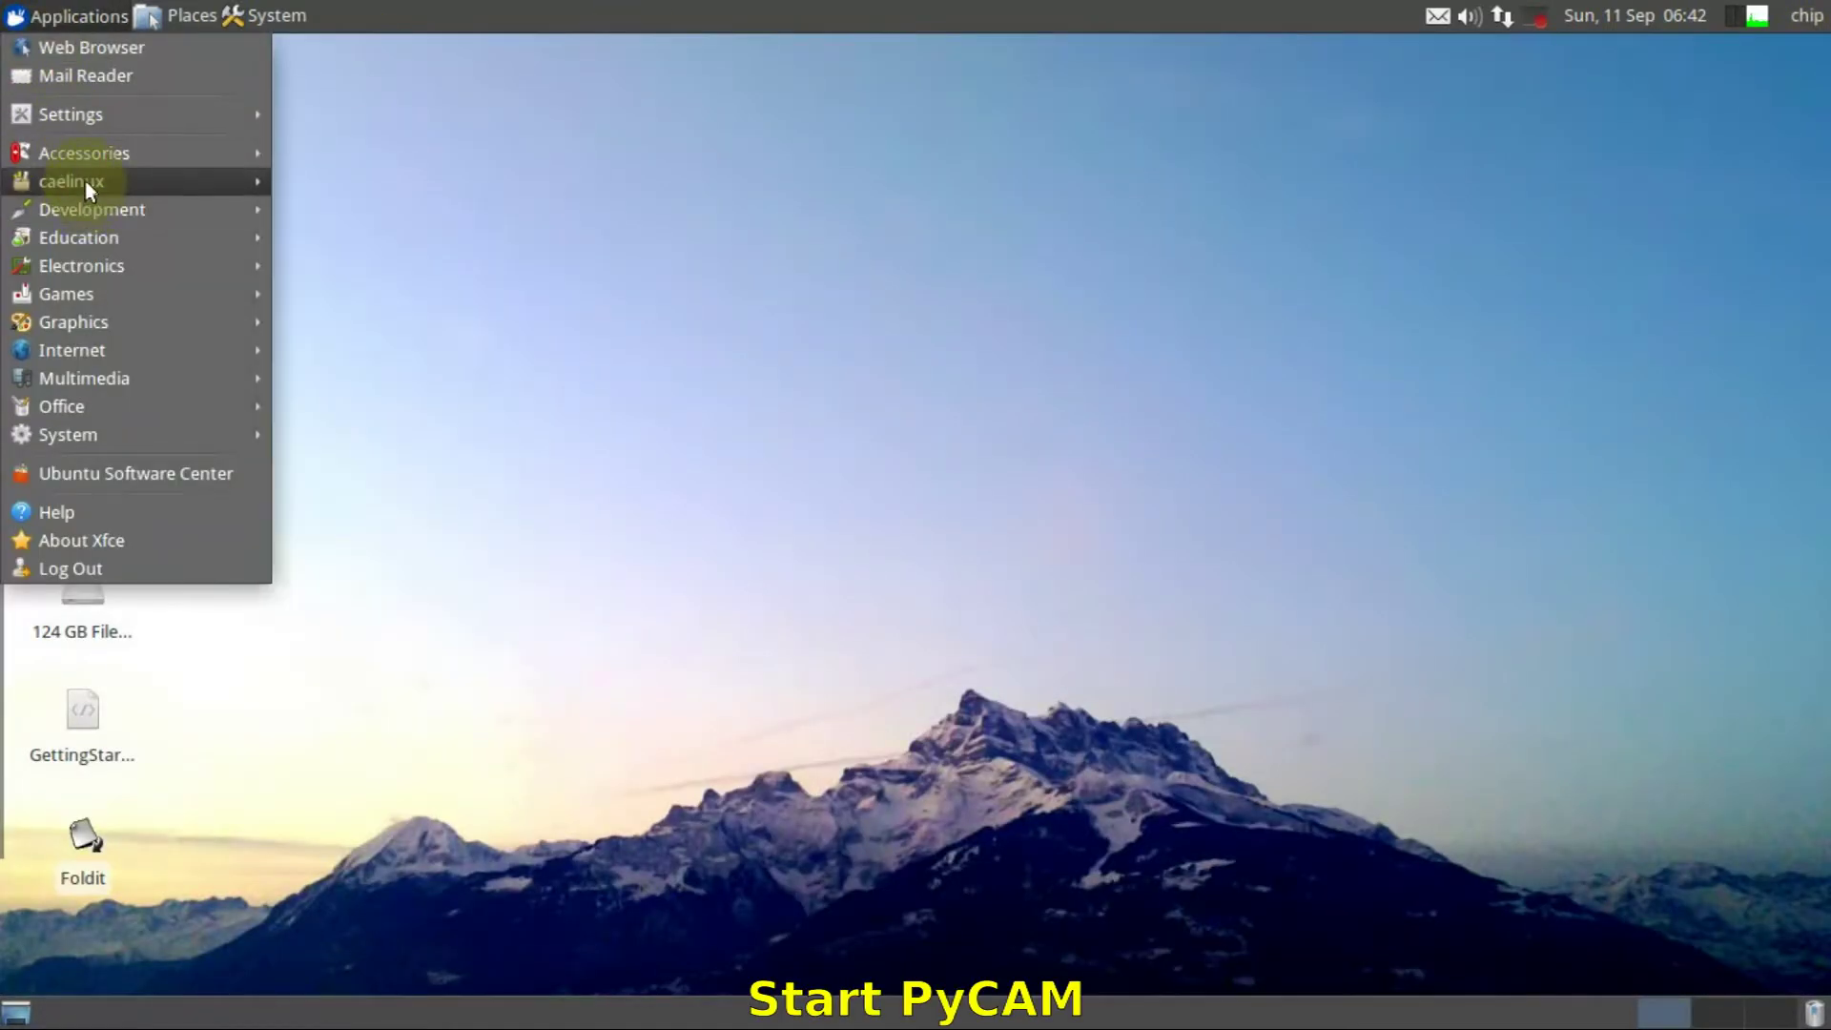
pyautogui.moveTo(84, 181)
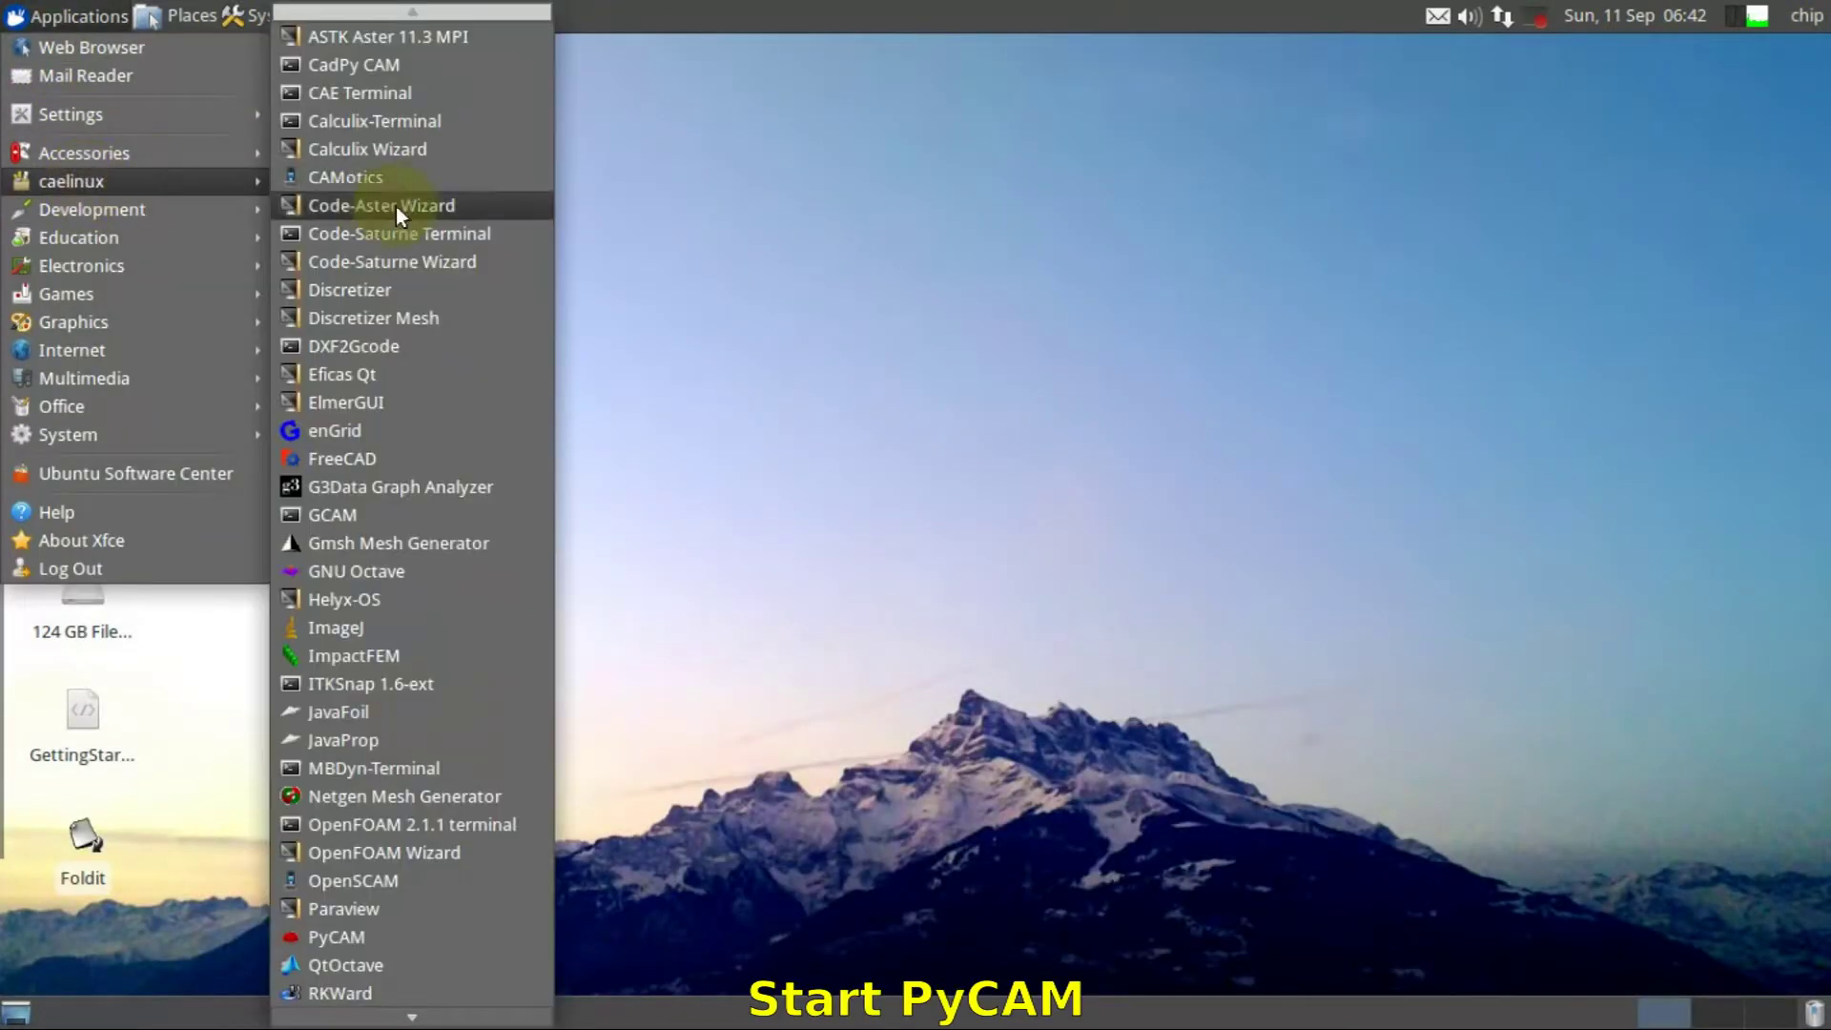
pyautogui.click(376, 927)
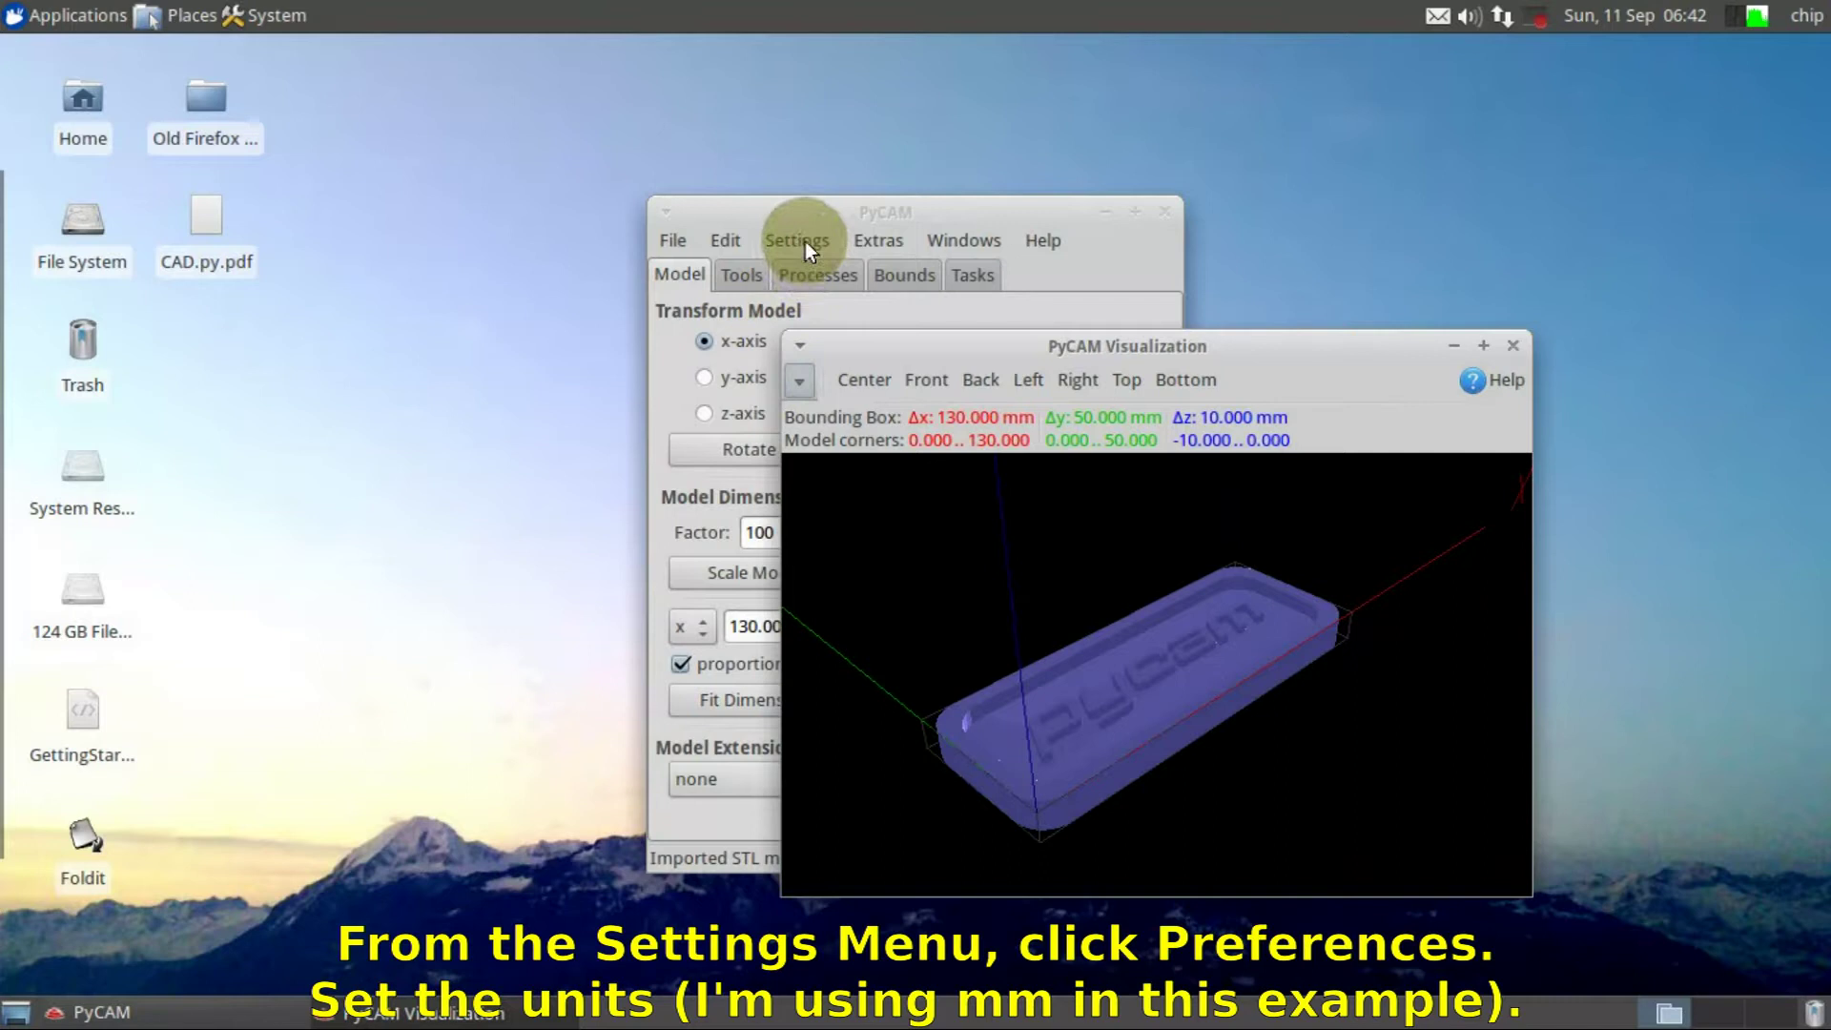
# Set the unit for all dimensions to mm in the PyCAM preferences.
pyautogui.click(805, 242)
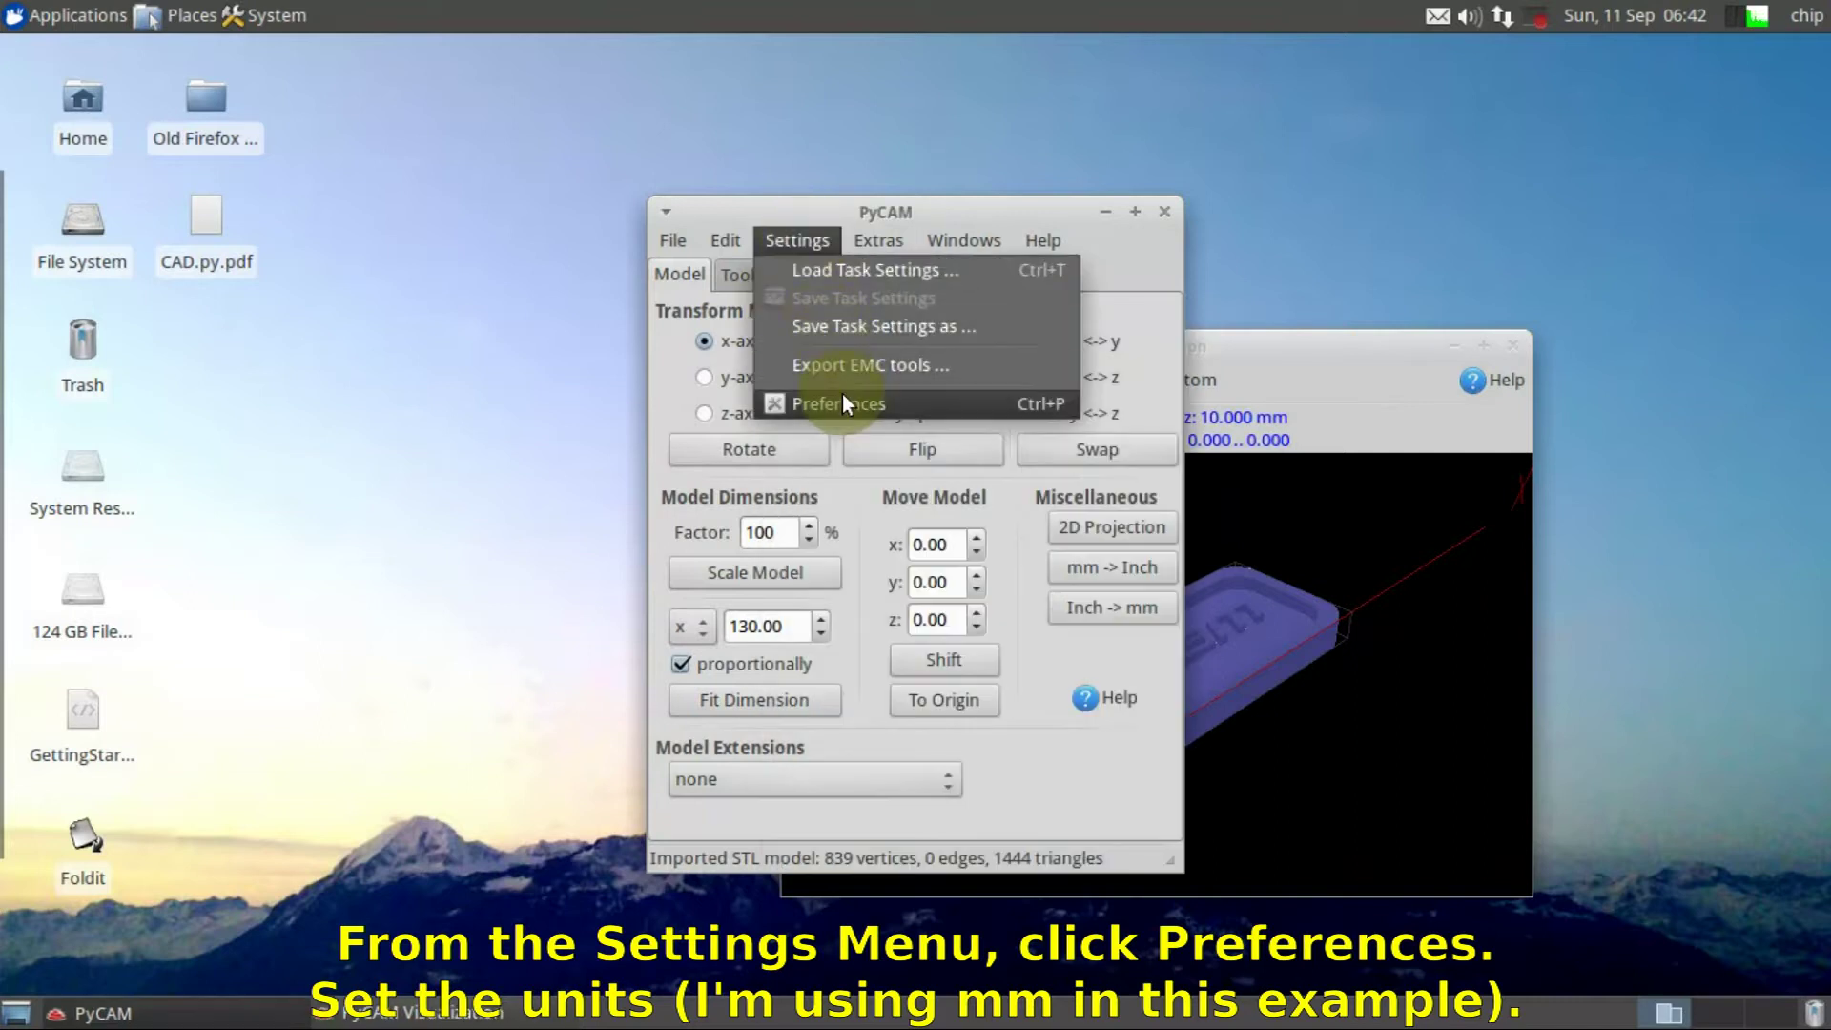
pyautogui.click(843, 399)
pyautogui.click(460, 261)
pyautogui.click(460, 261)
pyautogui.click(468, 345)
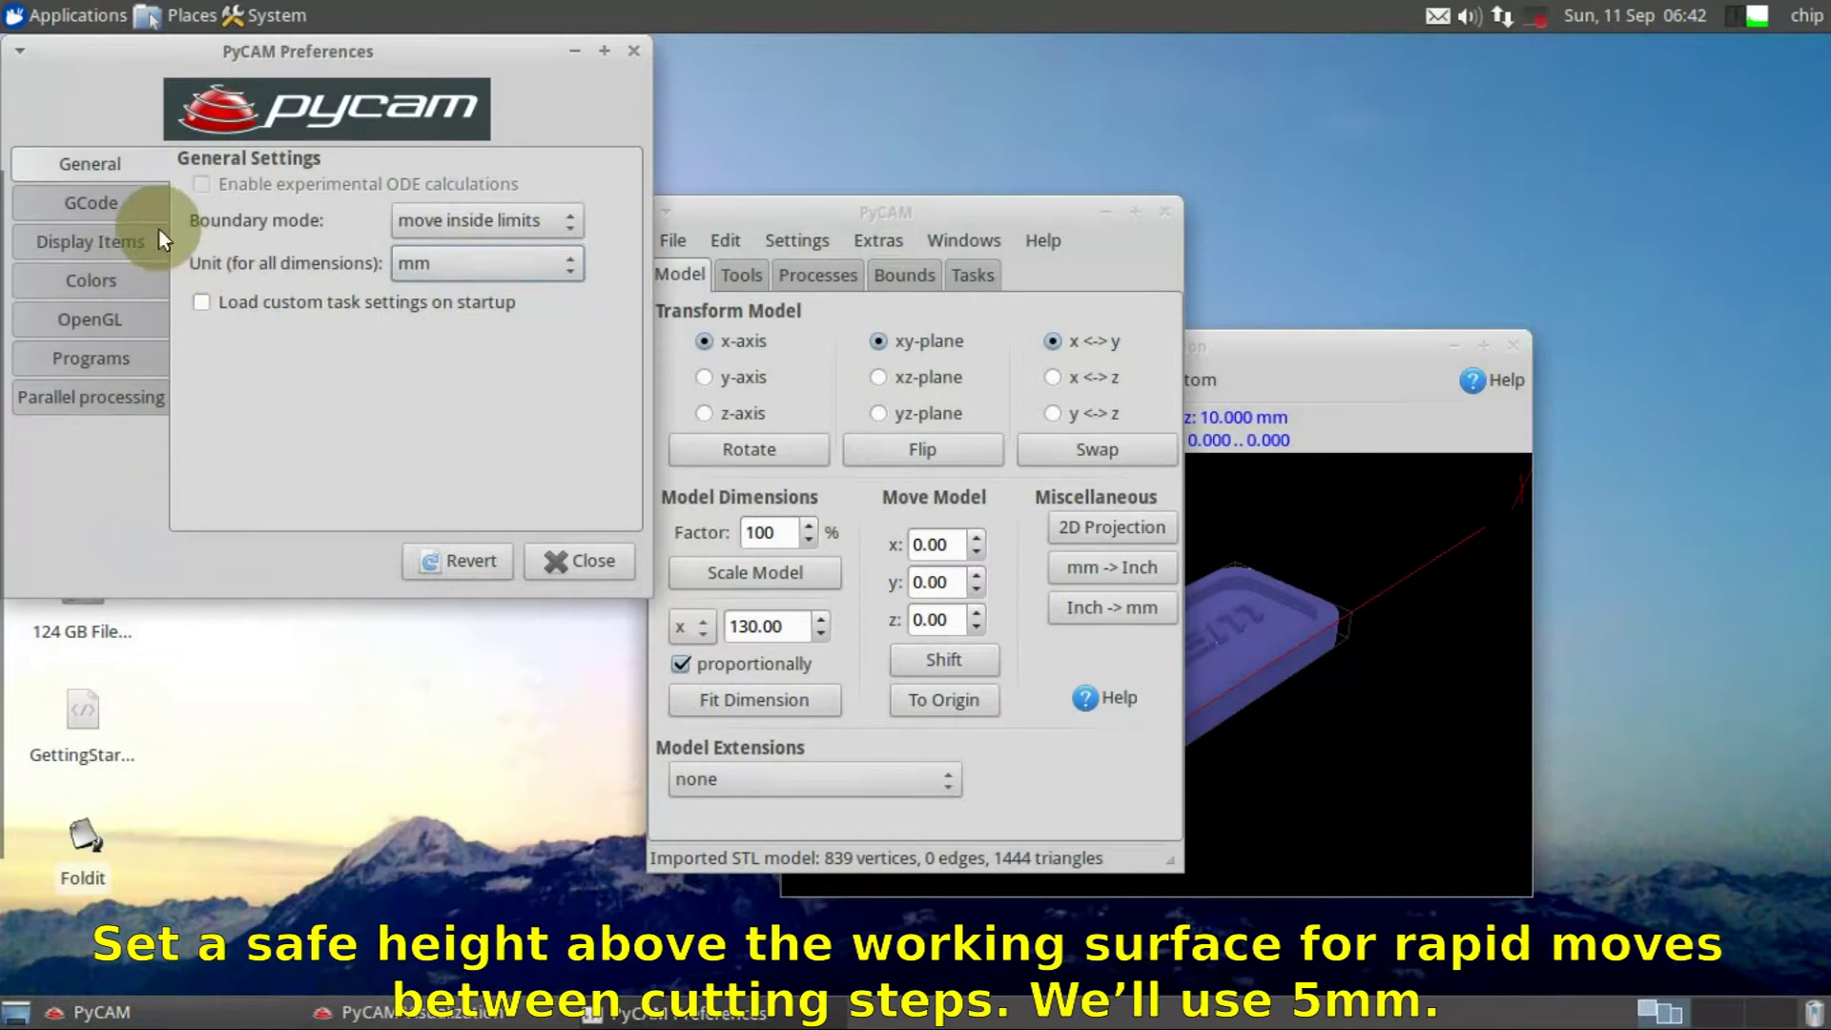
# Set the GCode safety height to 5.0 mm and close the preferences.
pyautogui.click(124, 201)
pyautogui.click(573, 189)
pyautogui.write('5.0')
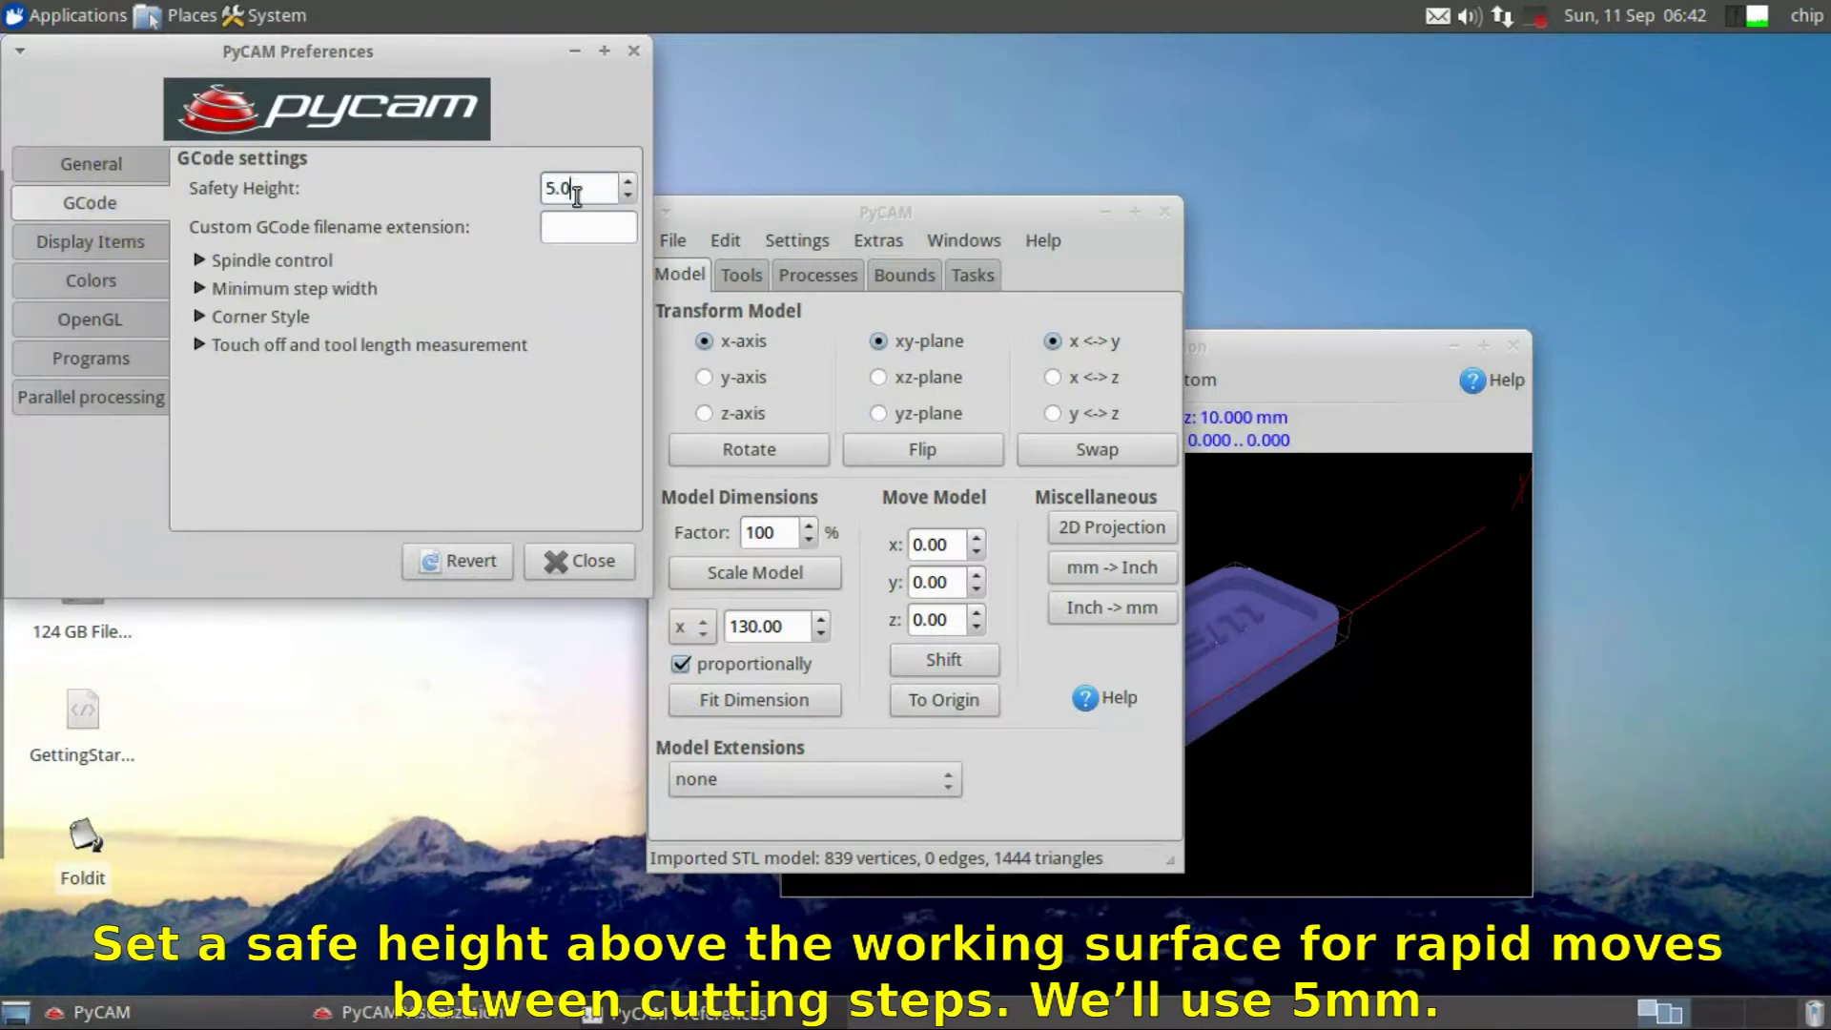
pyautogui.click(569, 560)
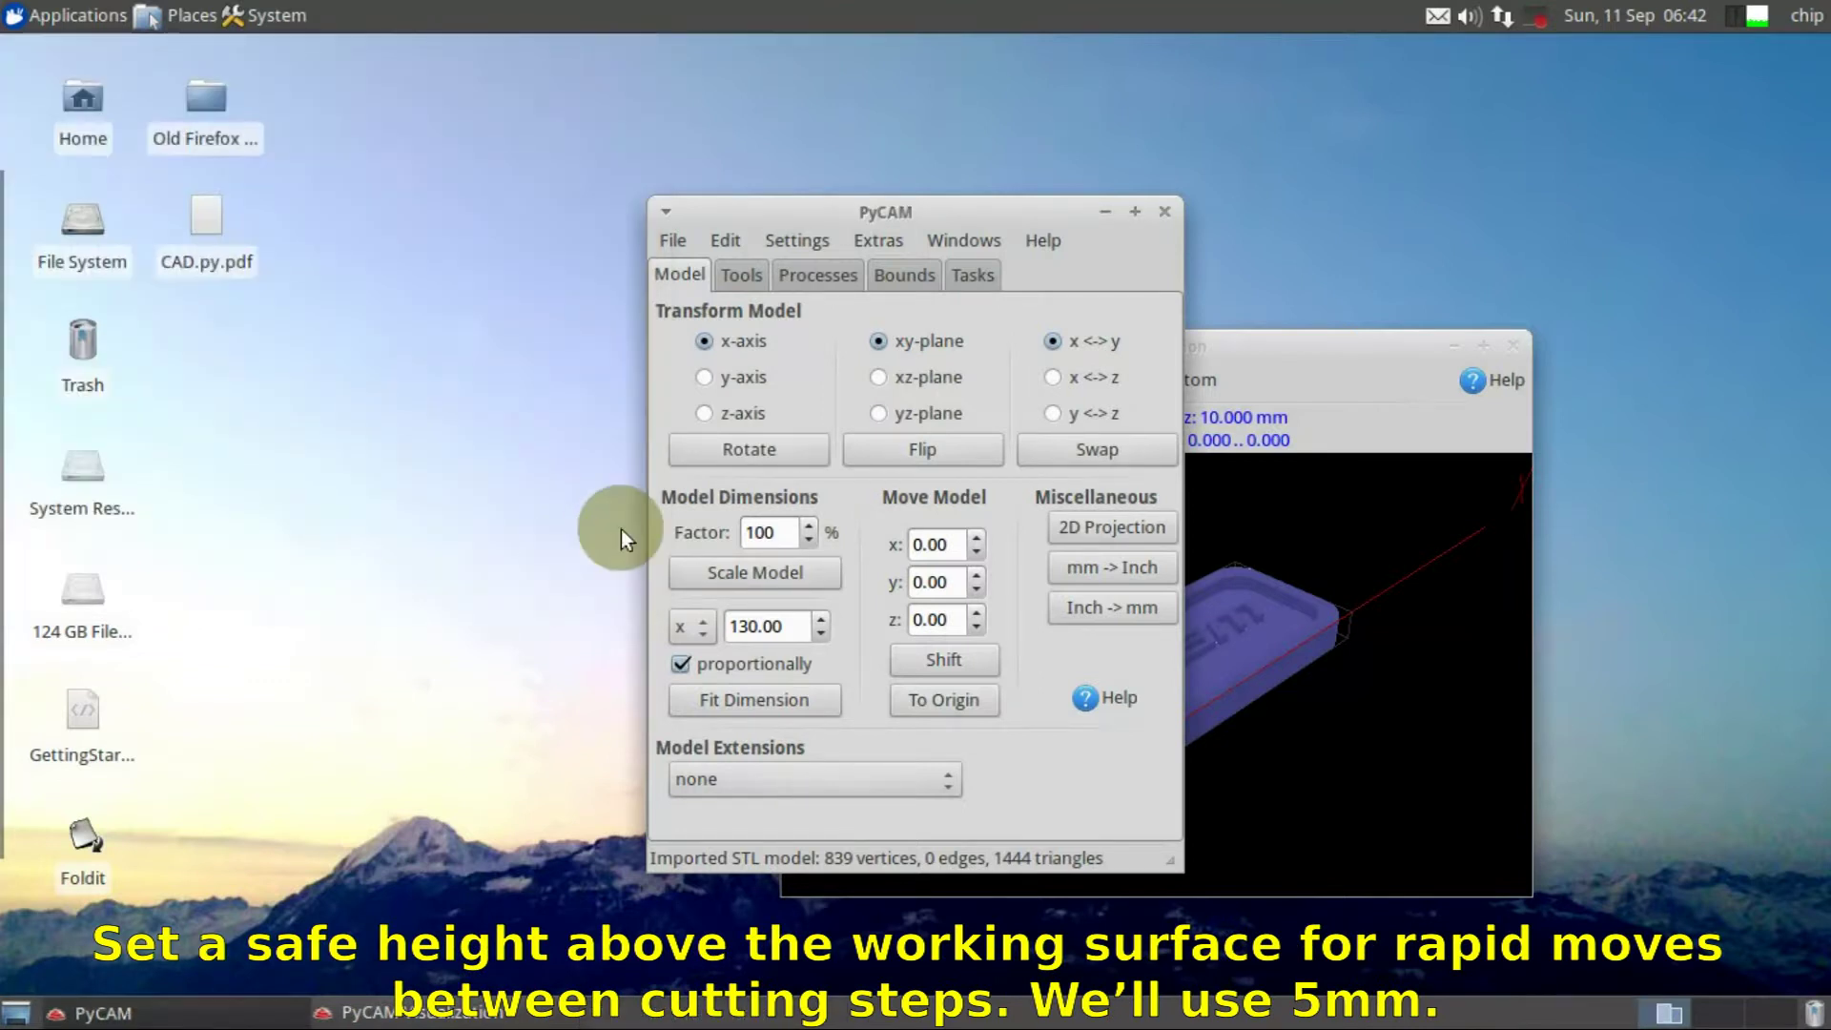
# Arrange the PyCAM and visualization windows side by side, enlarging both to fill the desktop.
pyautogui.moveTo(1021, 209); pyautogui.dragTo(362, 52)
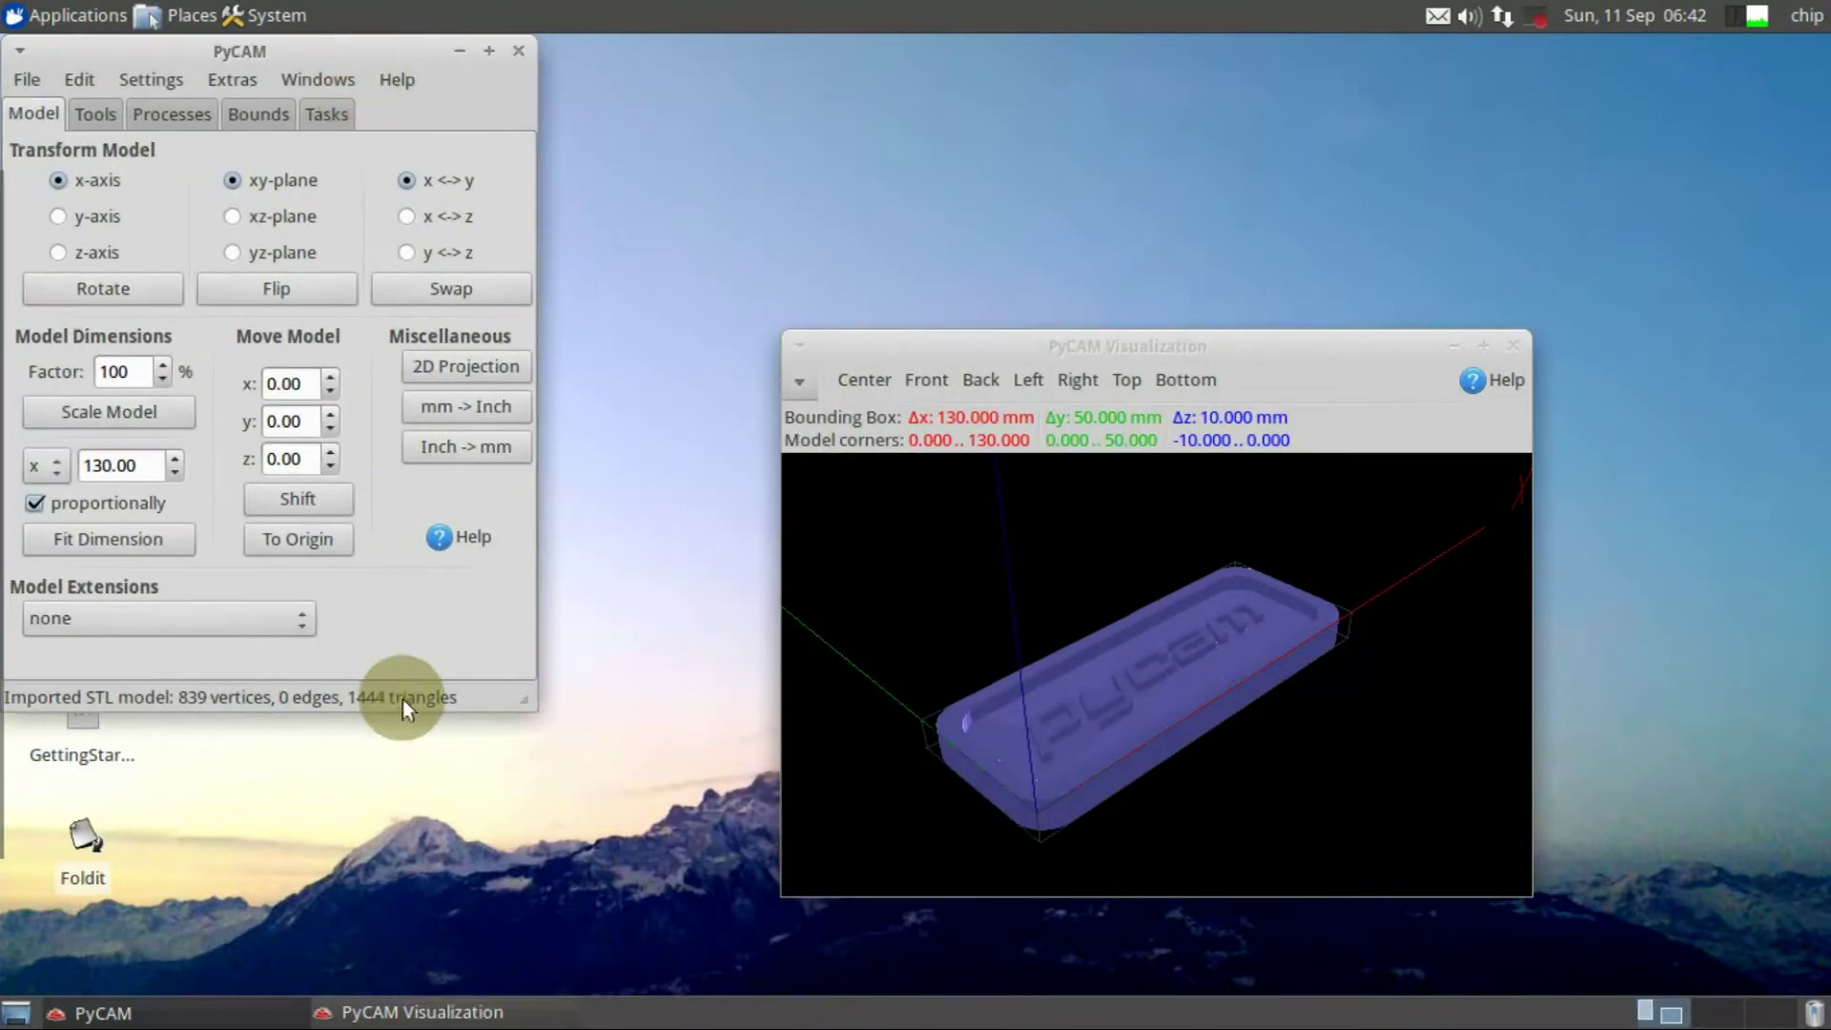
pyautogui.moveTo(410, 711); pyautogui.dragTo(449, 982)
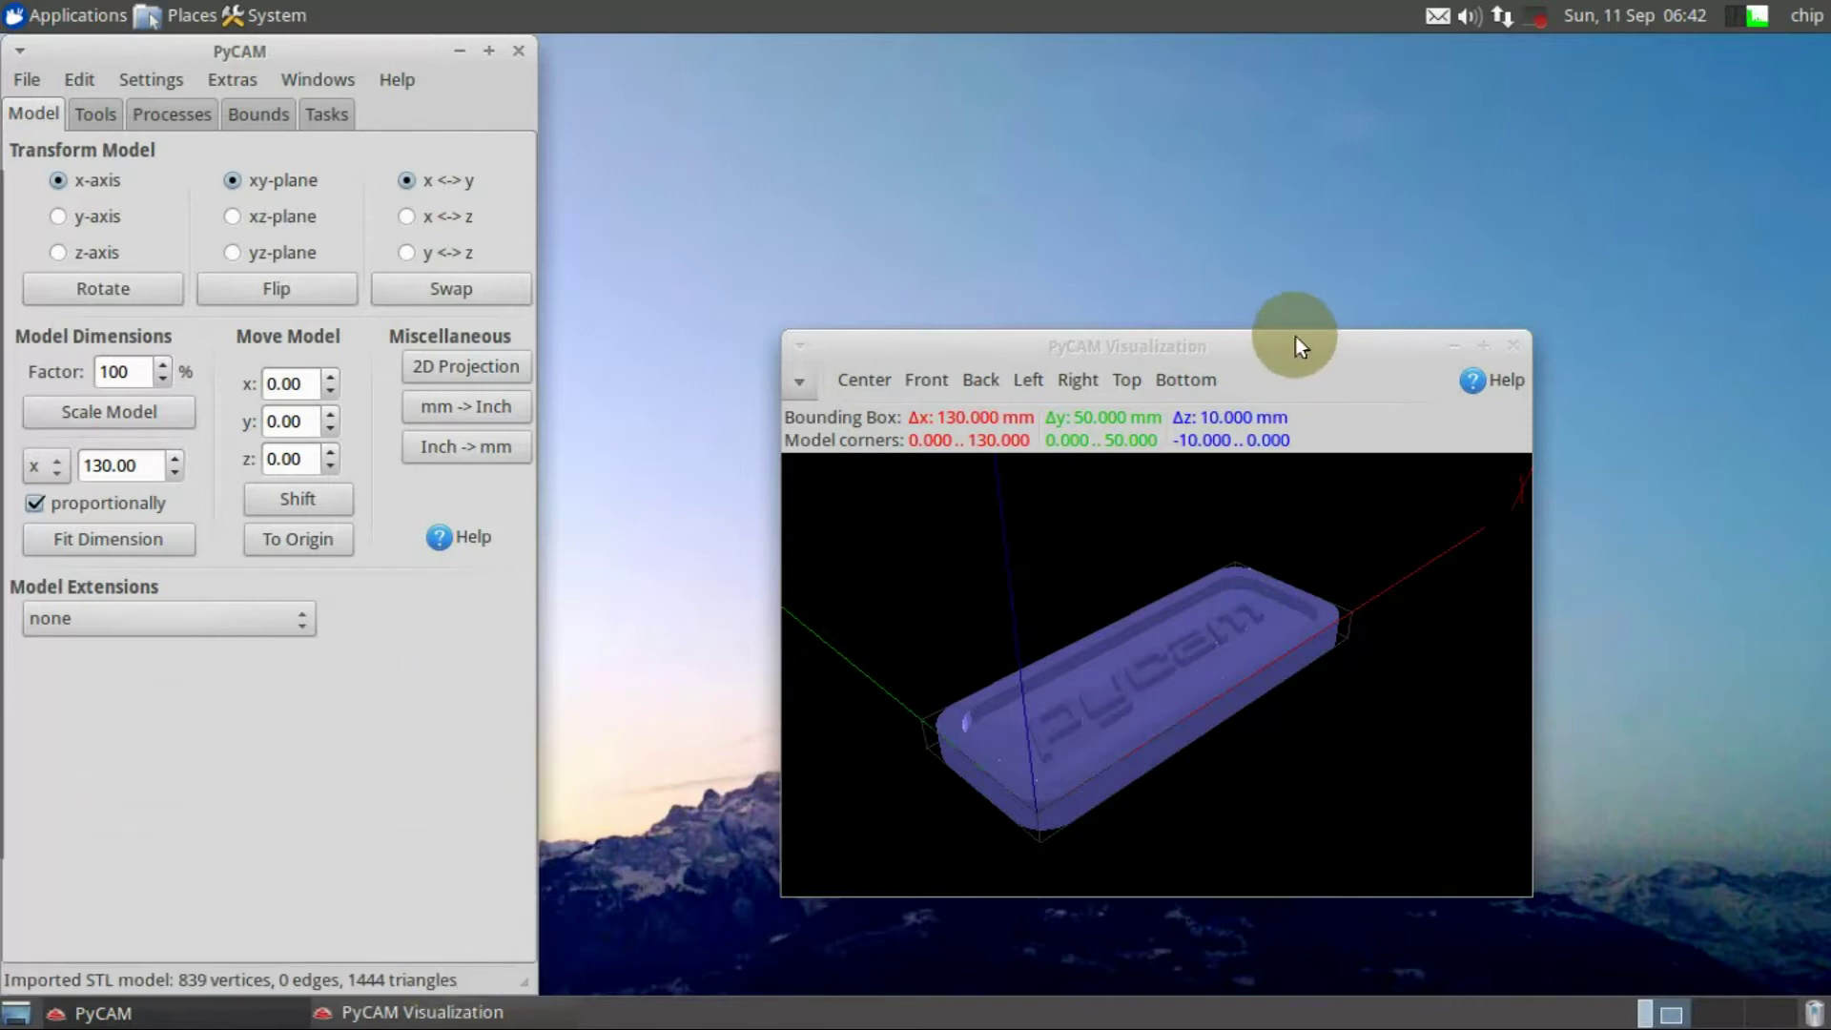
pyautogui.moveTo(1295, 342); pyautogui.dragTo(1054, 54)
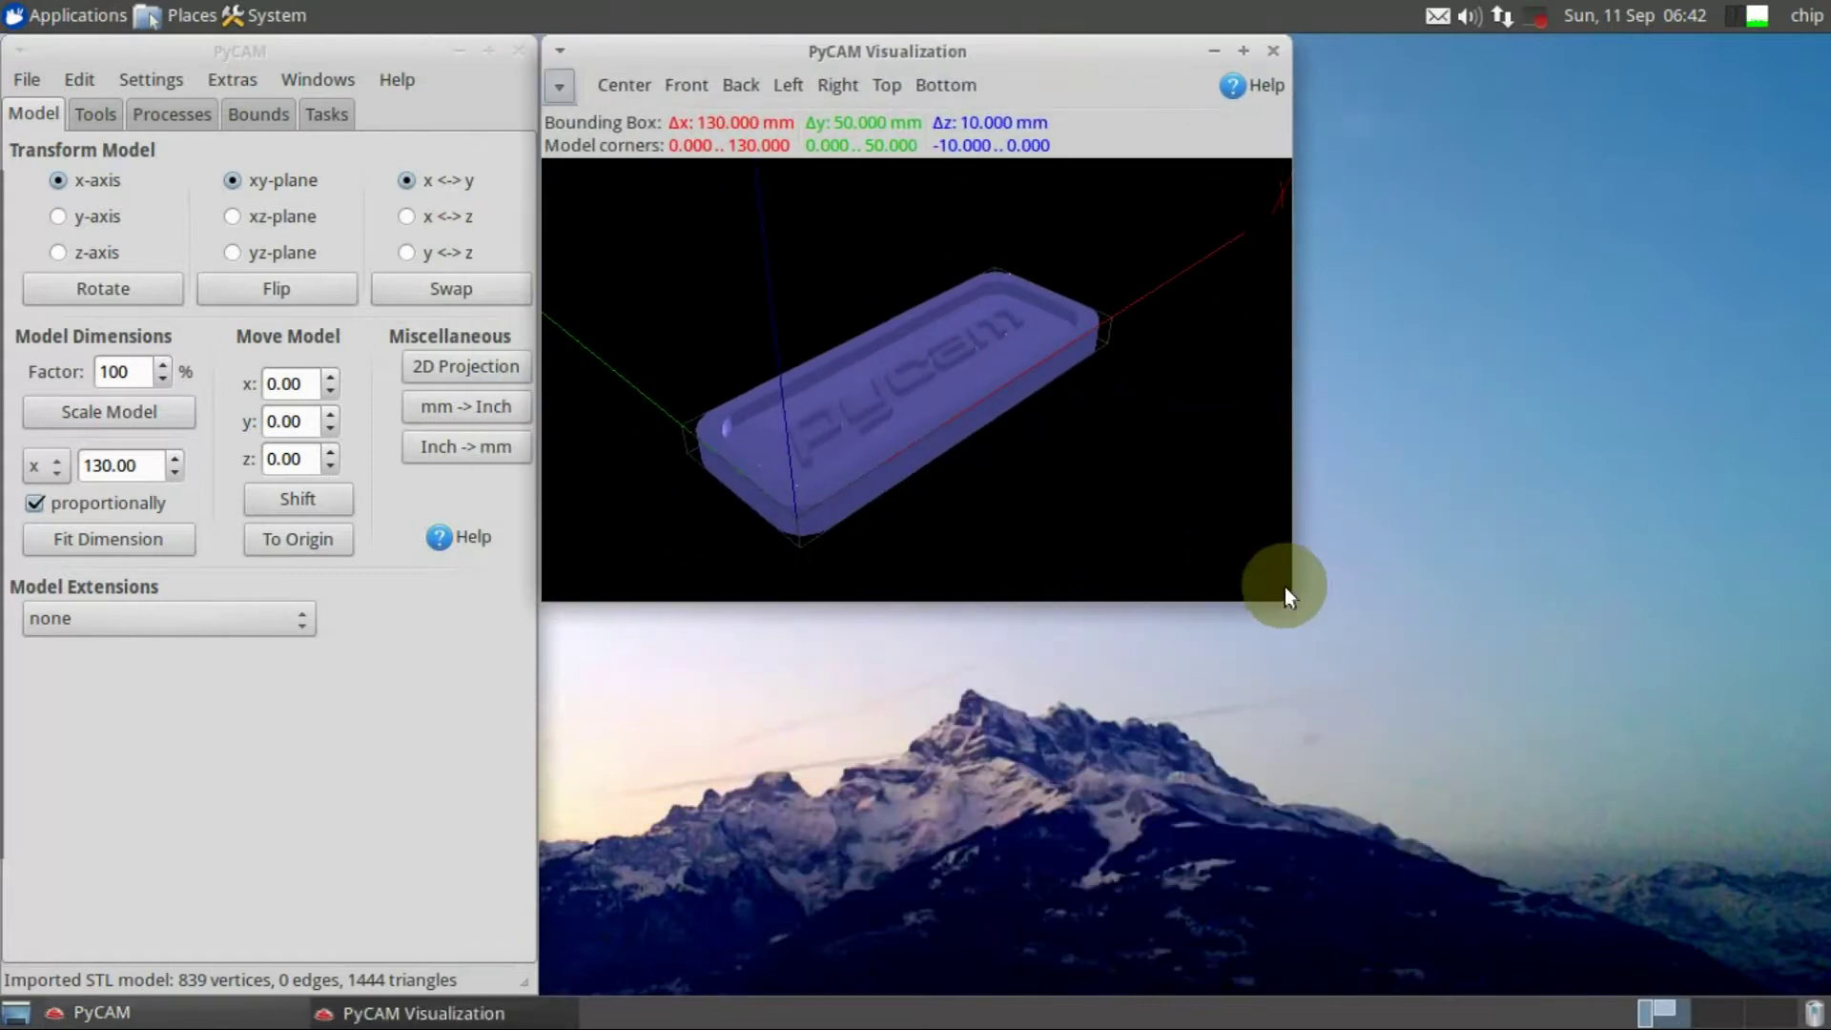
pyautogui.moveTo(1299, 606); pyautogui.dragTo(1828, 603)
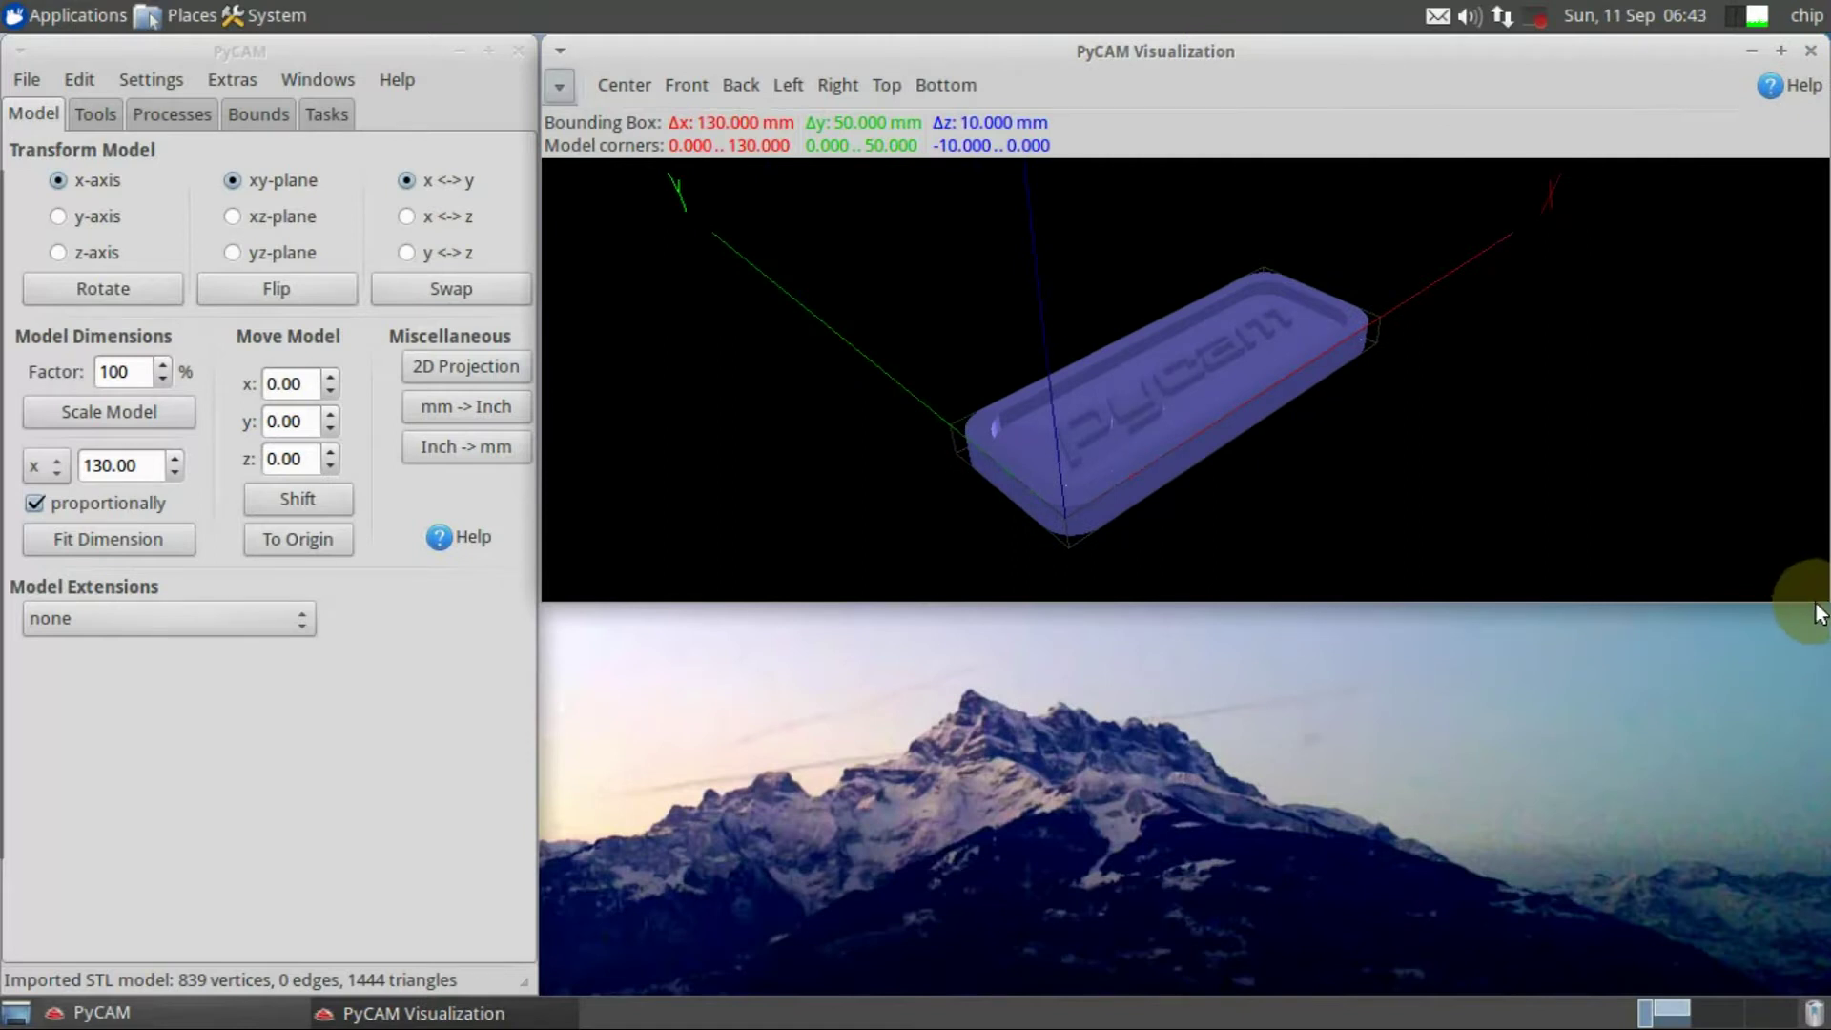
pyautogui.moveTo(1817, 614); pyautogui.dragTo(1817, 997)
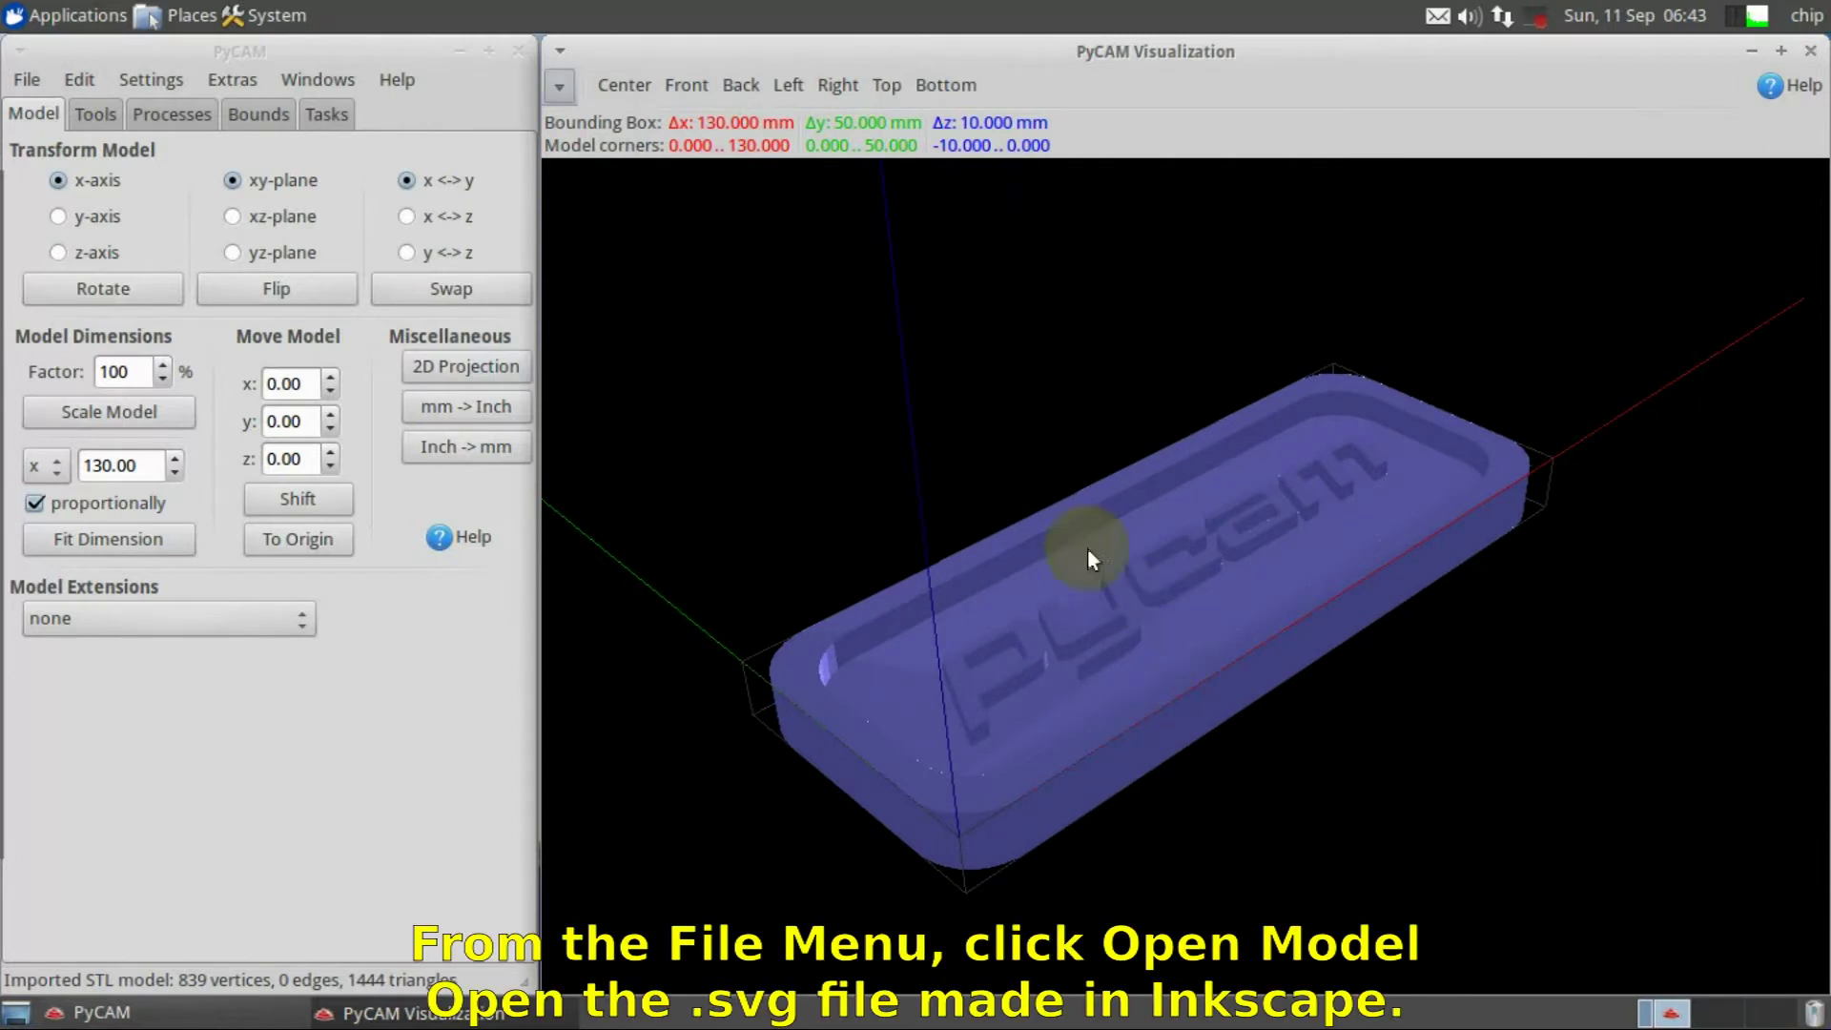
# Open the model ChipsWoodShop.svg from the Documents/cnc/CNCWorkflow folder.
pyautogui.click(44, 78)
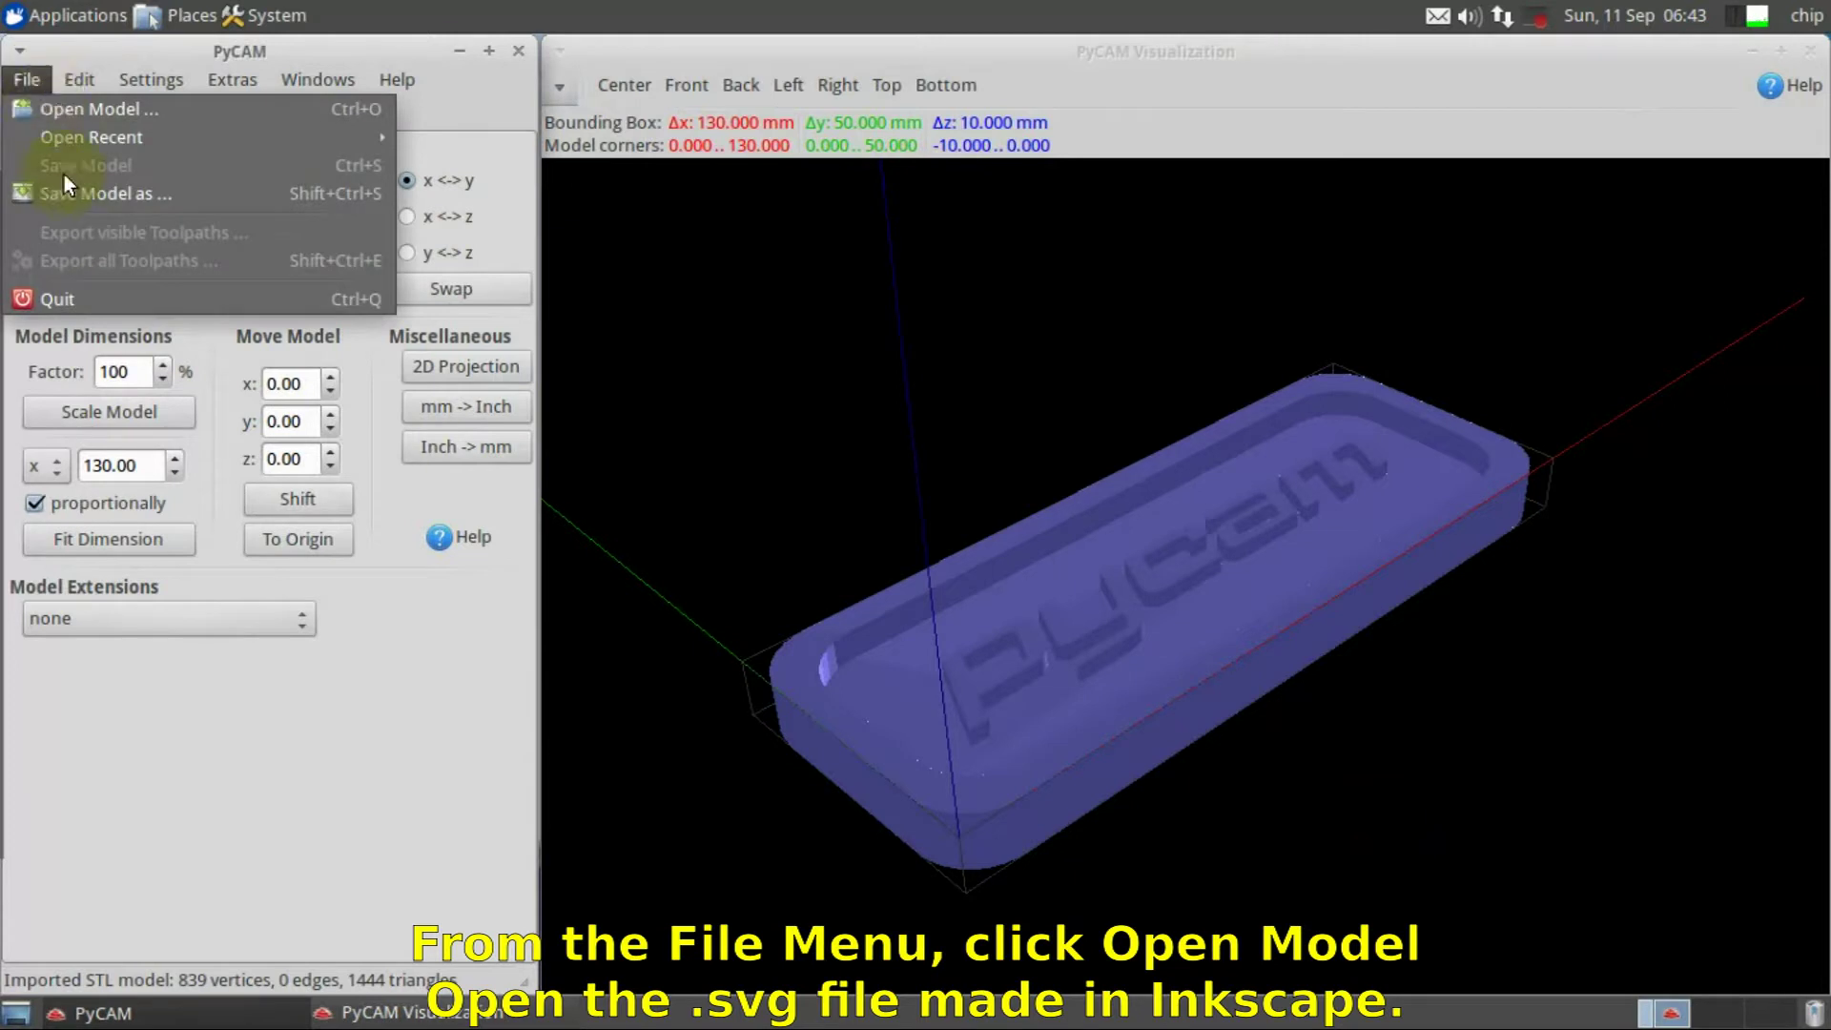
pyautogui.click(78, 109)
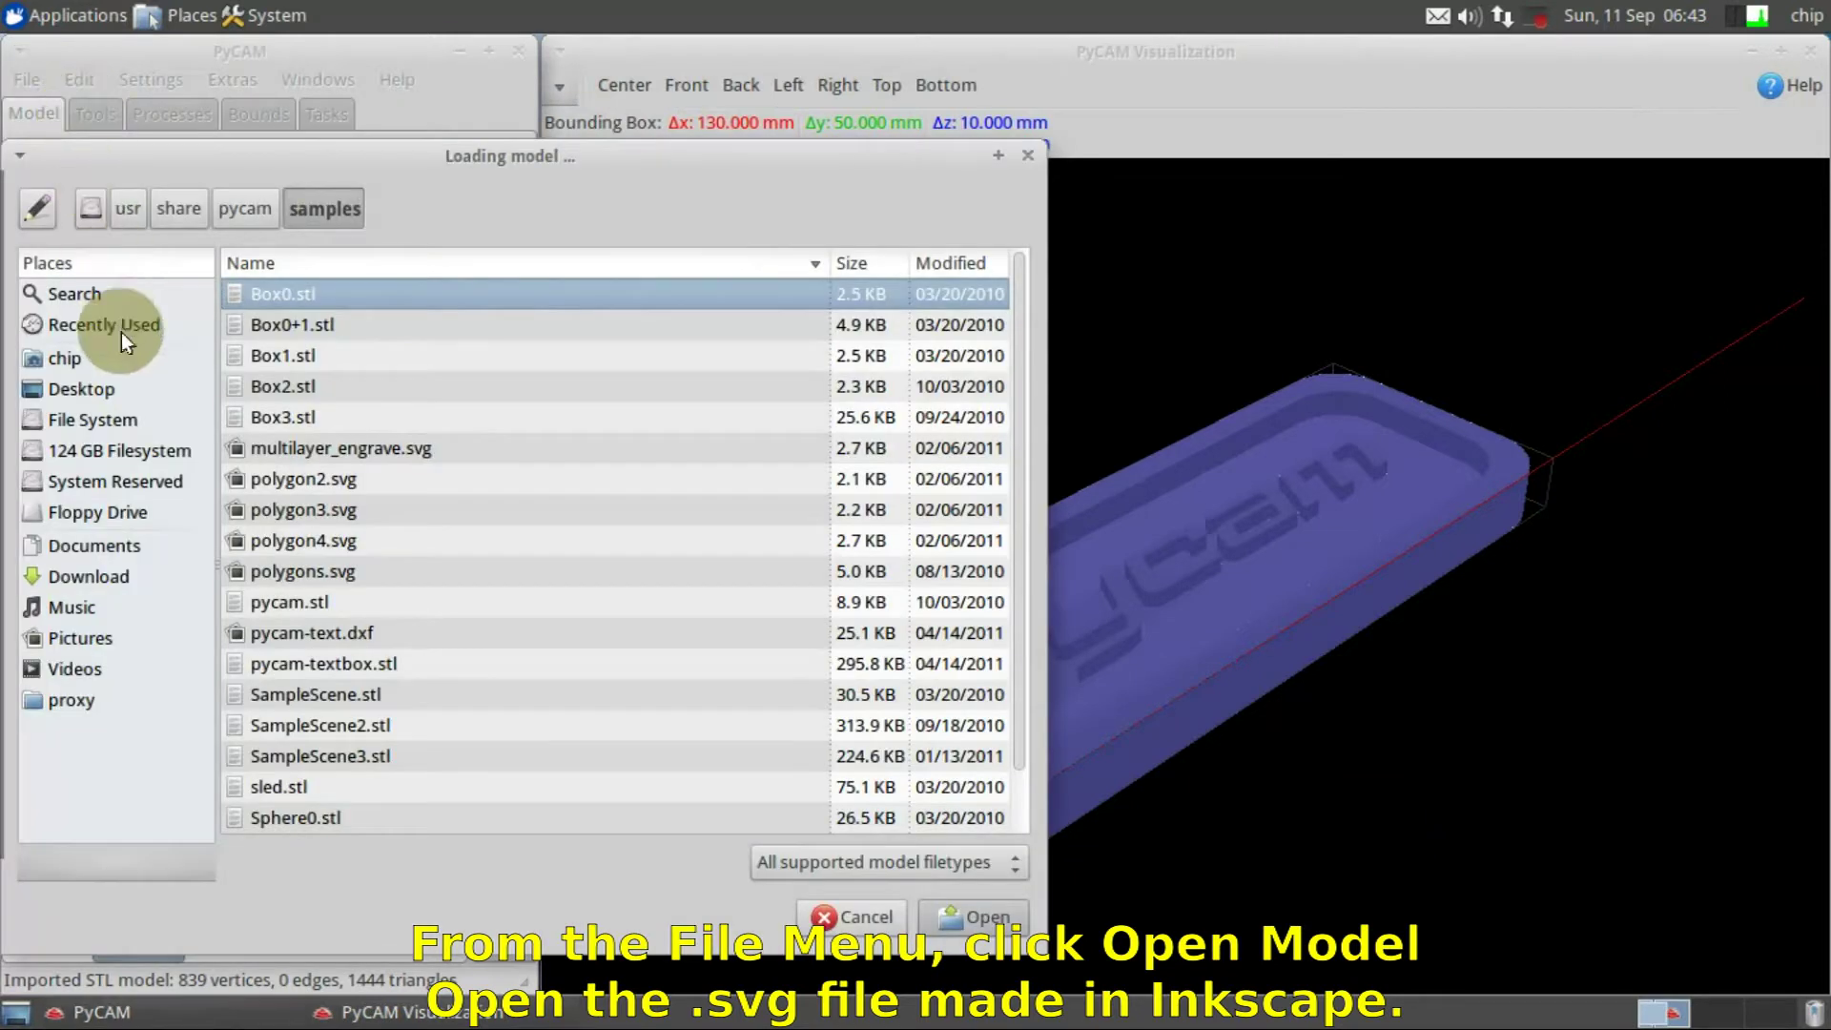
pyautogui.click(65, 545)
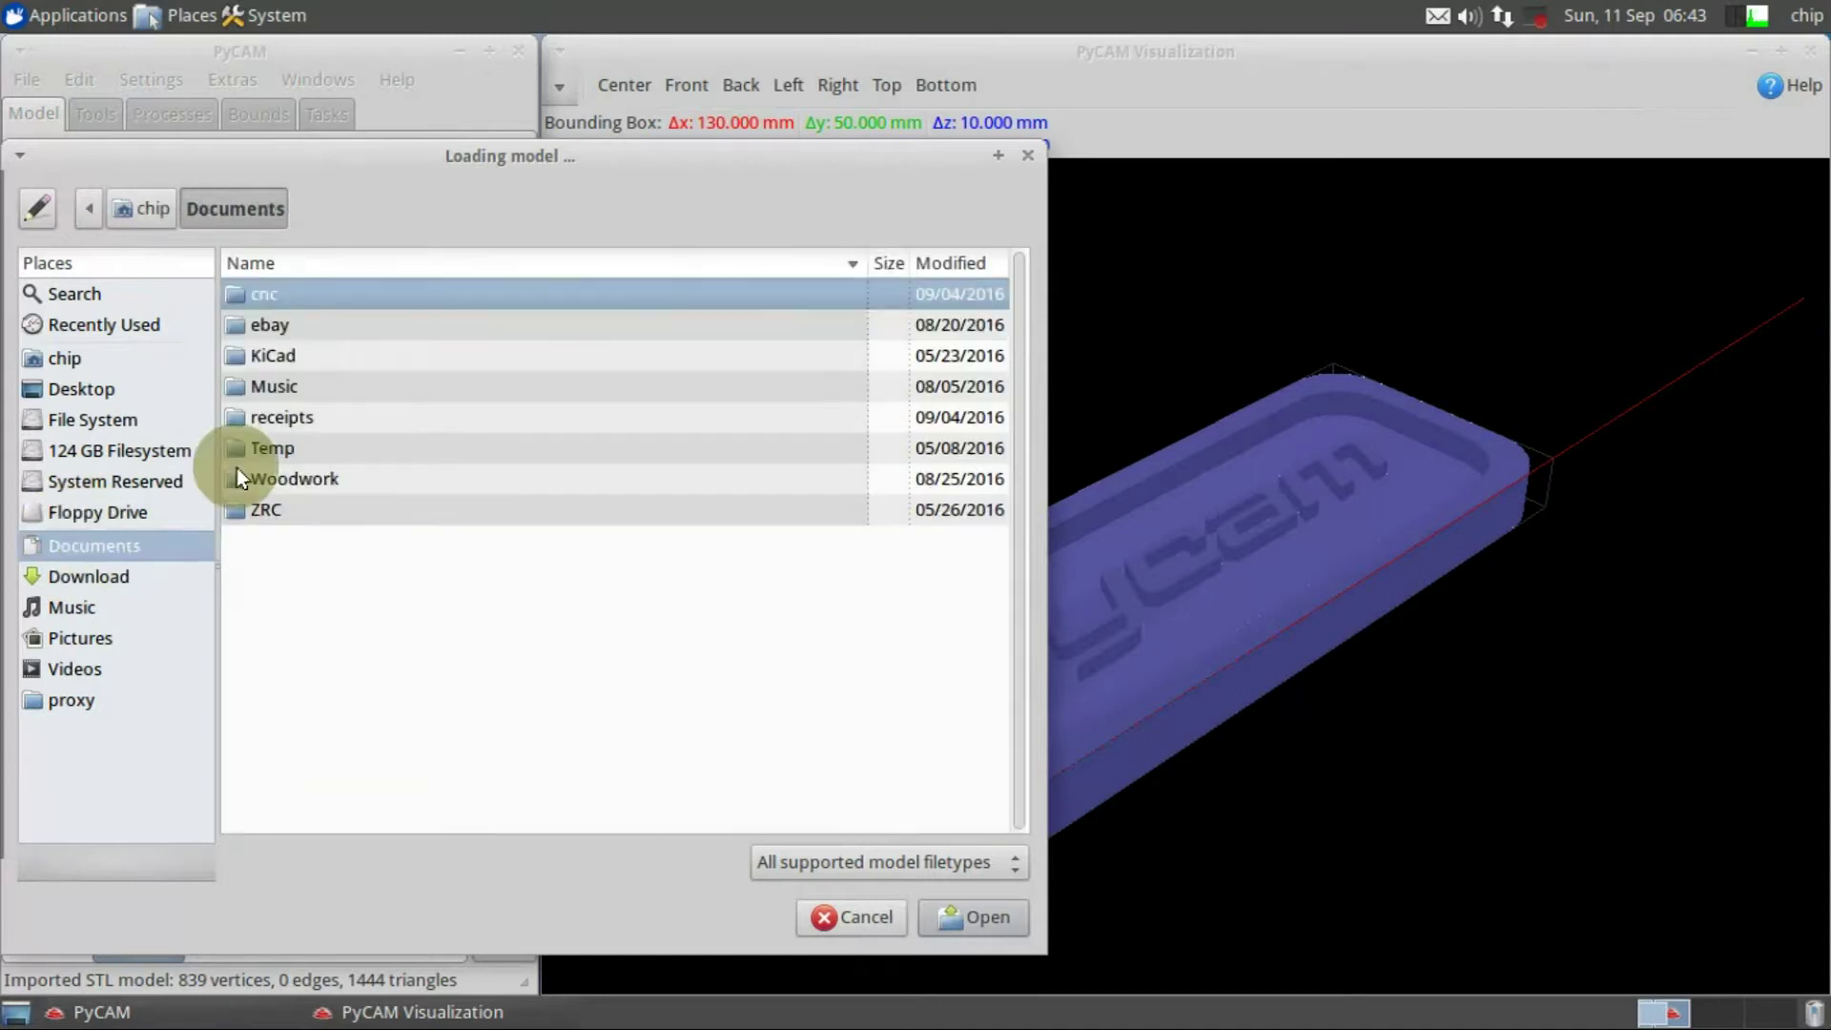
pyautogui.doubleClick(303, 290)
pyautogui.doubleClick(303, 290)
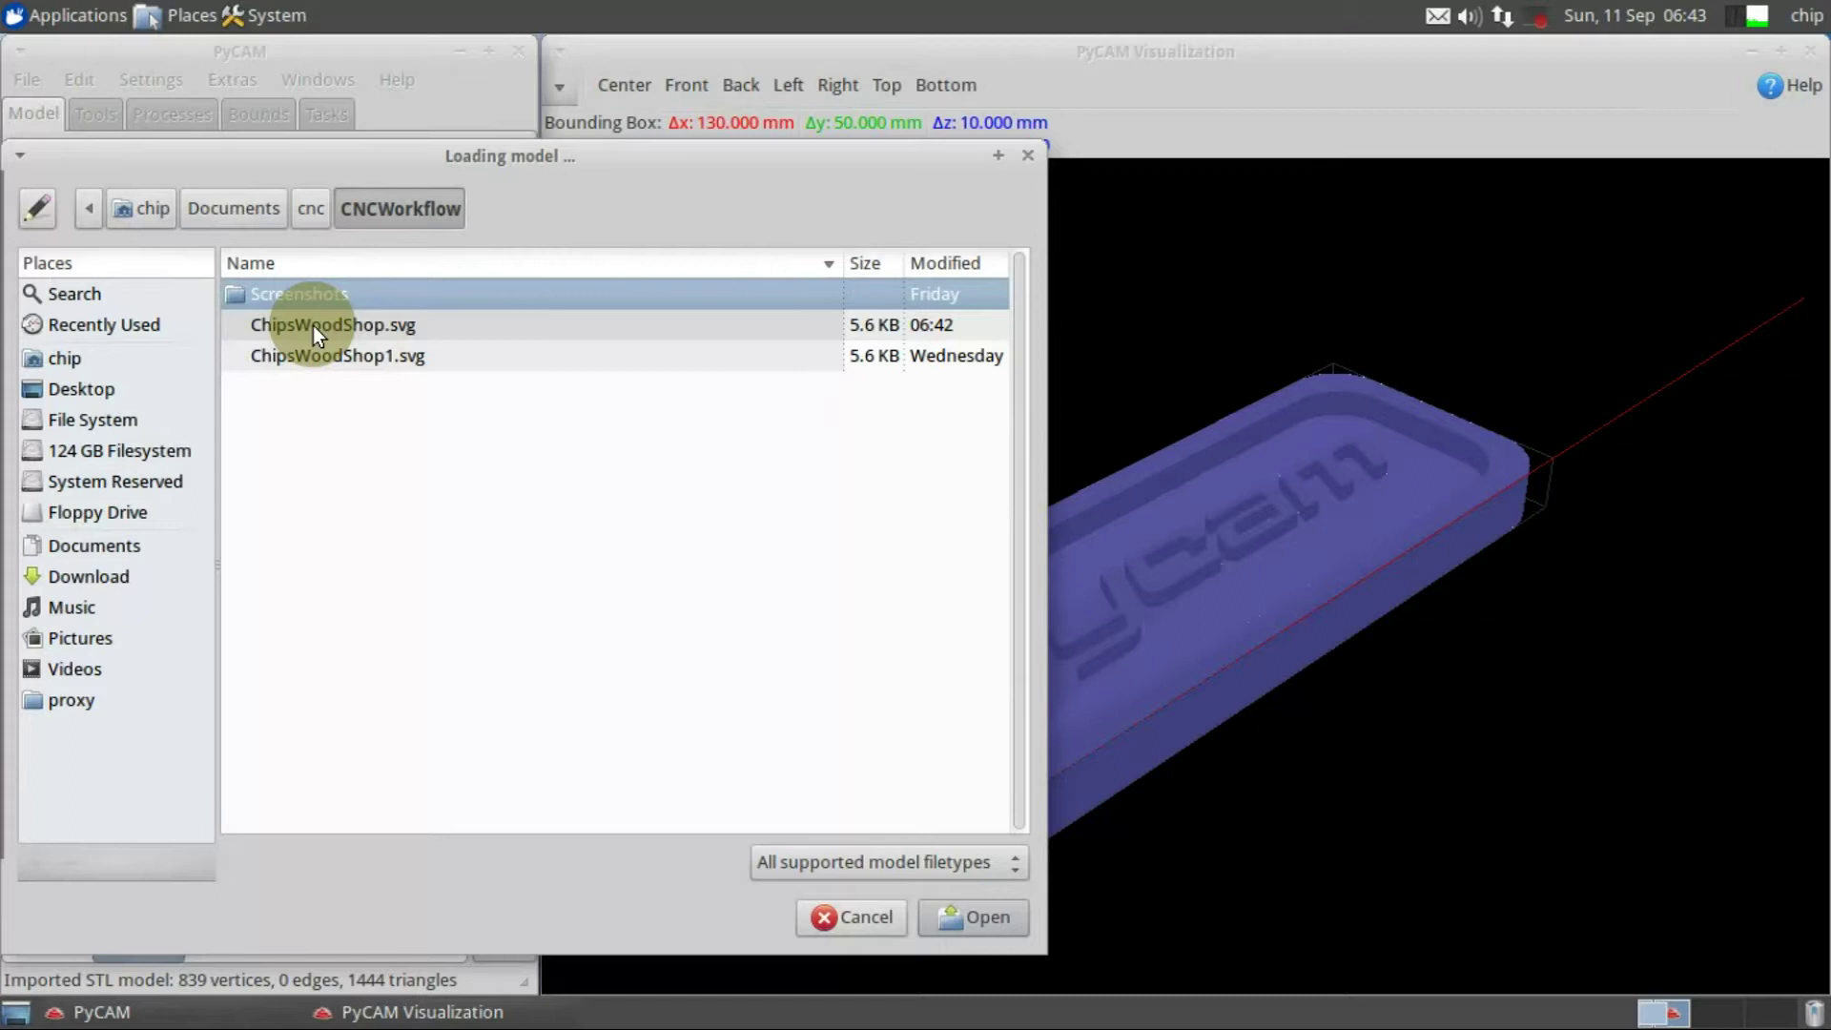
pyautogui.click(313, 324)
pyautogui.doubleClick(313, 324)
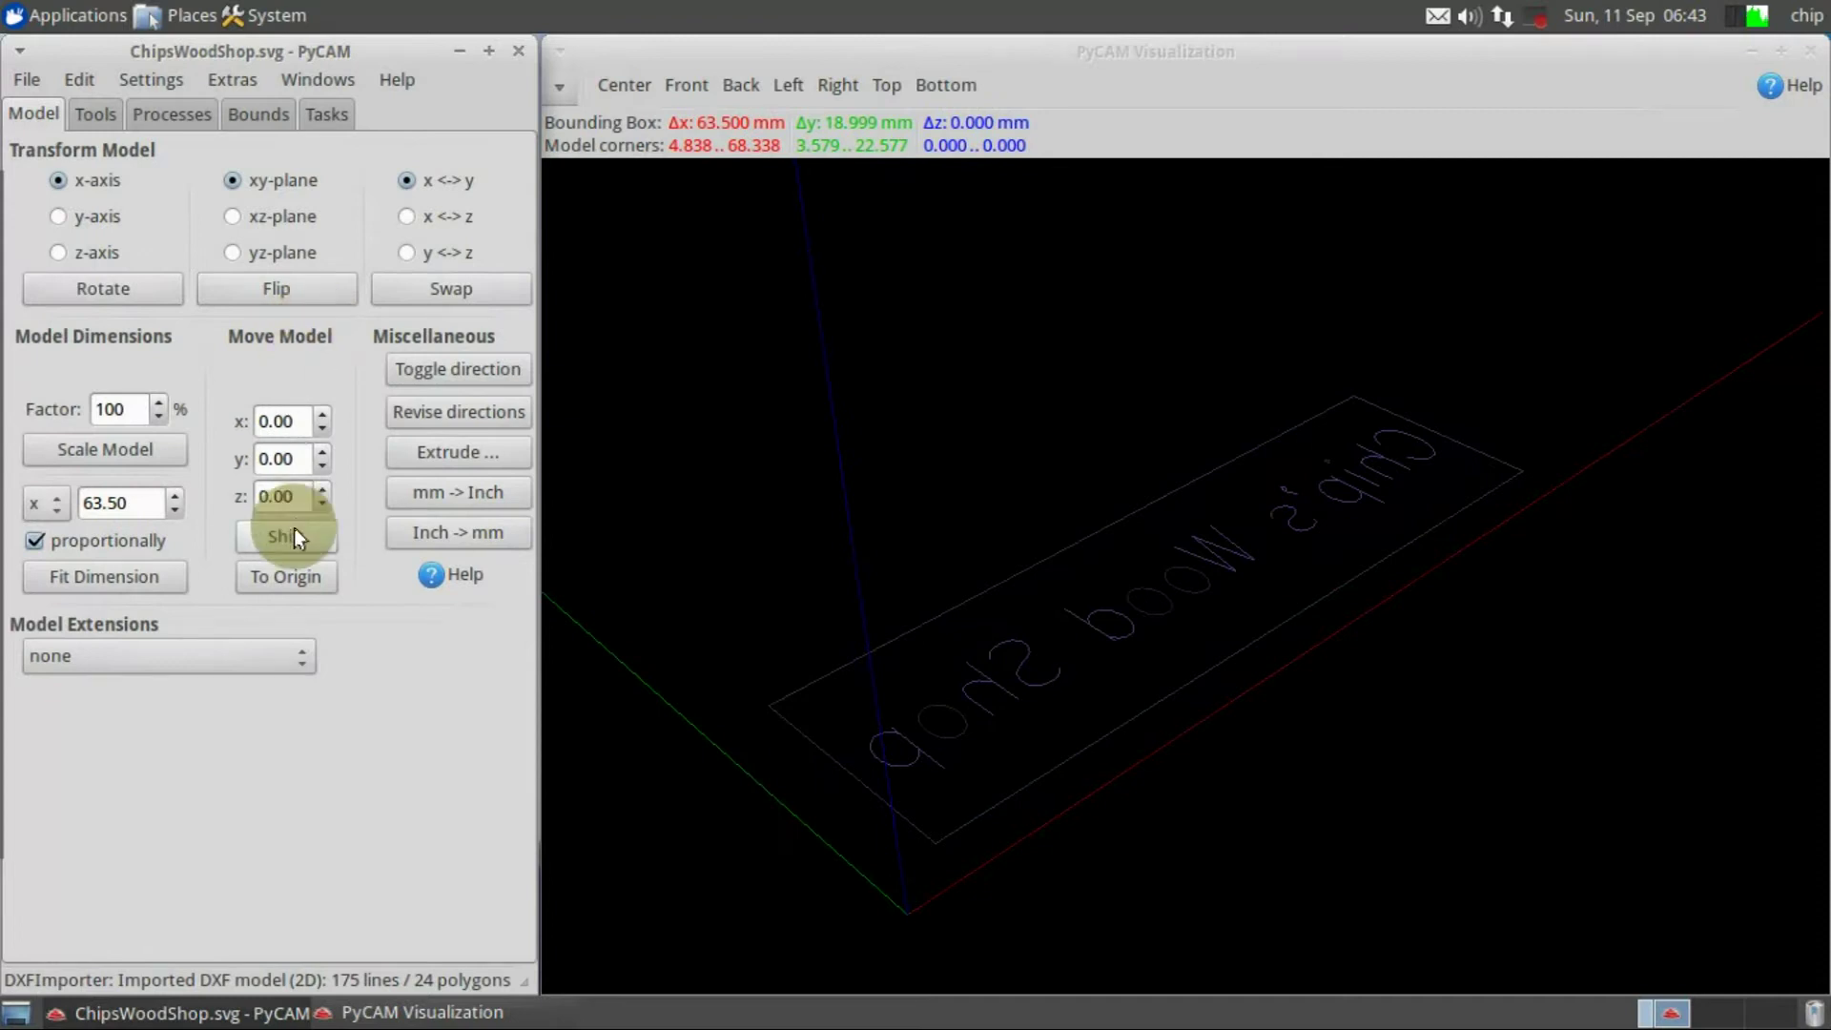
# Move the model to the origin and shift it by -0.5 mm along z.
pyautogui.click(289, 576)
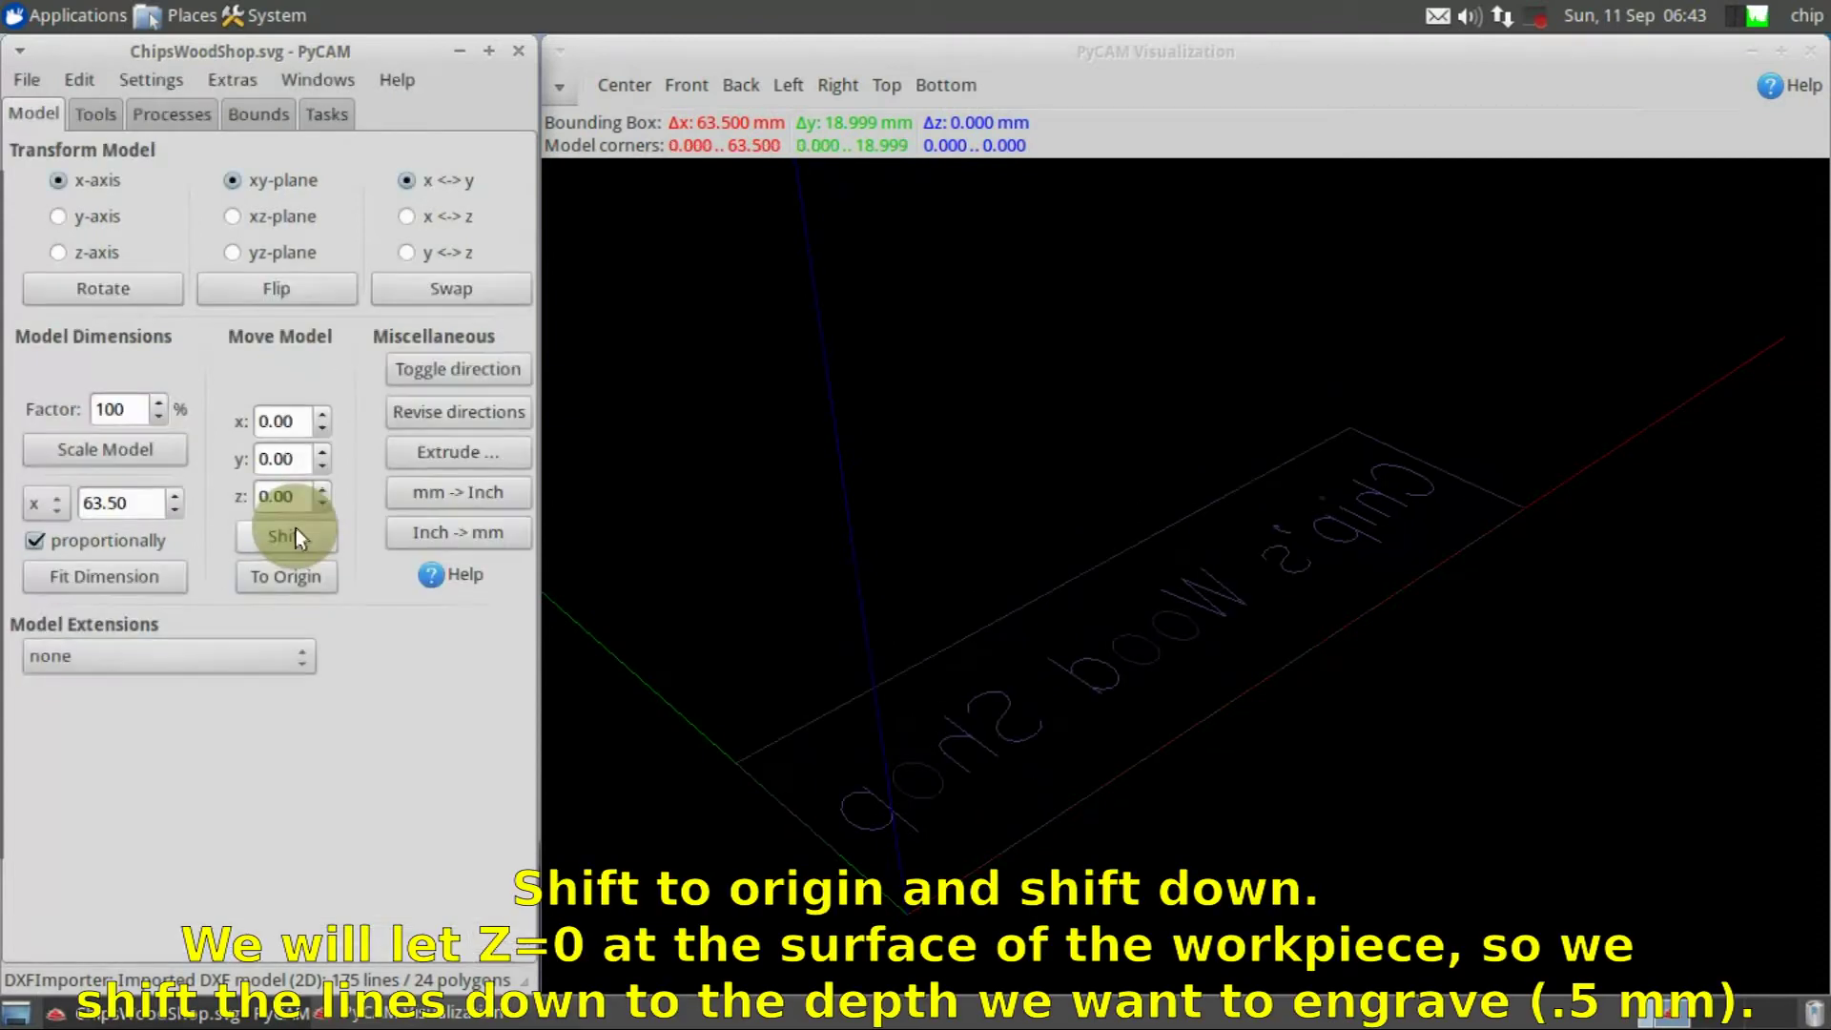
pyautogui.moveTo(302, 497); pyautogui.dragTo(220, 503)
pyautogui.write('-.5')
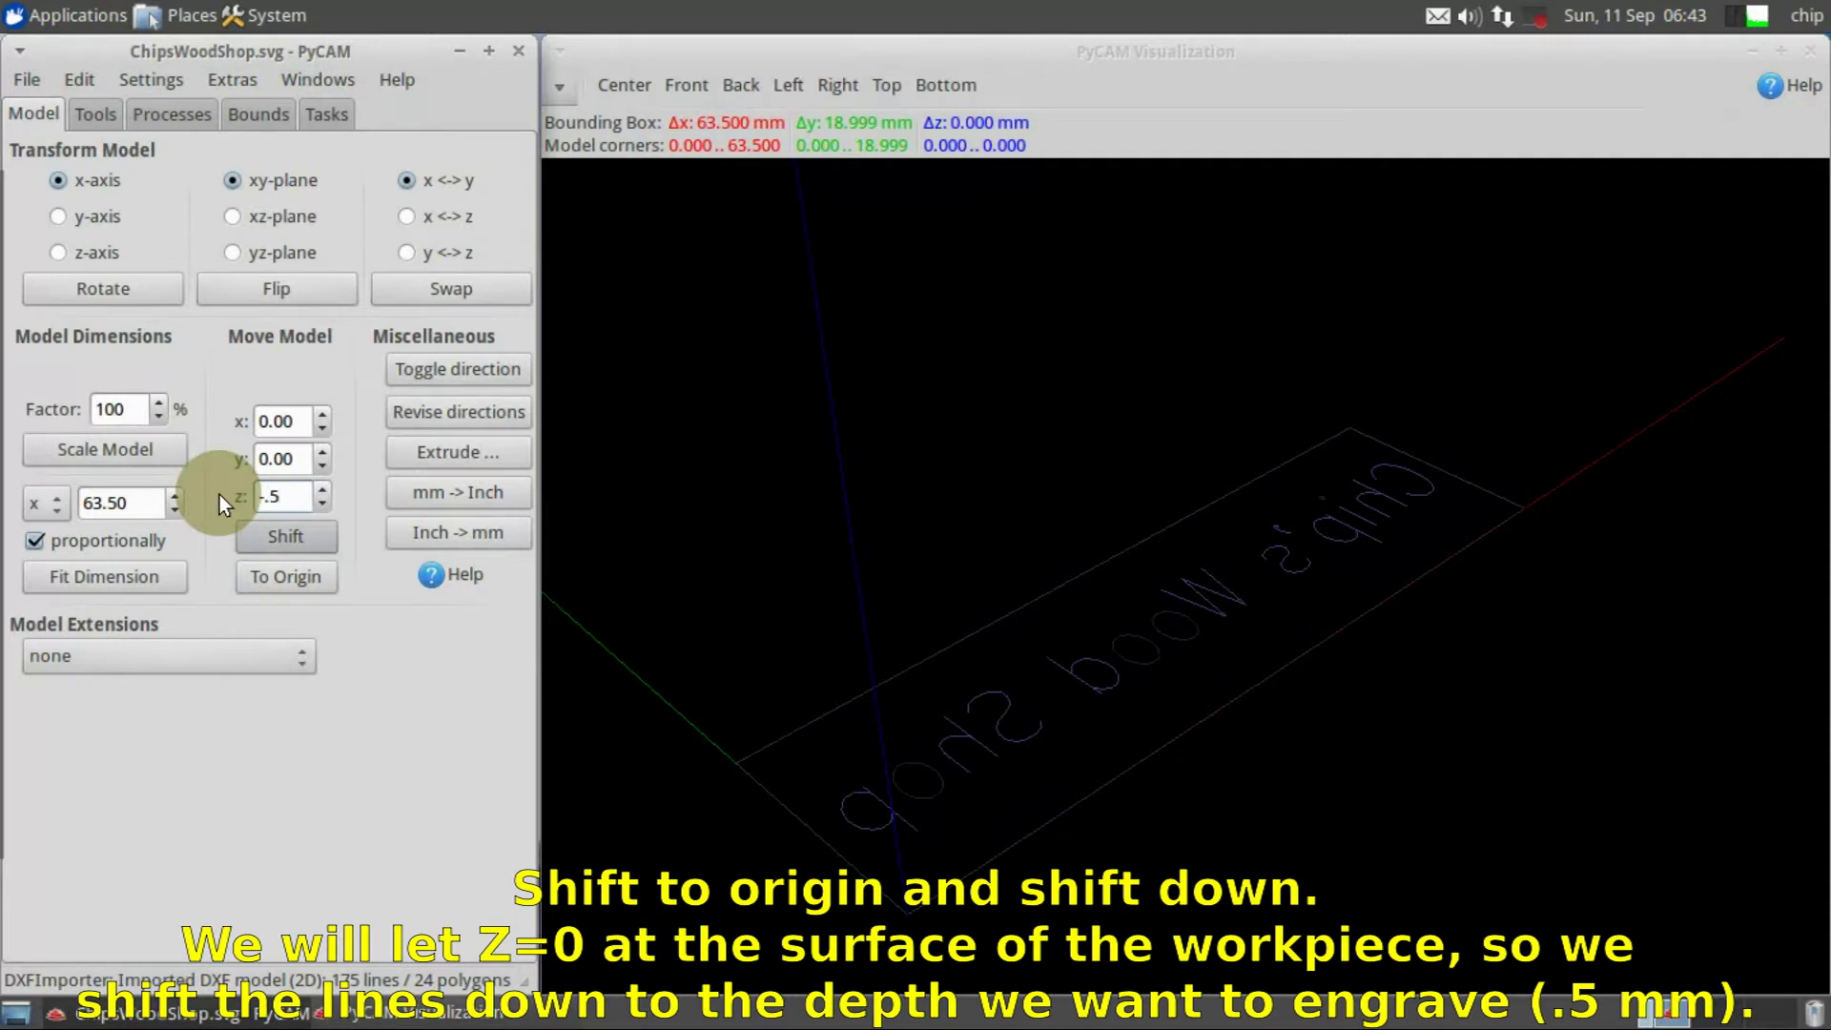
pyautogui.press('Tab')
pyautogui.click(311, 542)
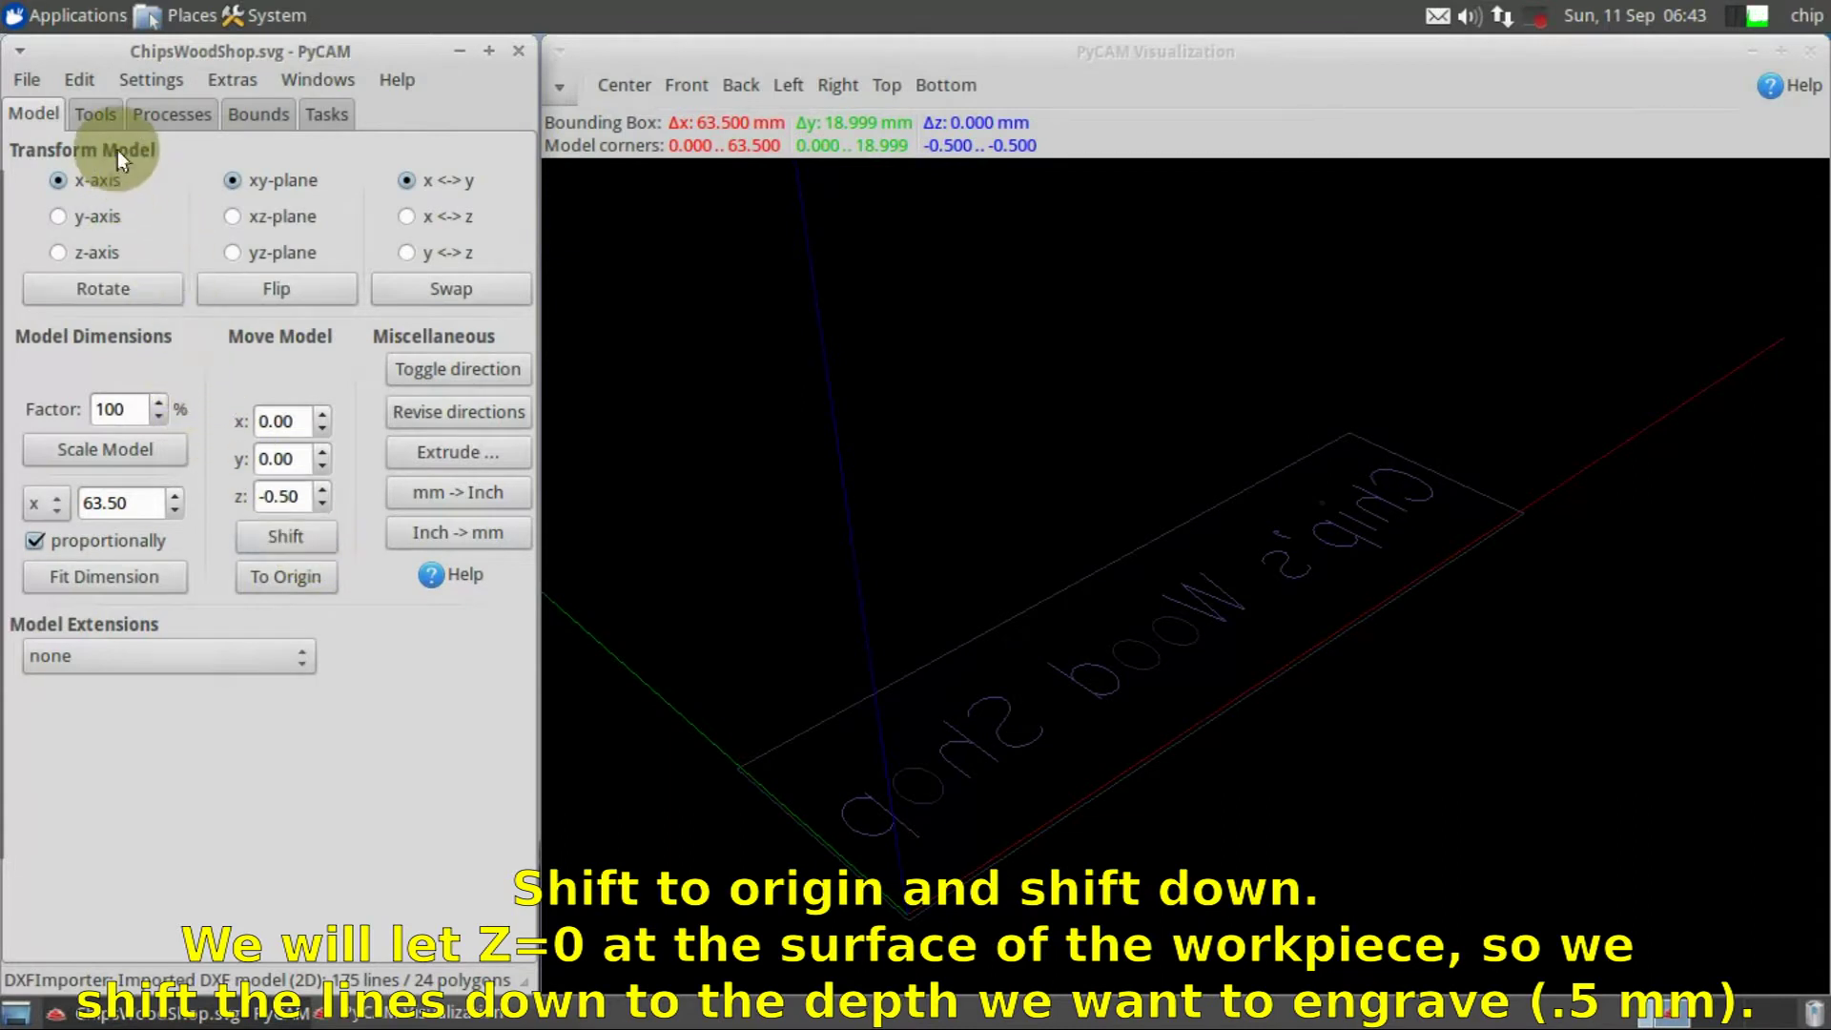
# Add a new spherical cutter named Ballpoint and set its feedrate to 250 mm/minute.
pyautogui.click(99, 117)
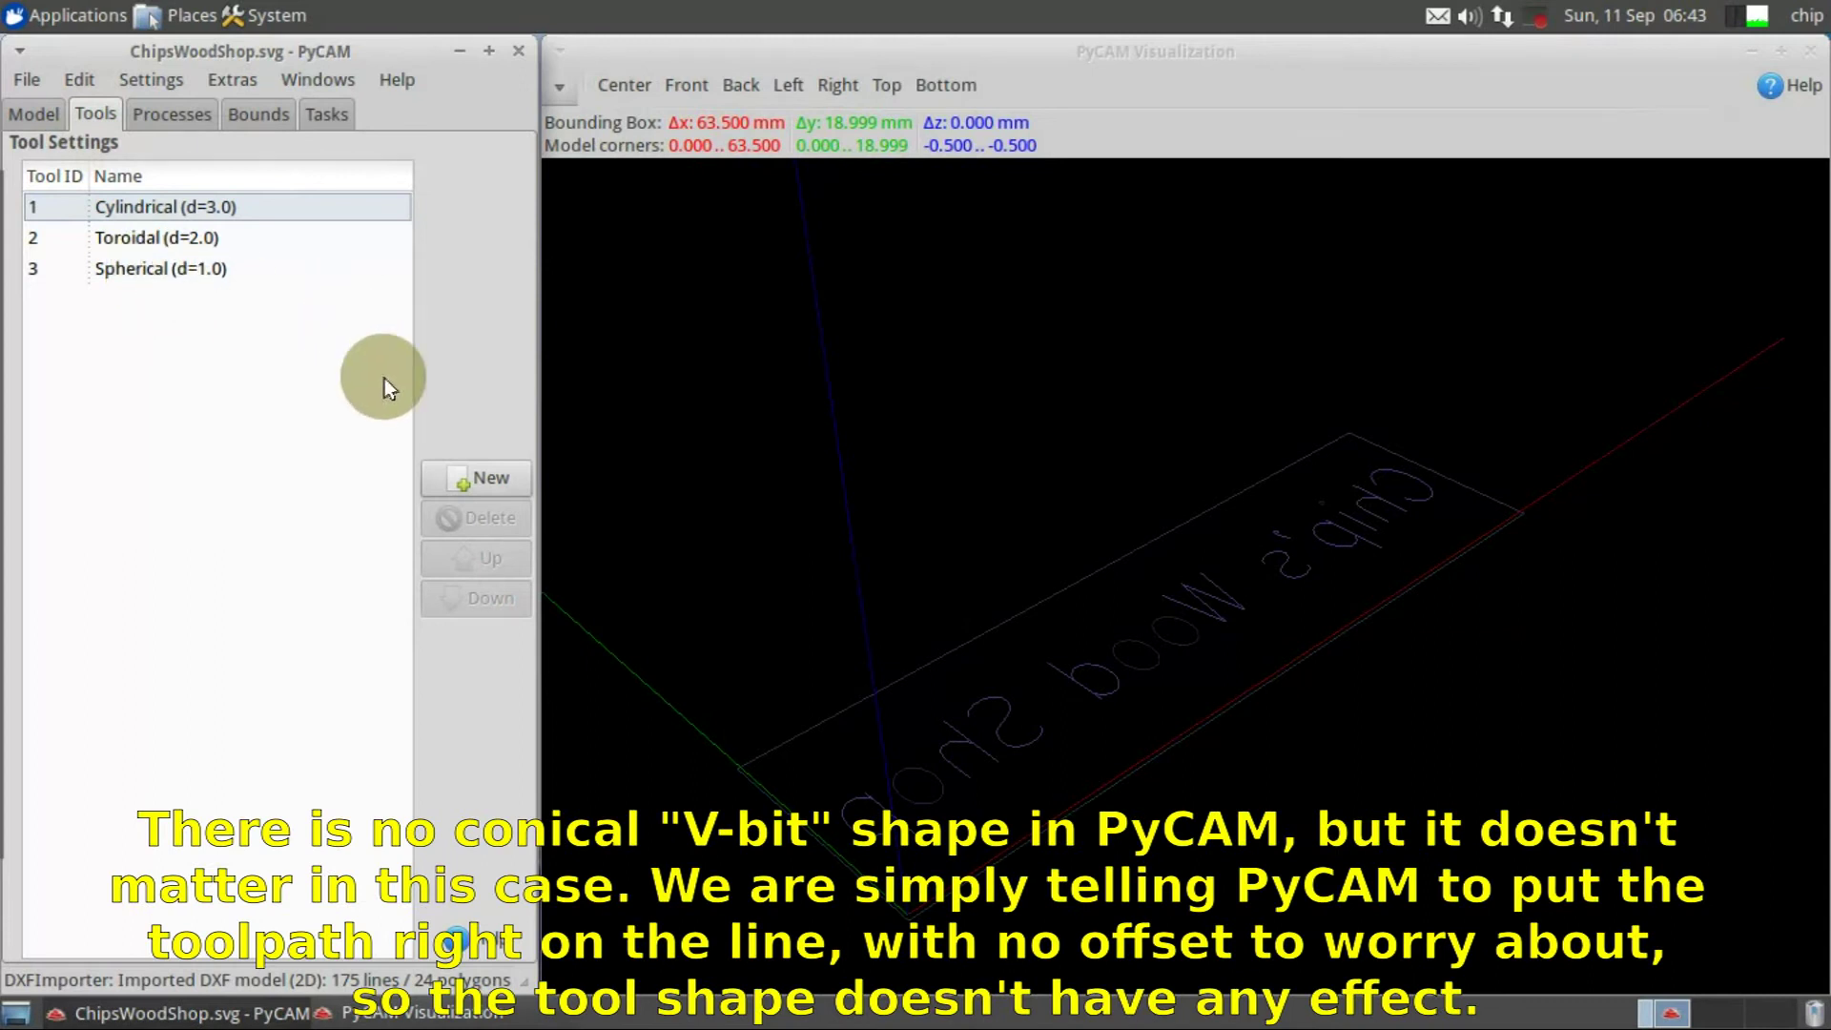
pyautogui.click(443, 477)
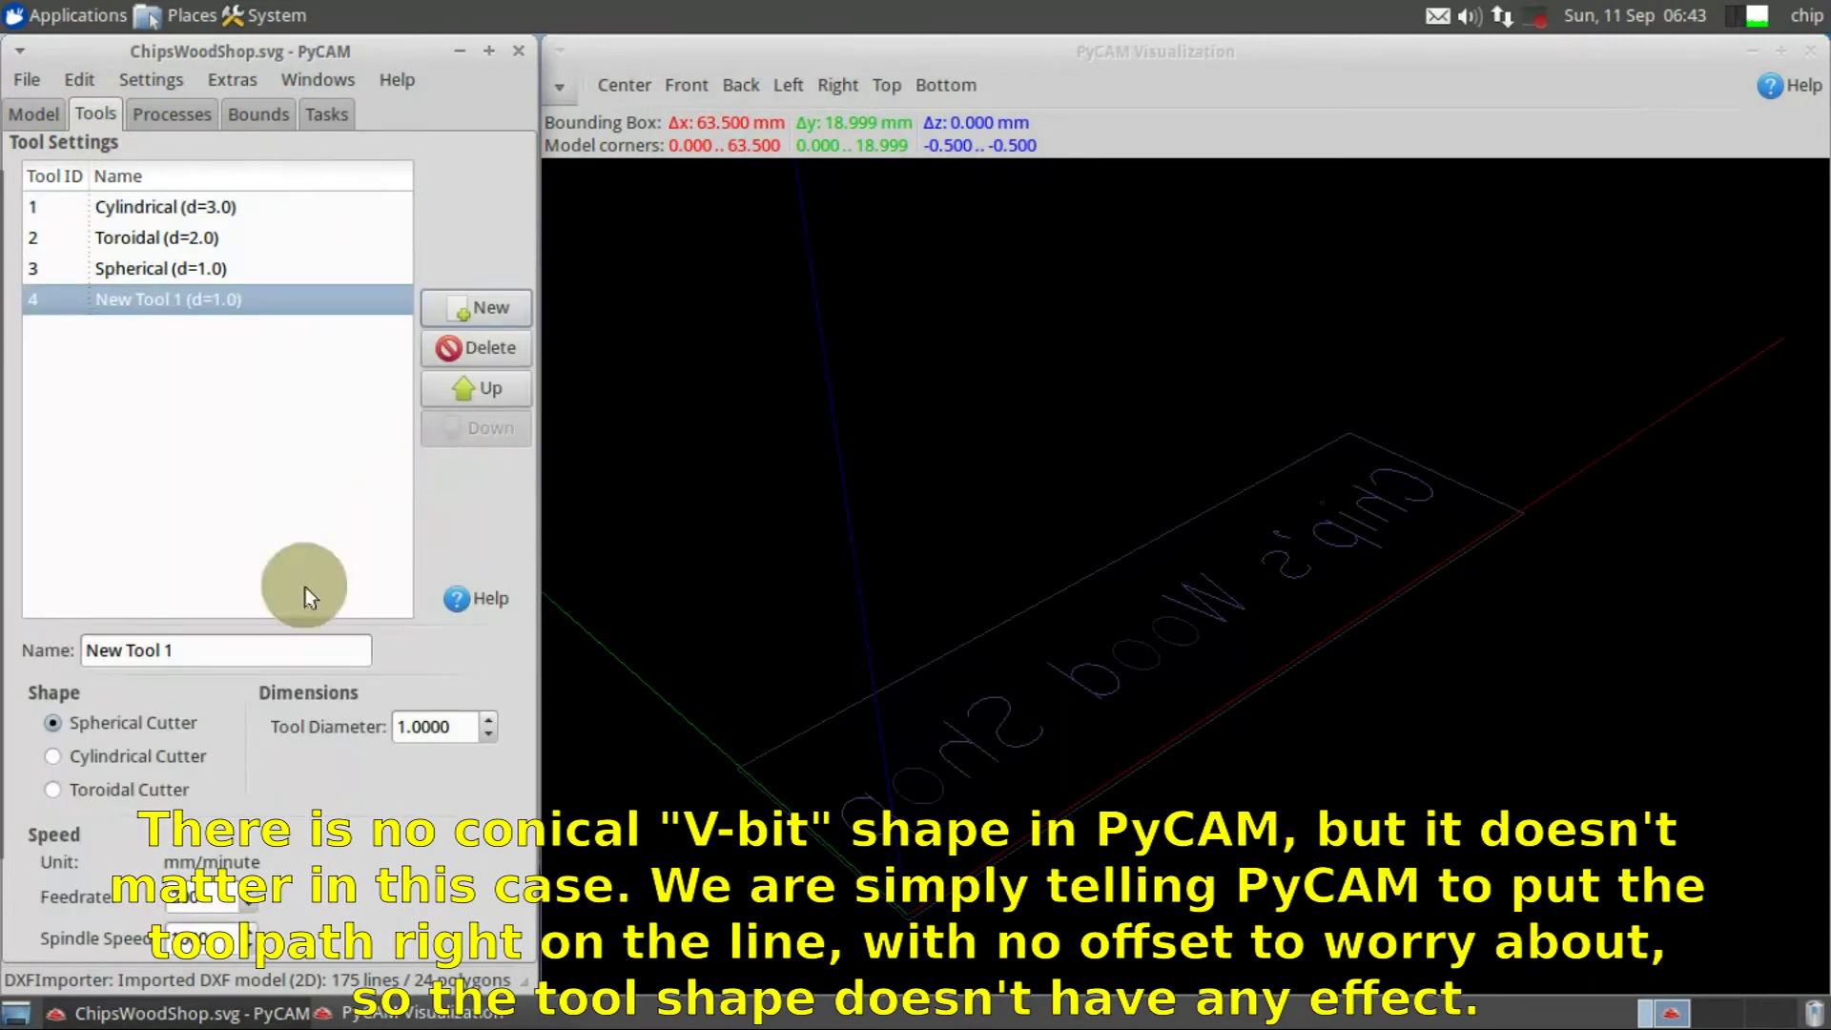
pyautogui.tripleClick(187, 653)
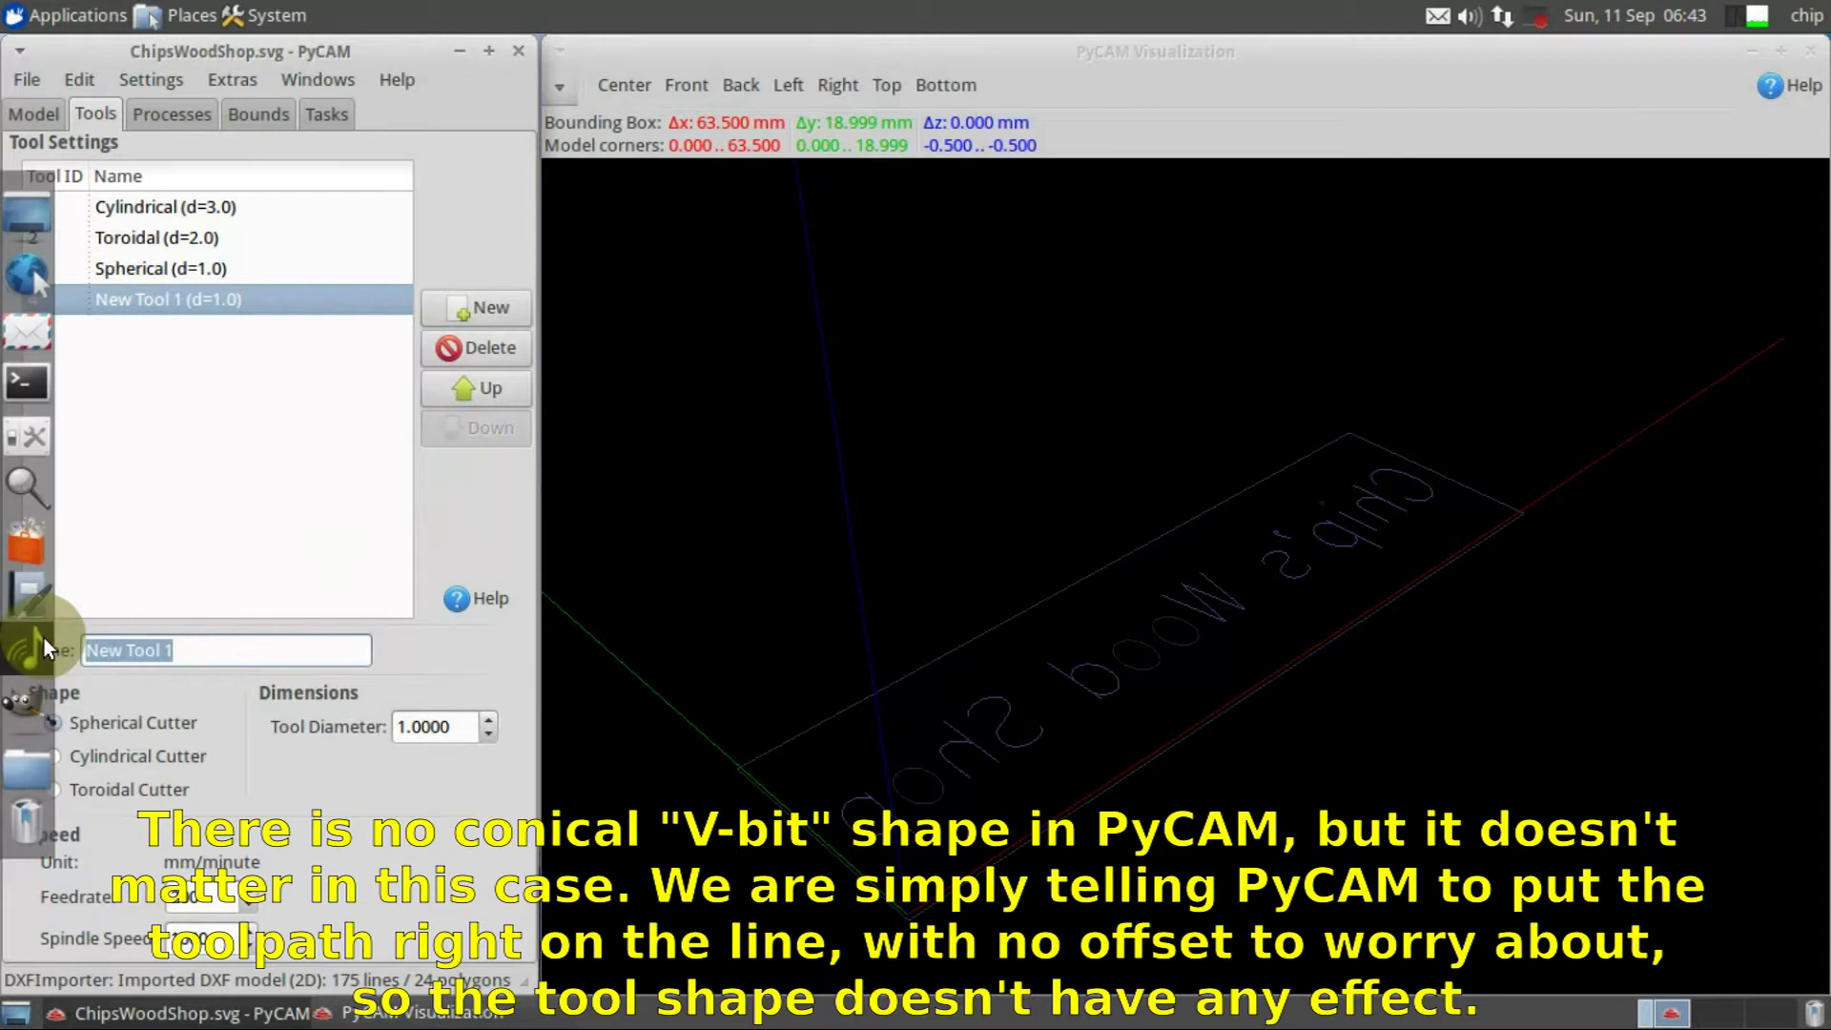
pyautogui.write('Ballpoint')
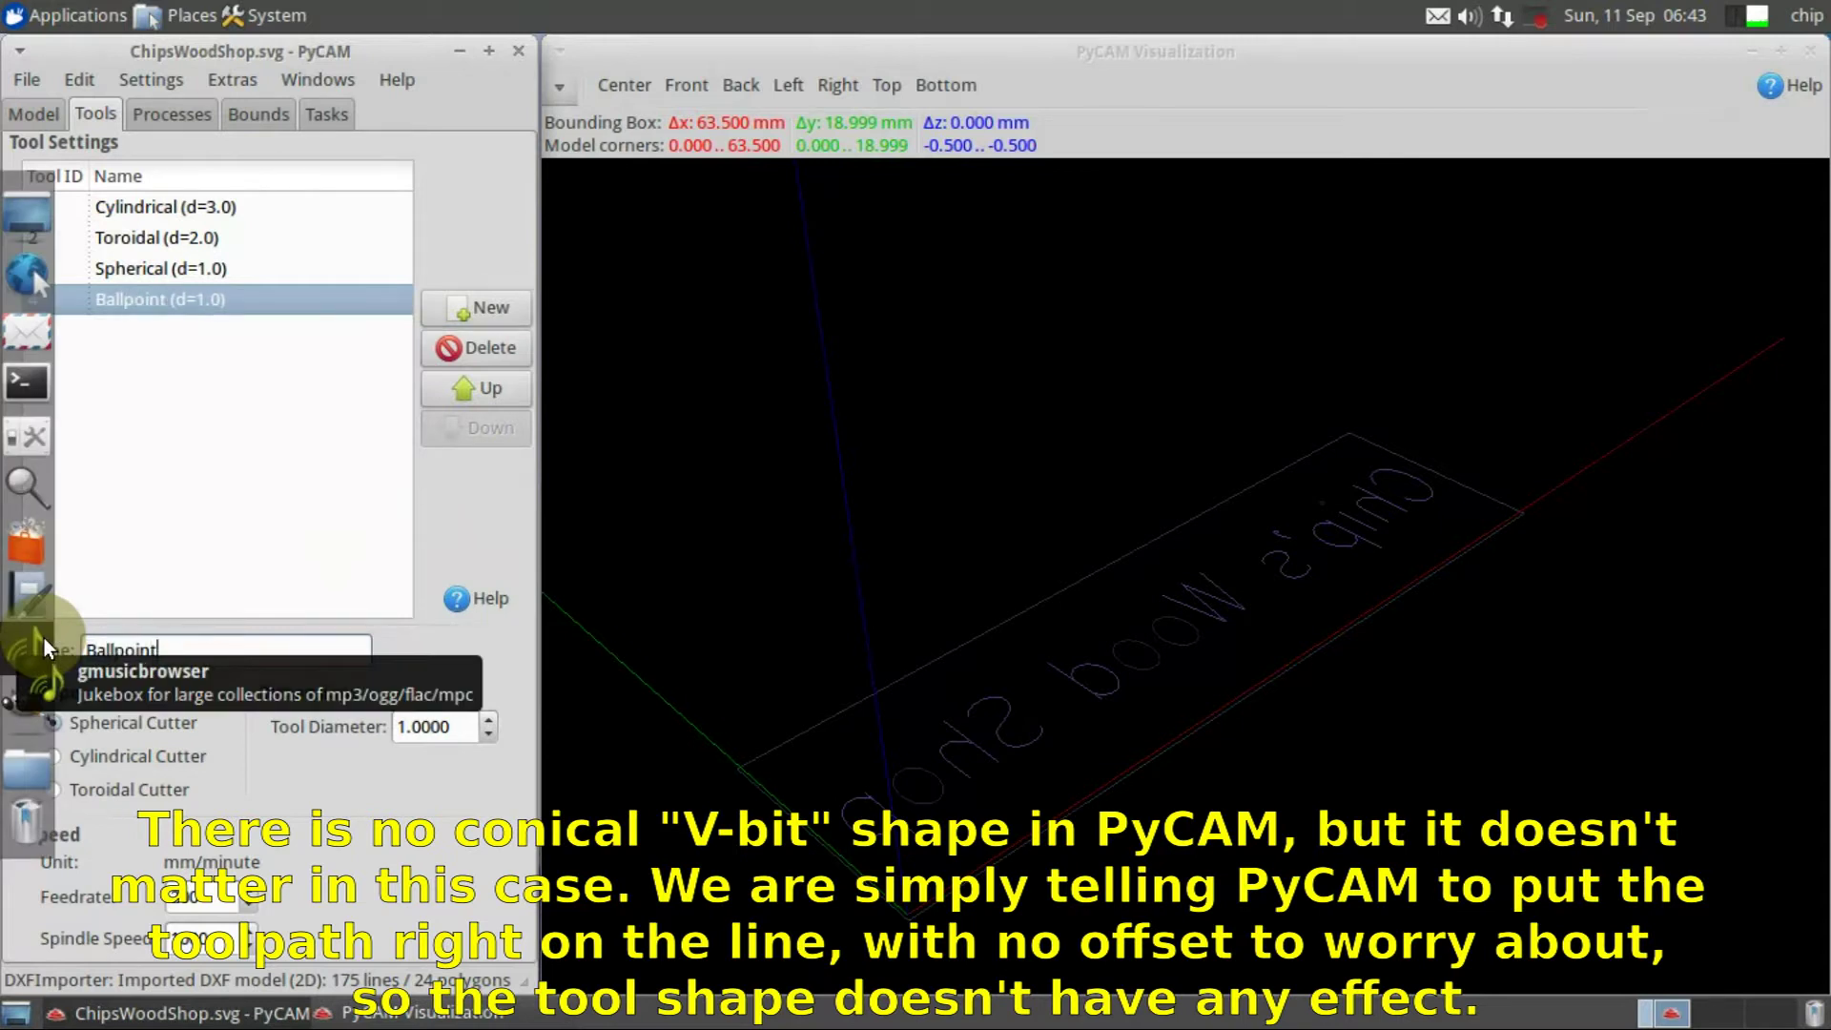
pyautogui.press('Tab')
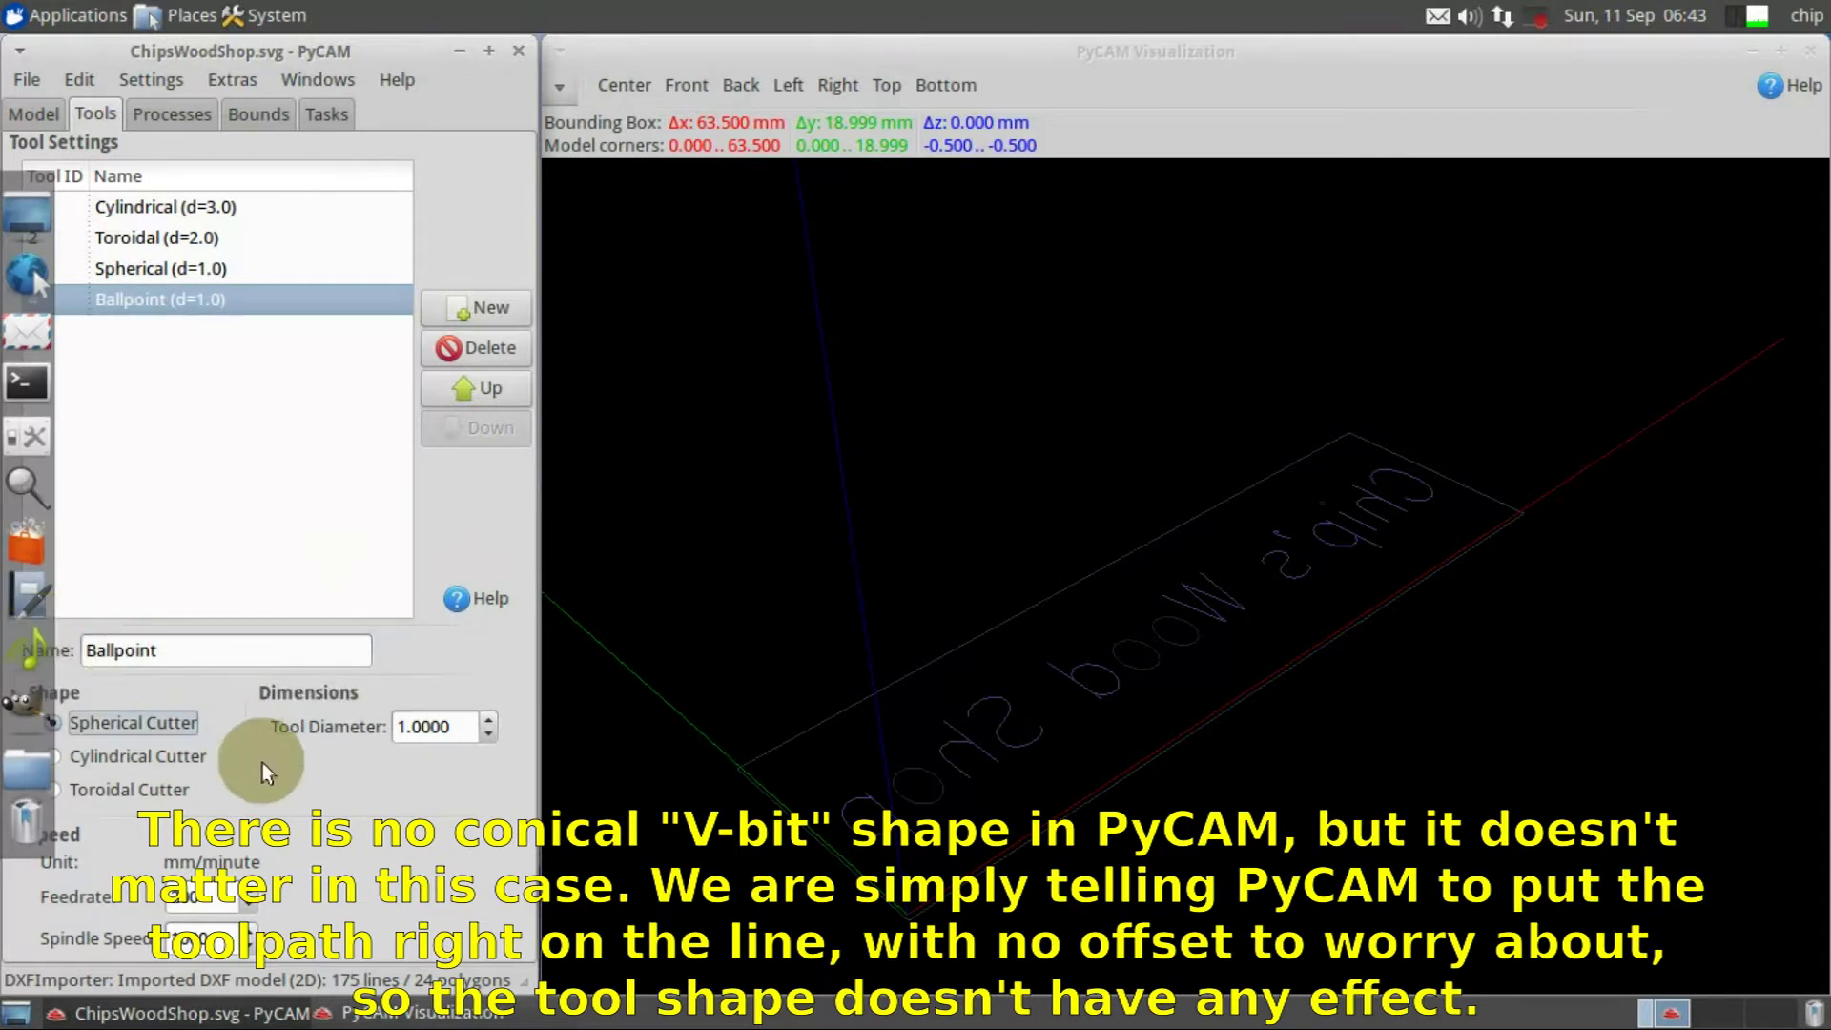
pyautogui.click(439, 733)
pyautogui.click(211, 903)
pyautogui.write('250')
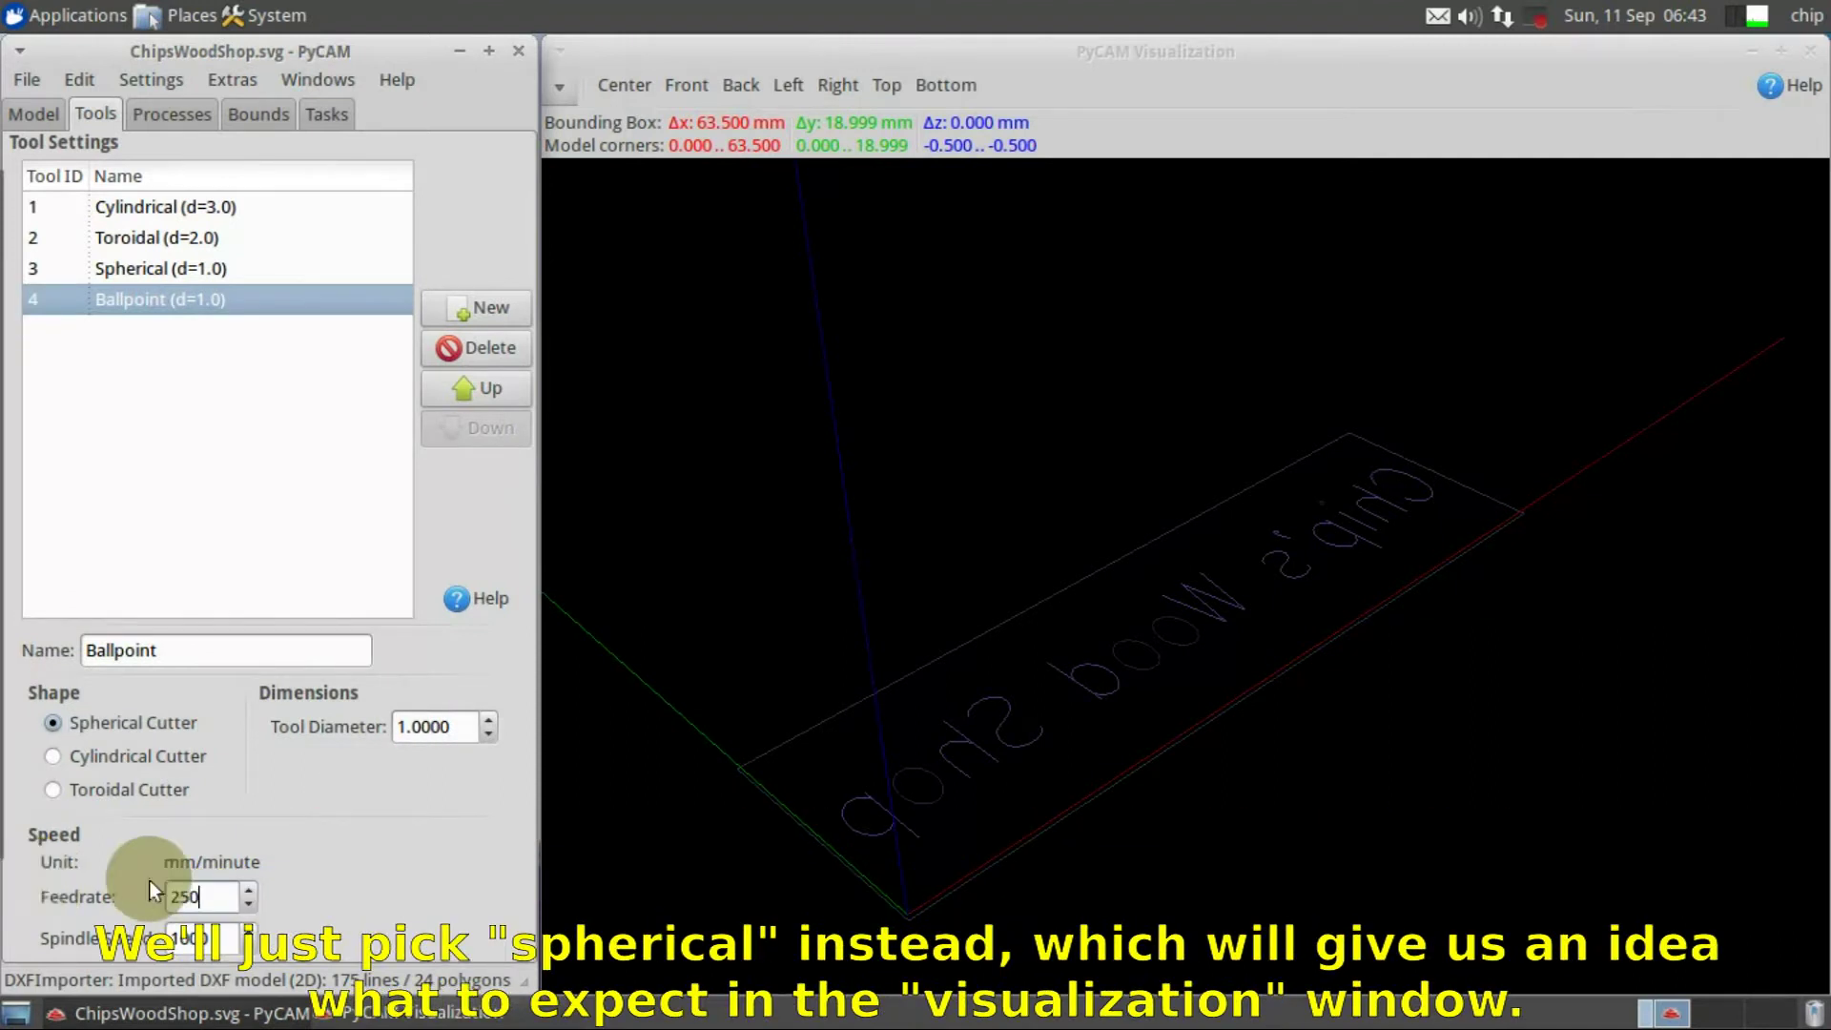
pyautogui.press('Tab')
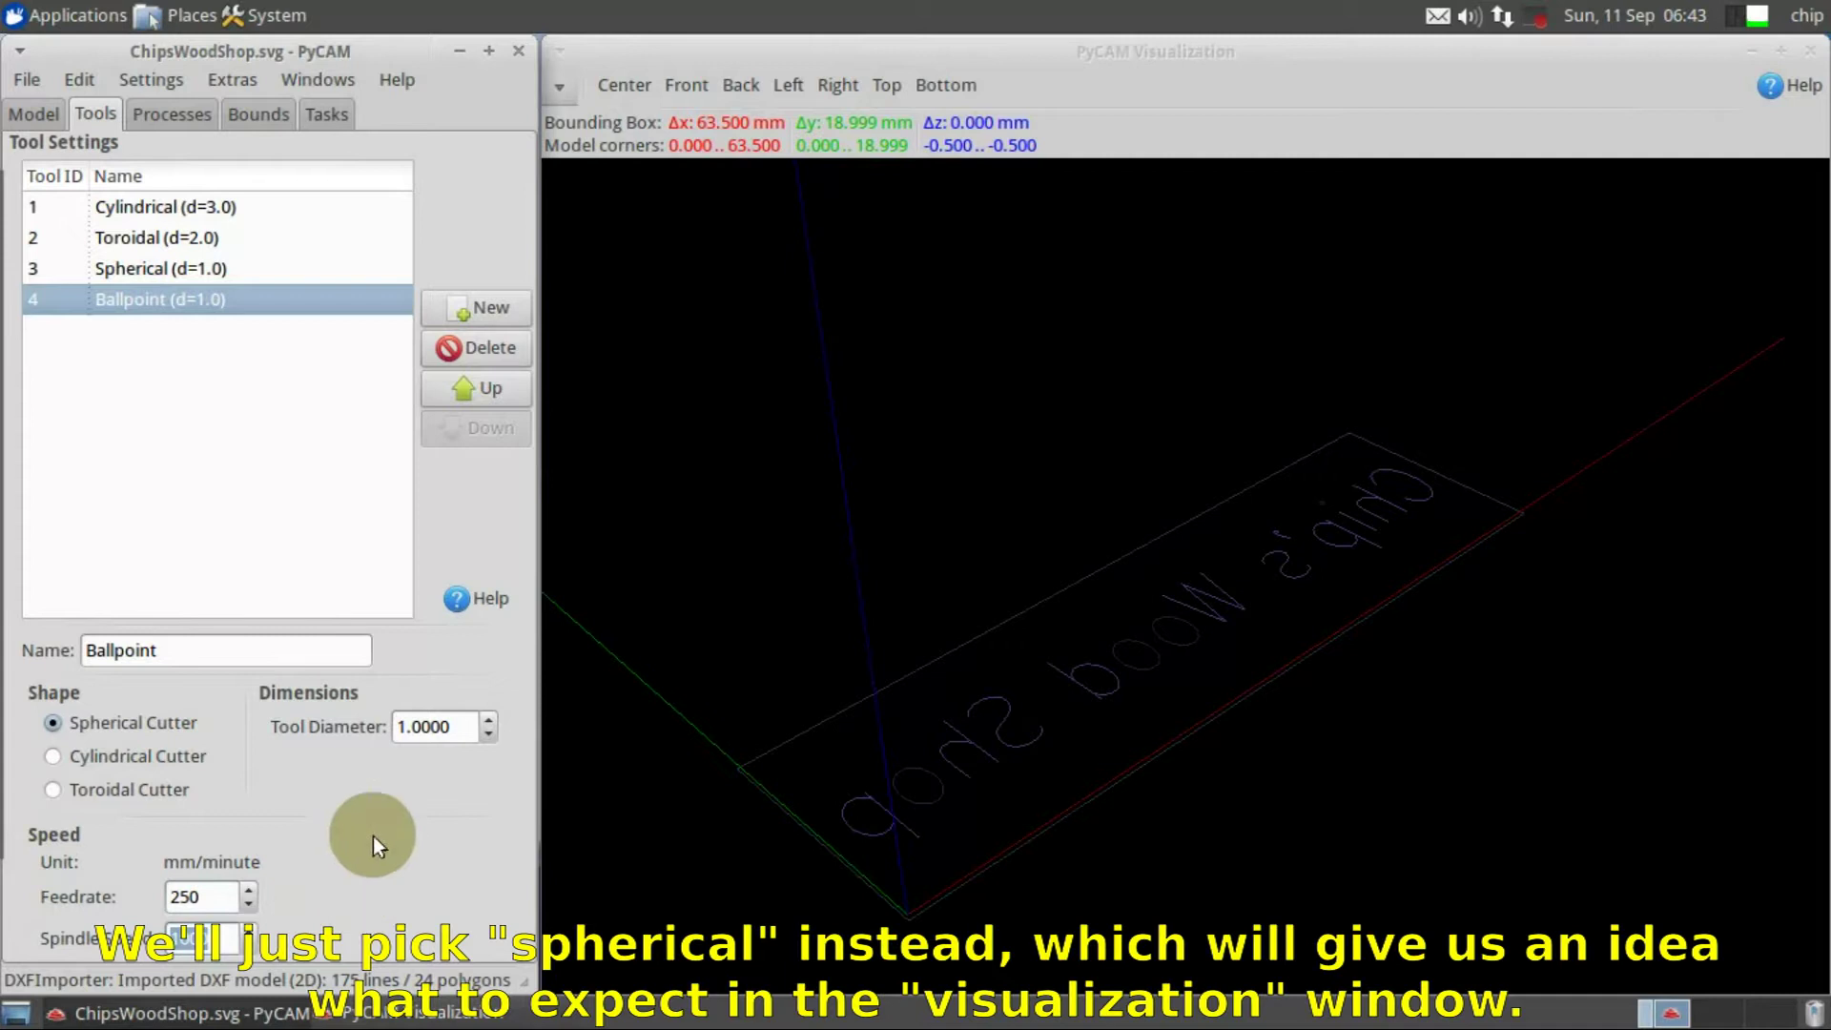
# Set the Gravure process's maximum step down to 0.5 and select the 10% margin processing bounds.
pyautogui.click(178, 116)
pyautogui.click(78, 301)
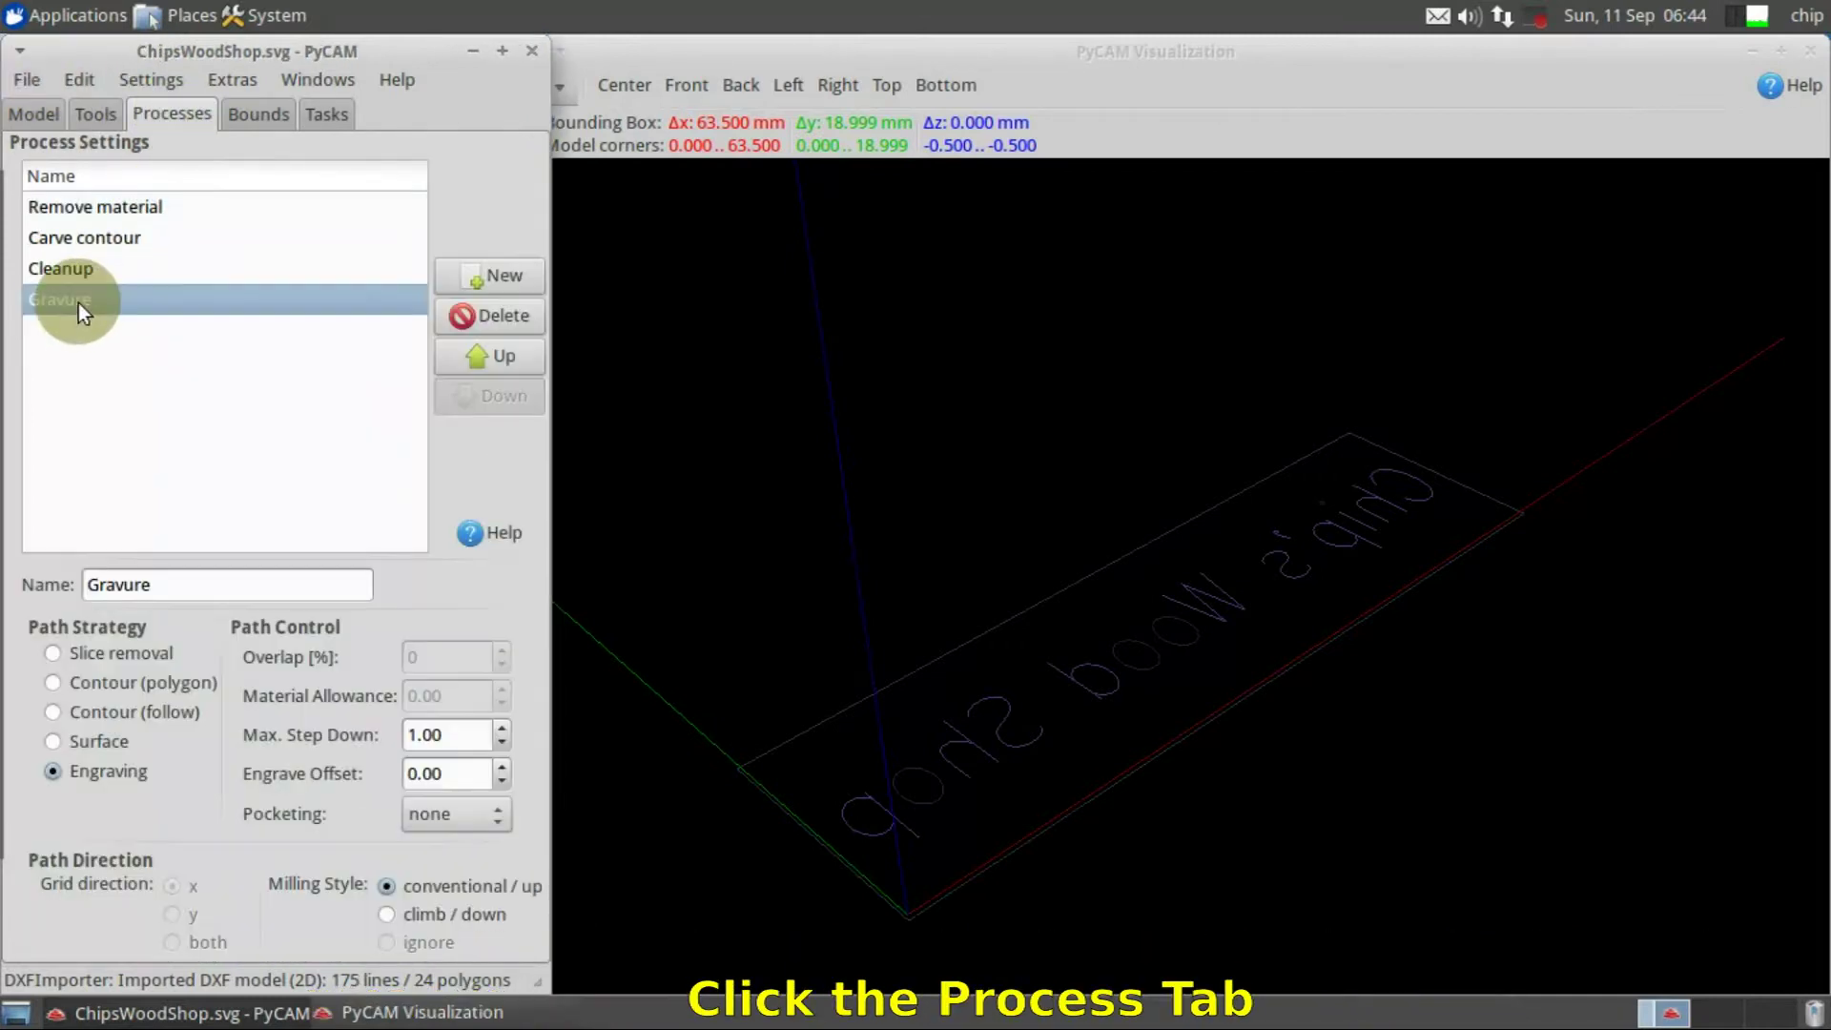
pyautogui.click(153, 477)
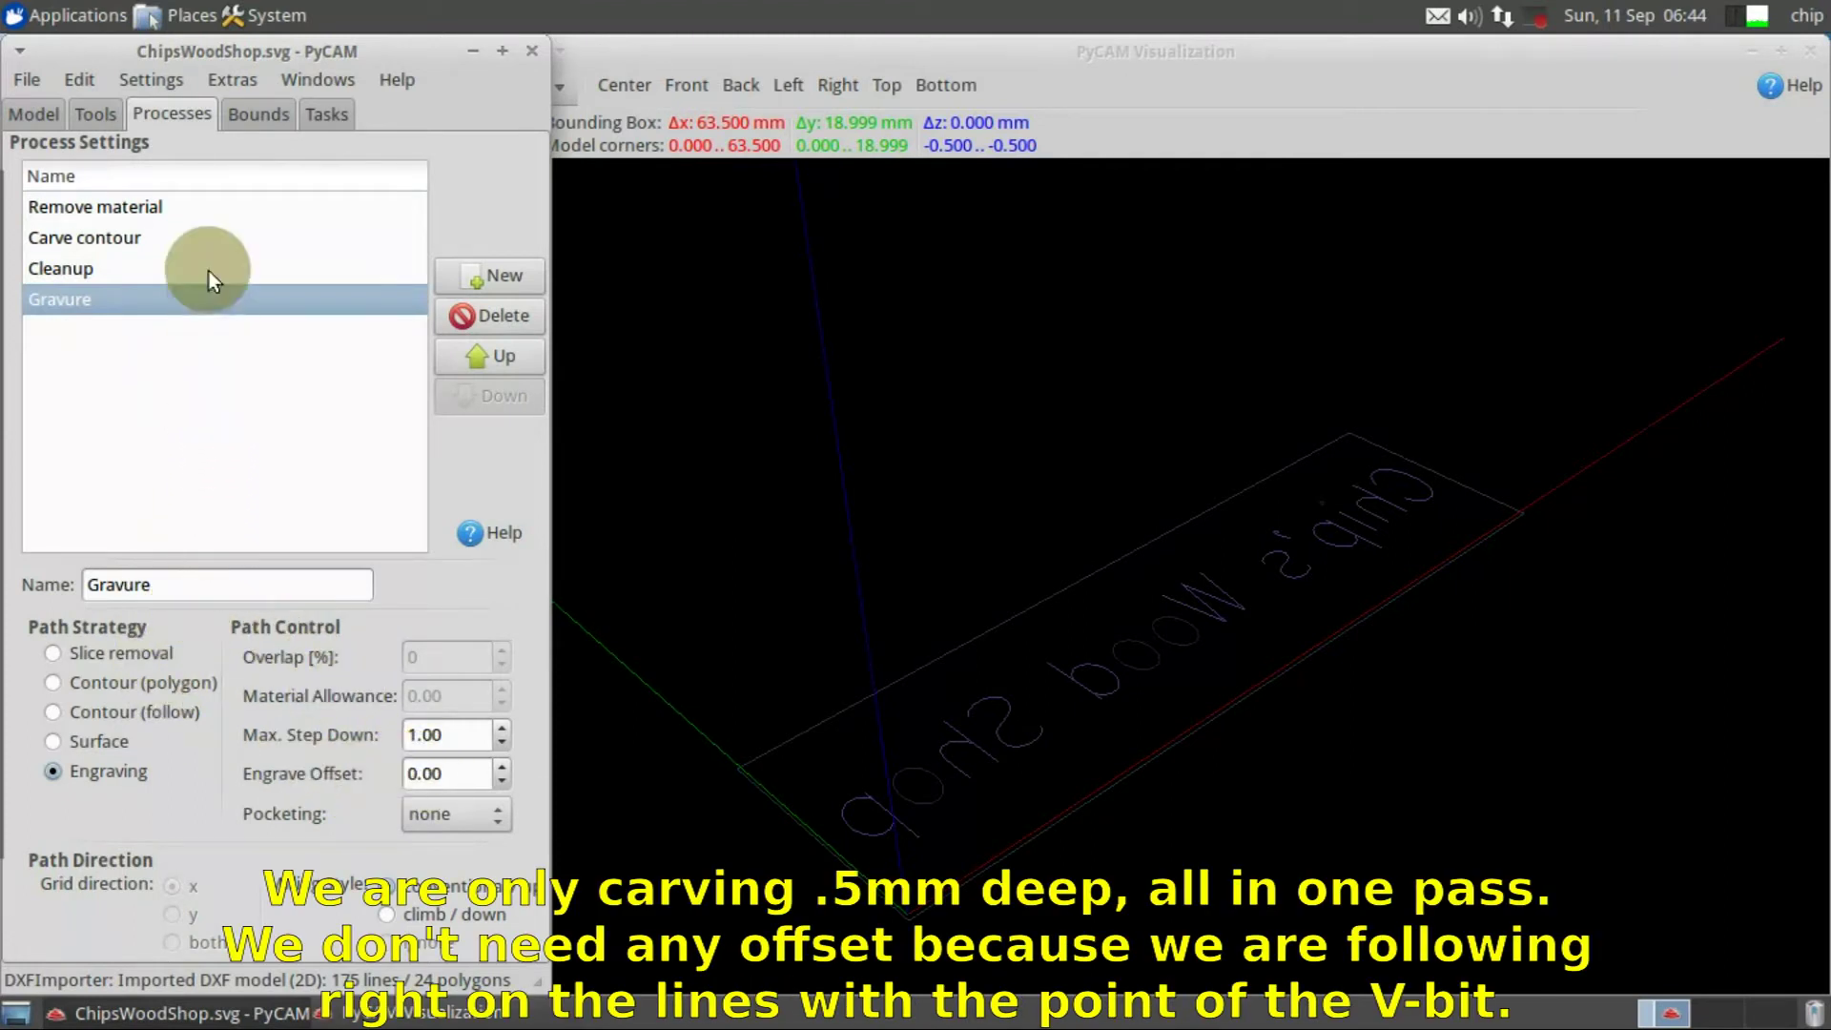
pyautogui.moveTo(483, 734); pyautogui.dragTo(315, 737)
pyautogui.write('0.5')
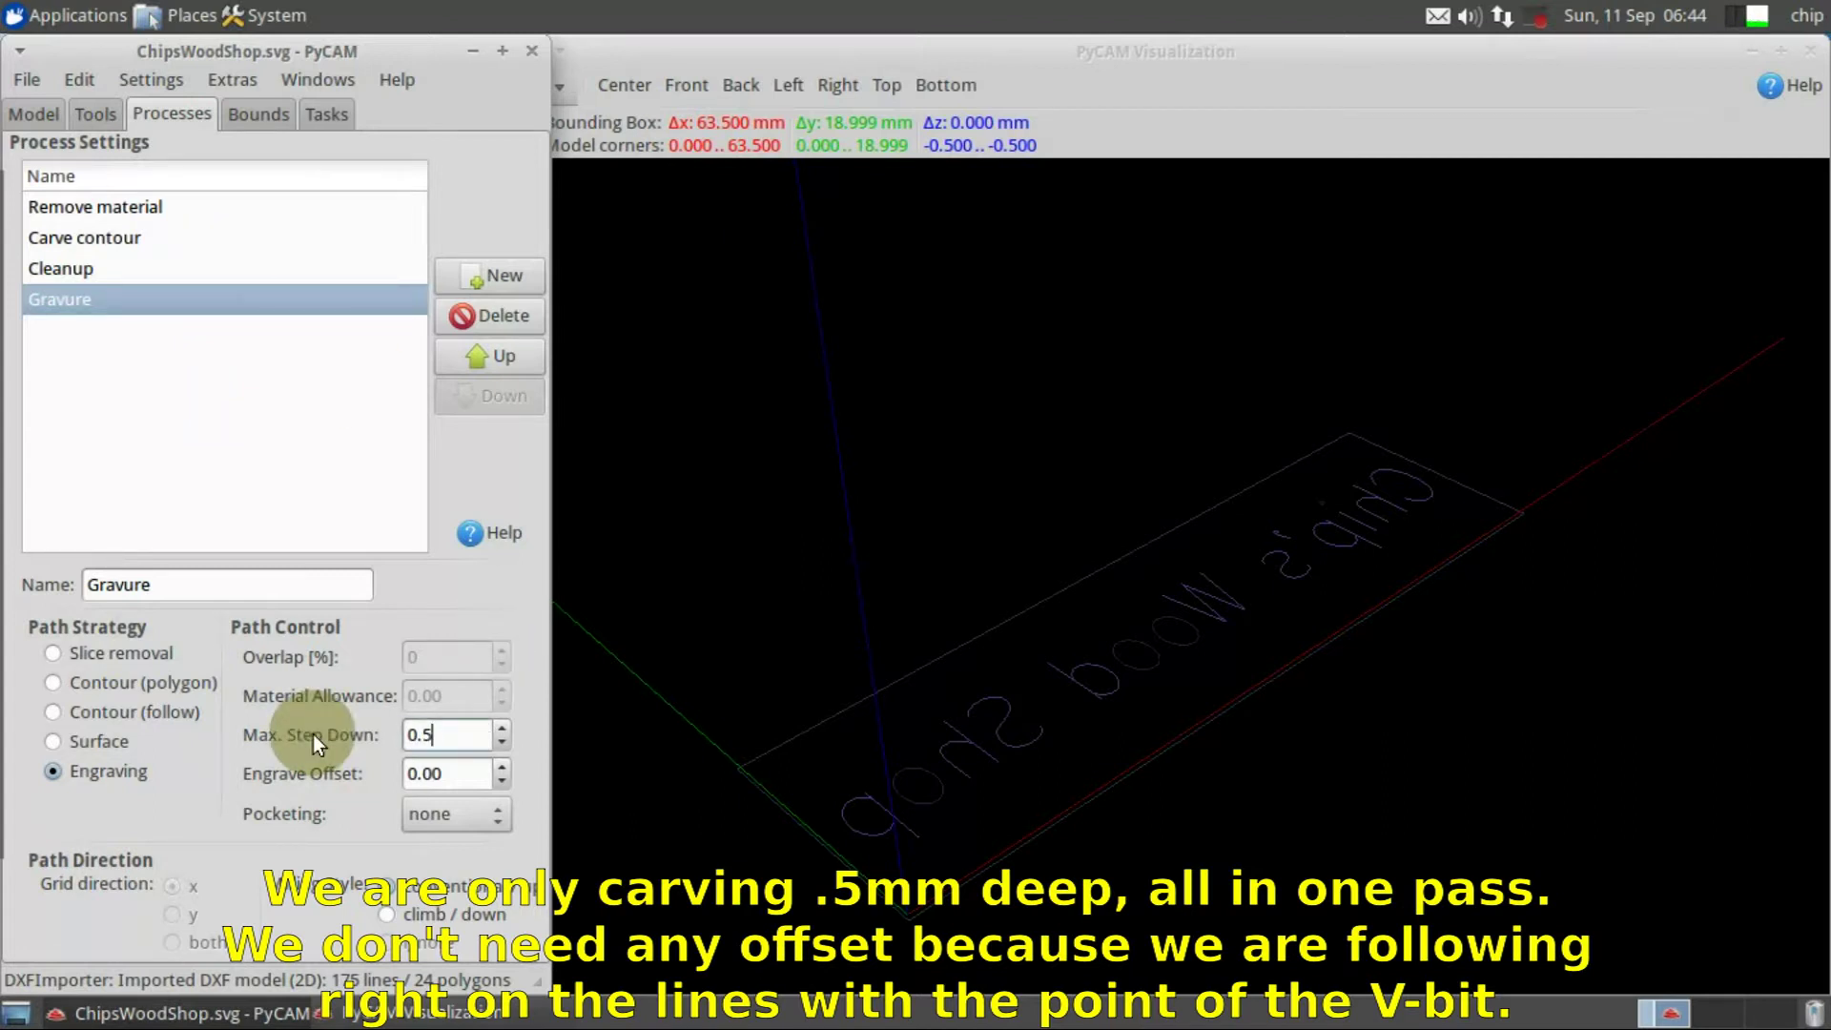
pyautogui.press('Tab')
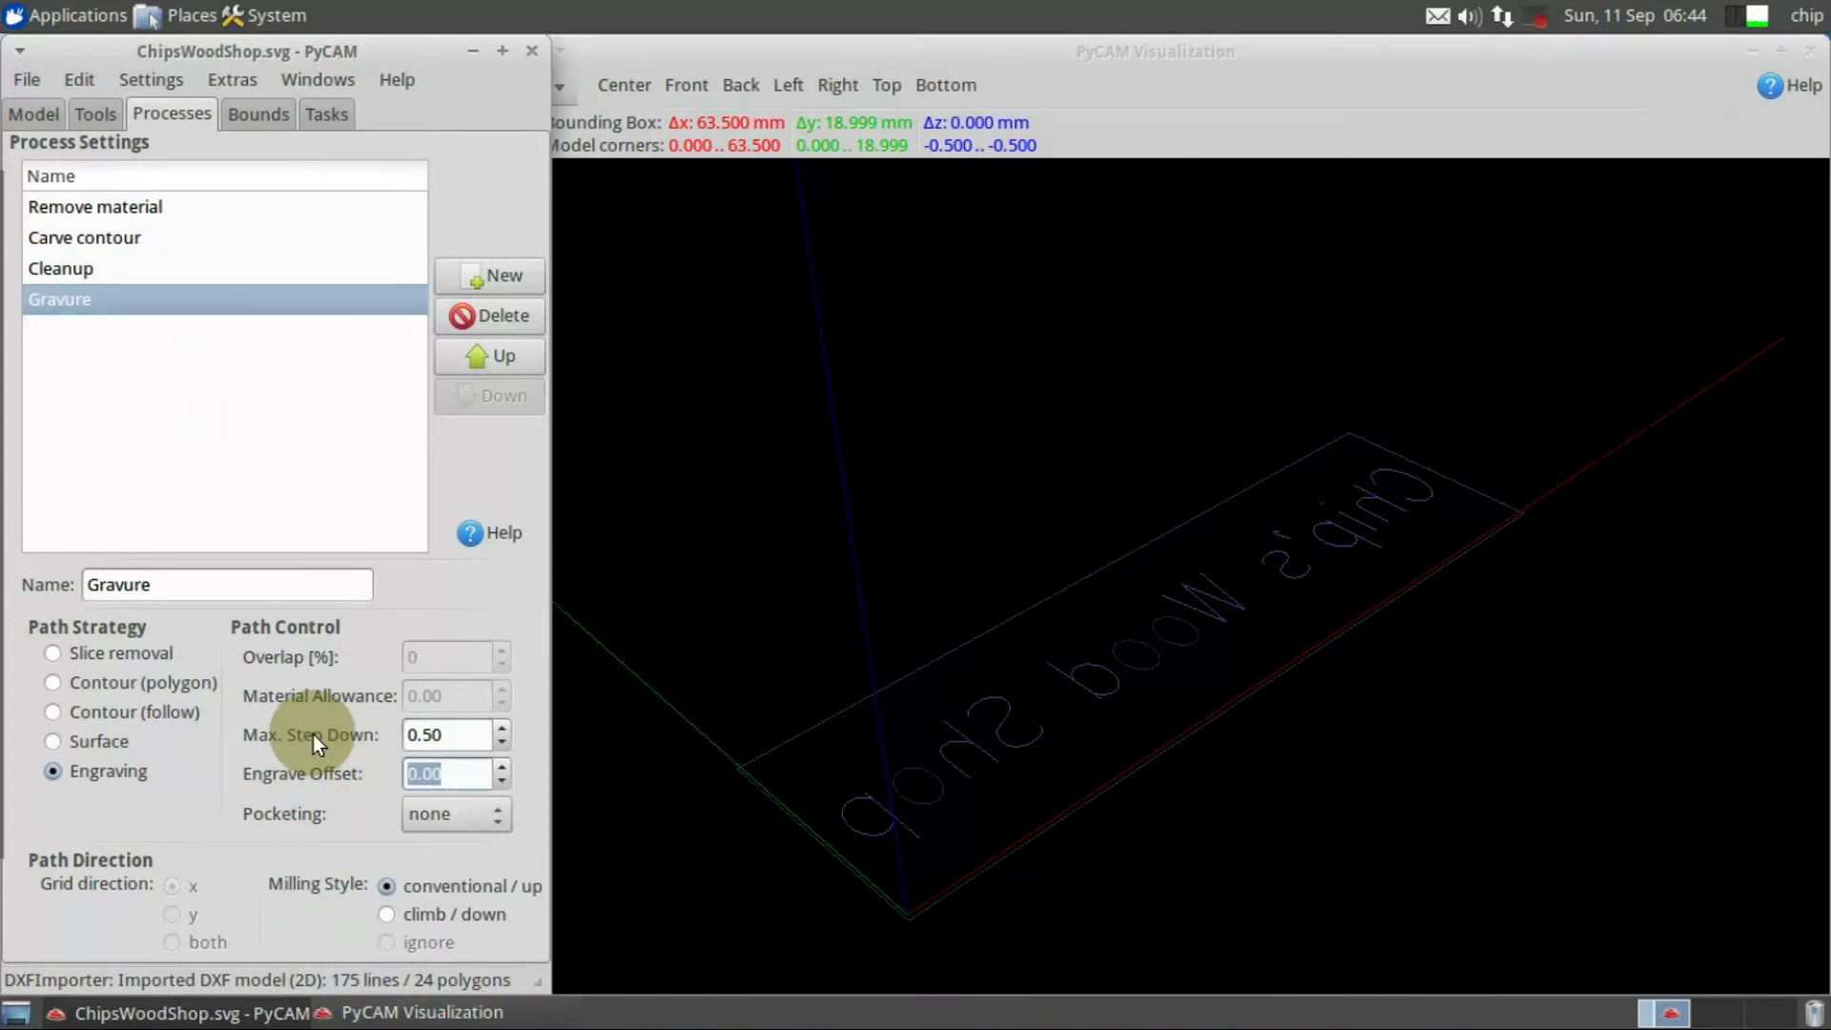
pyautogui.click(259, 118)
pyautogui.click(136, 238)
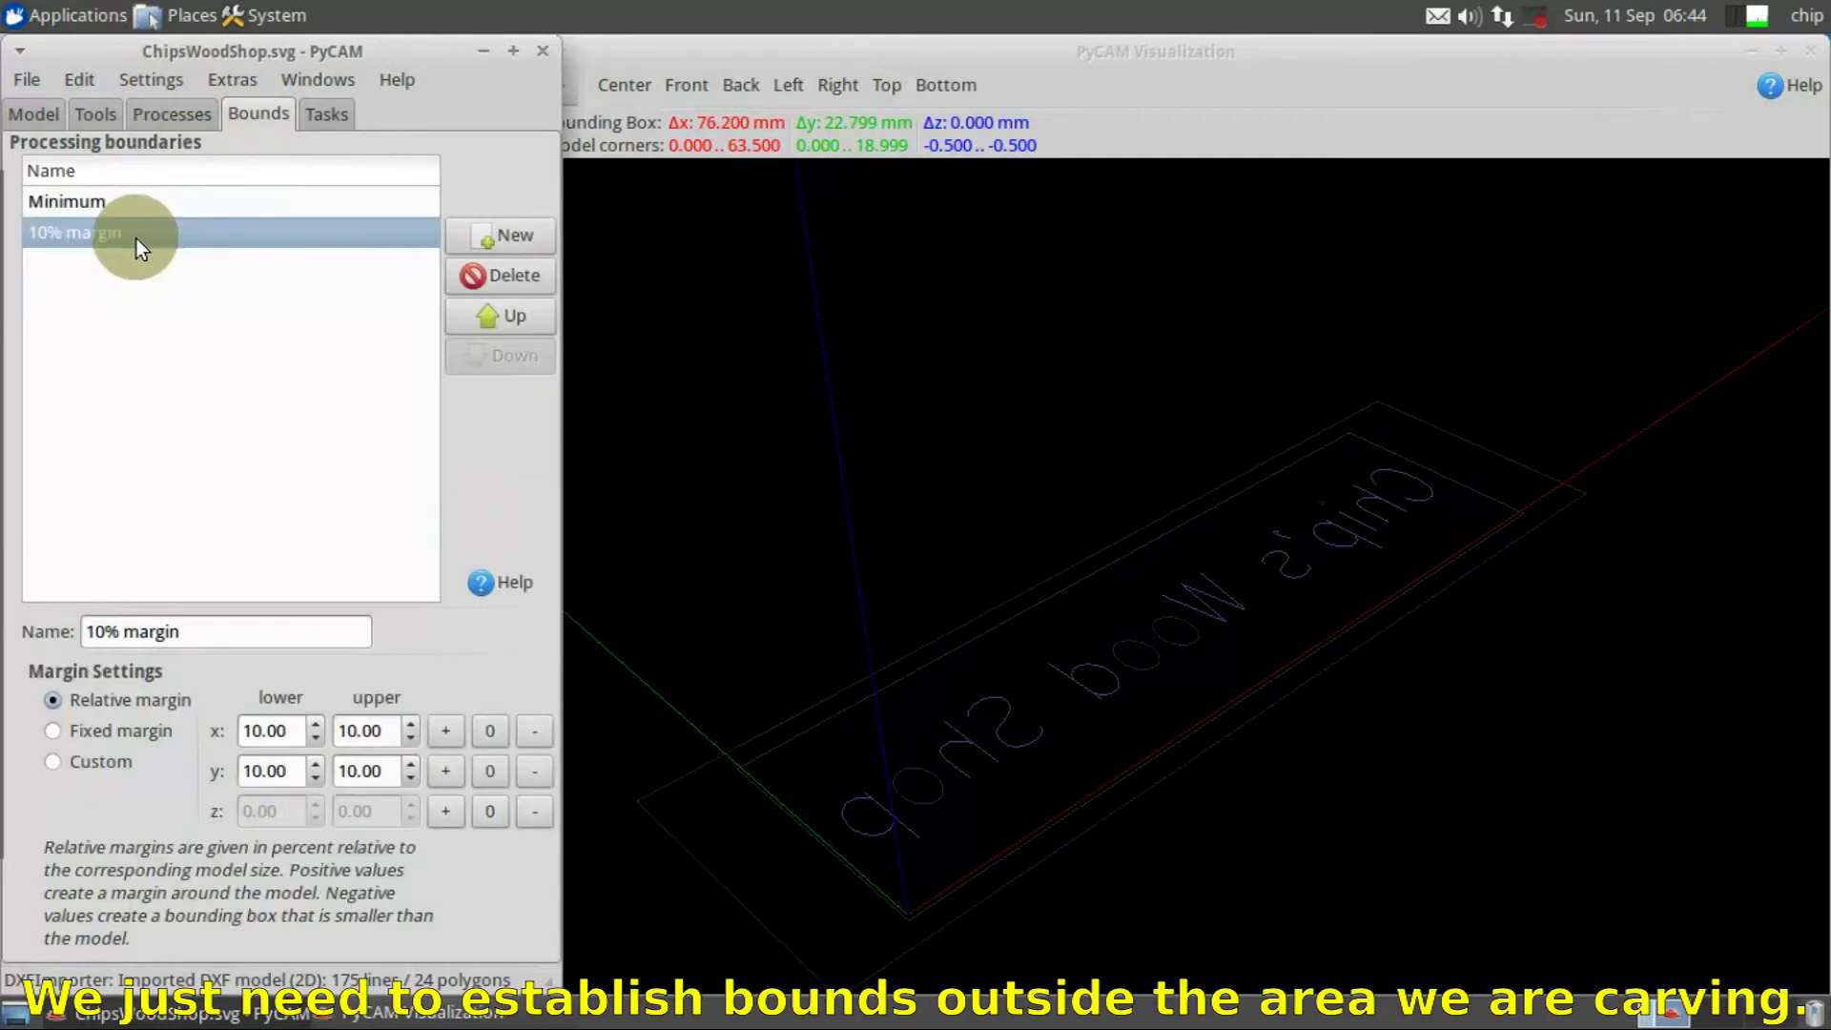
# Disable the Rough, Semi-finish and Finish tasks and enable only the Gravure task.
pyautogui.click(342, 118)
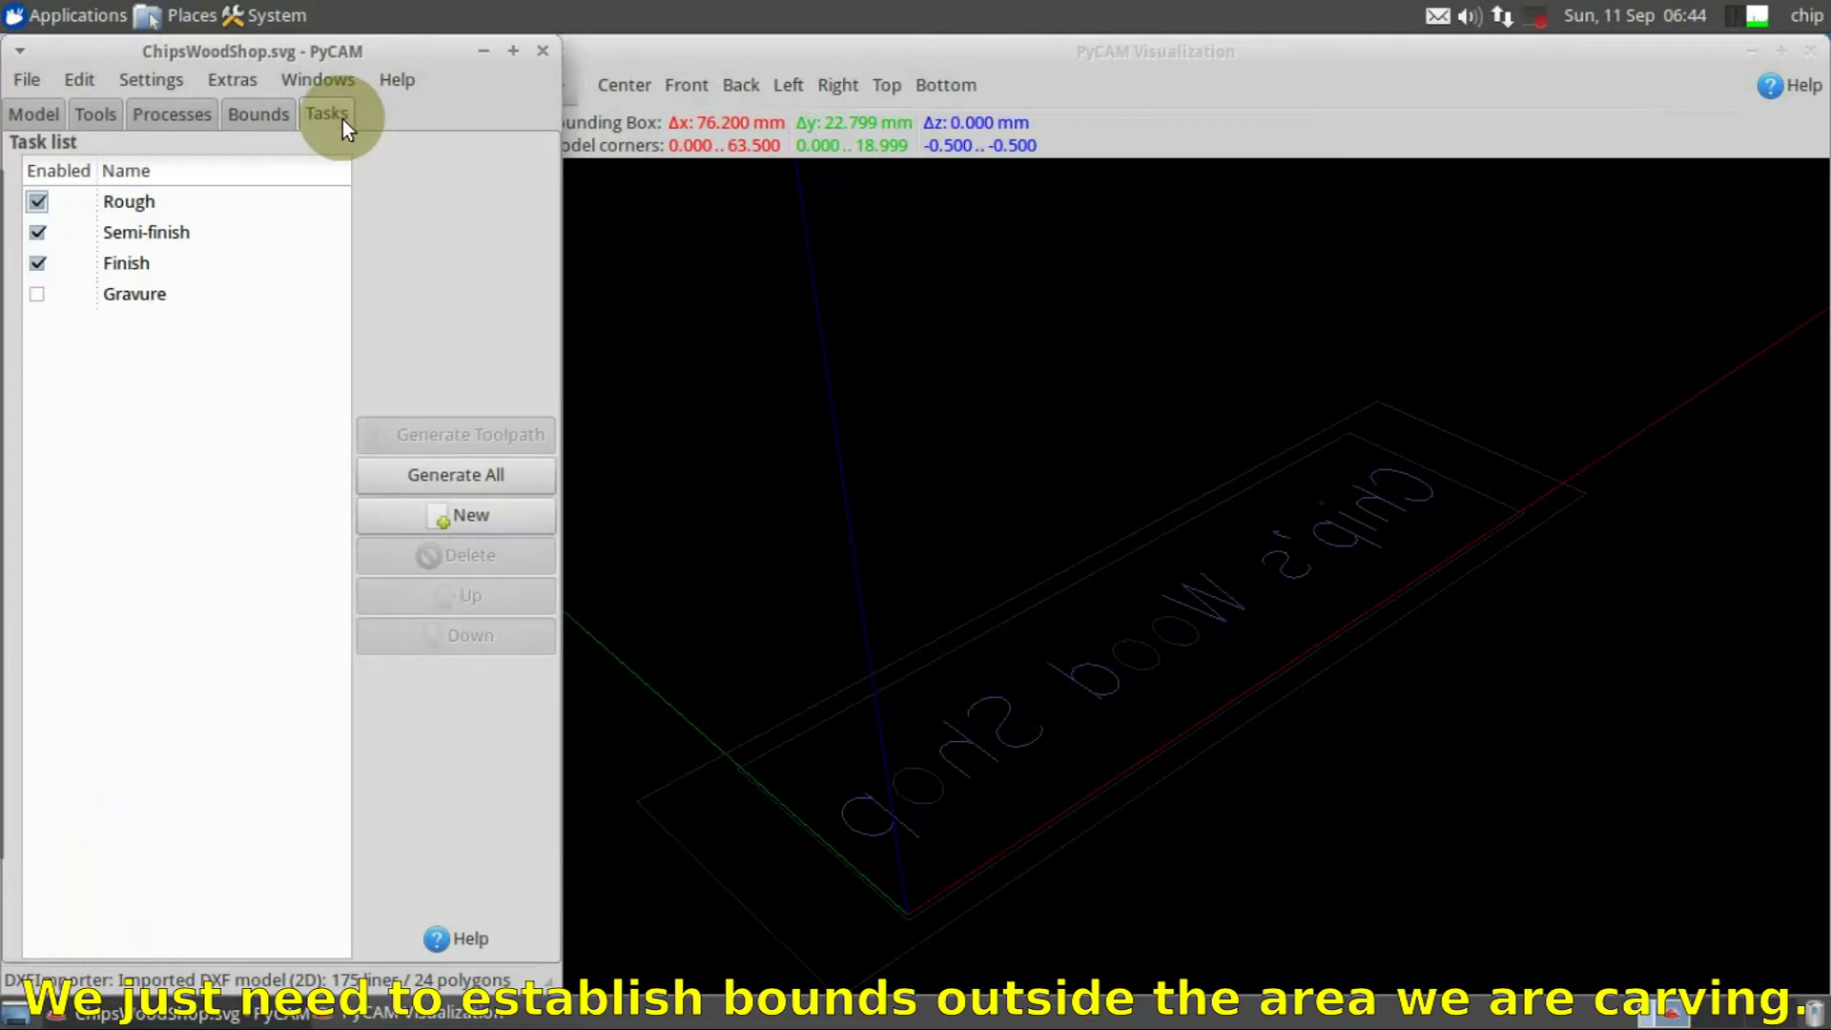
pyautogui.click(49, 200)
pyautogui.click(44, 231)
pyautogui.click(44, 260)
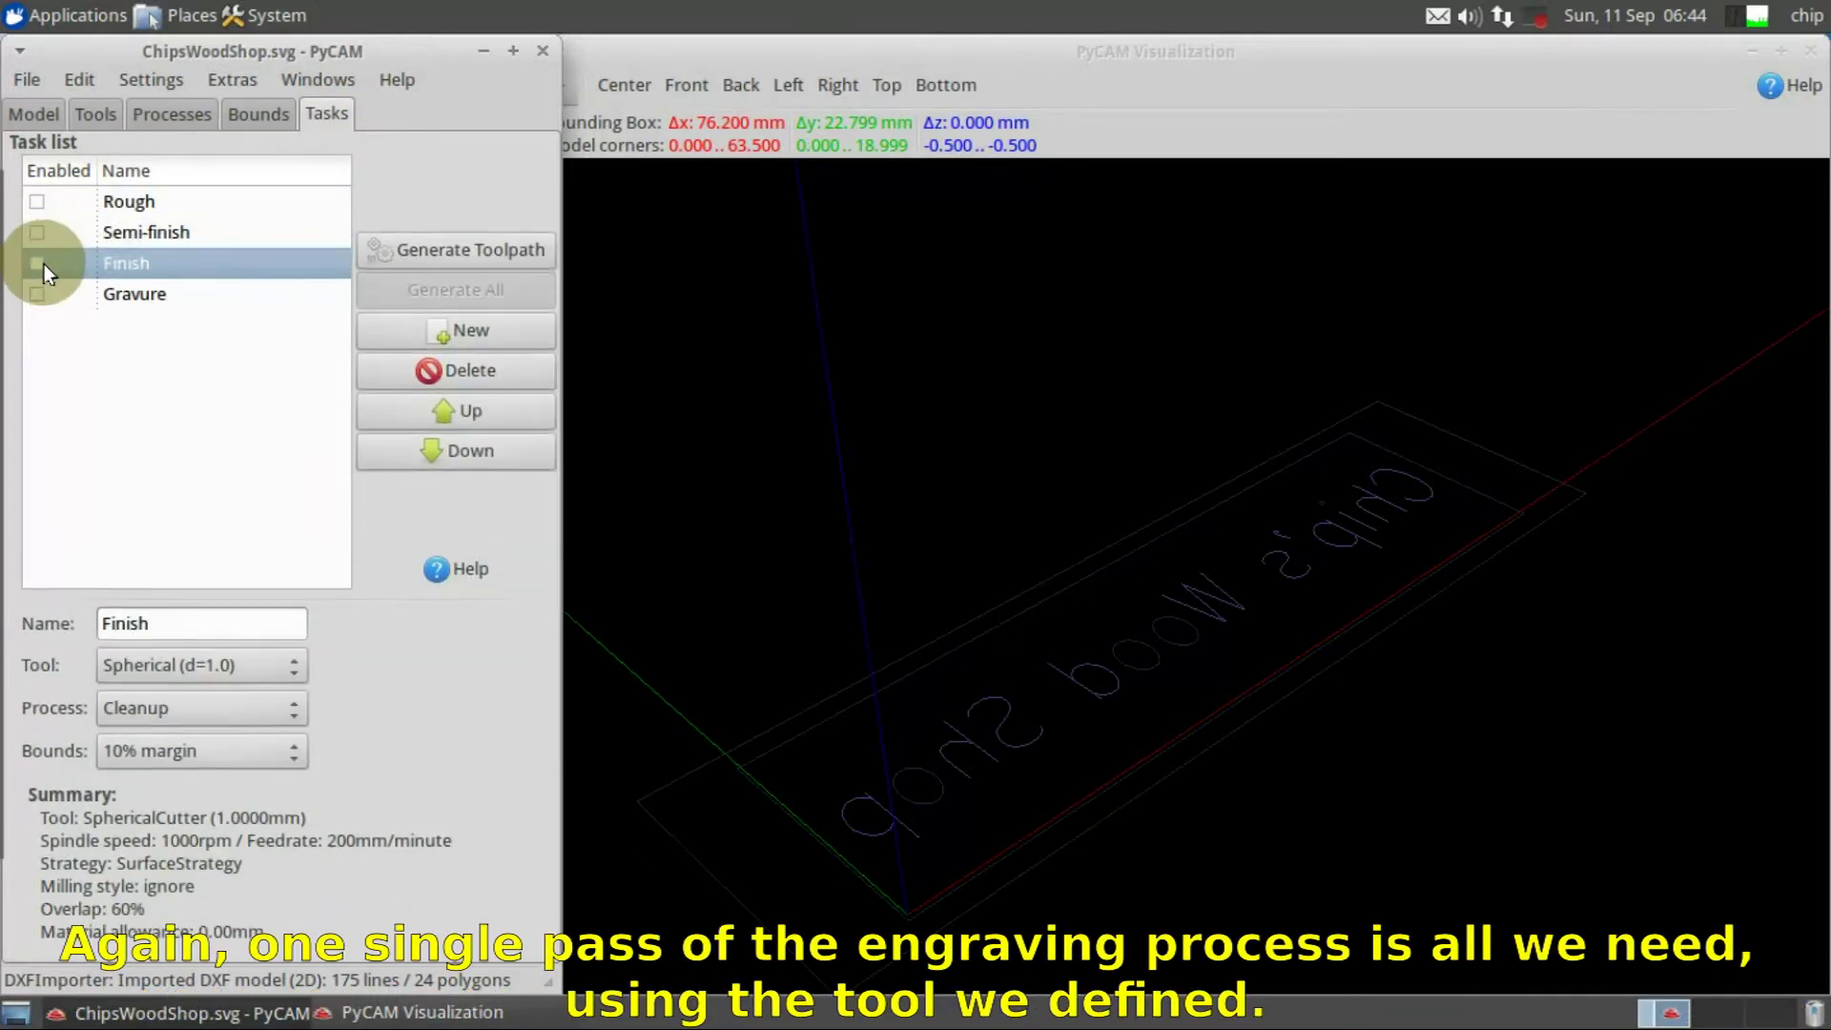
pyautogui.click(40, 292)
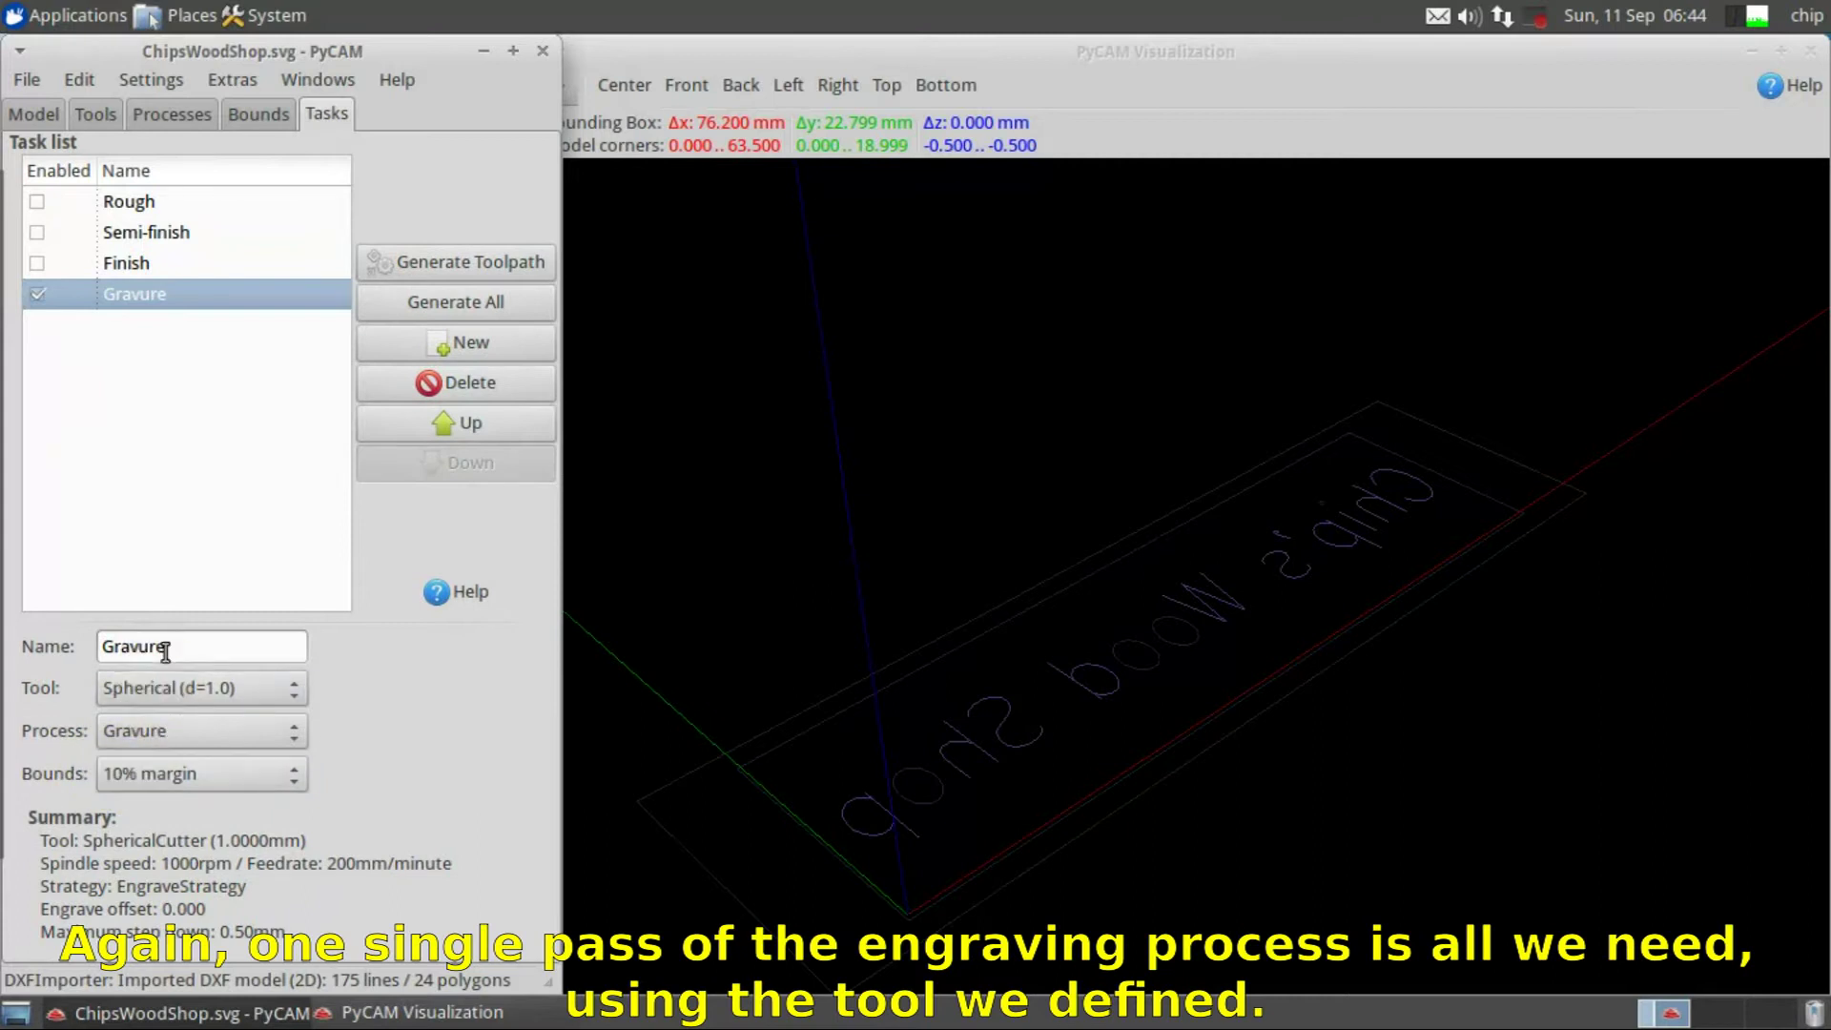
# Assign the Ballpoint tool to the Gravure task and generate its toolpath.
pyautogui.click(197, 683)
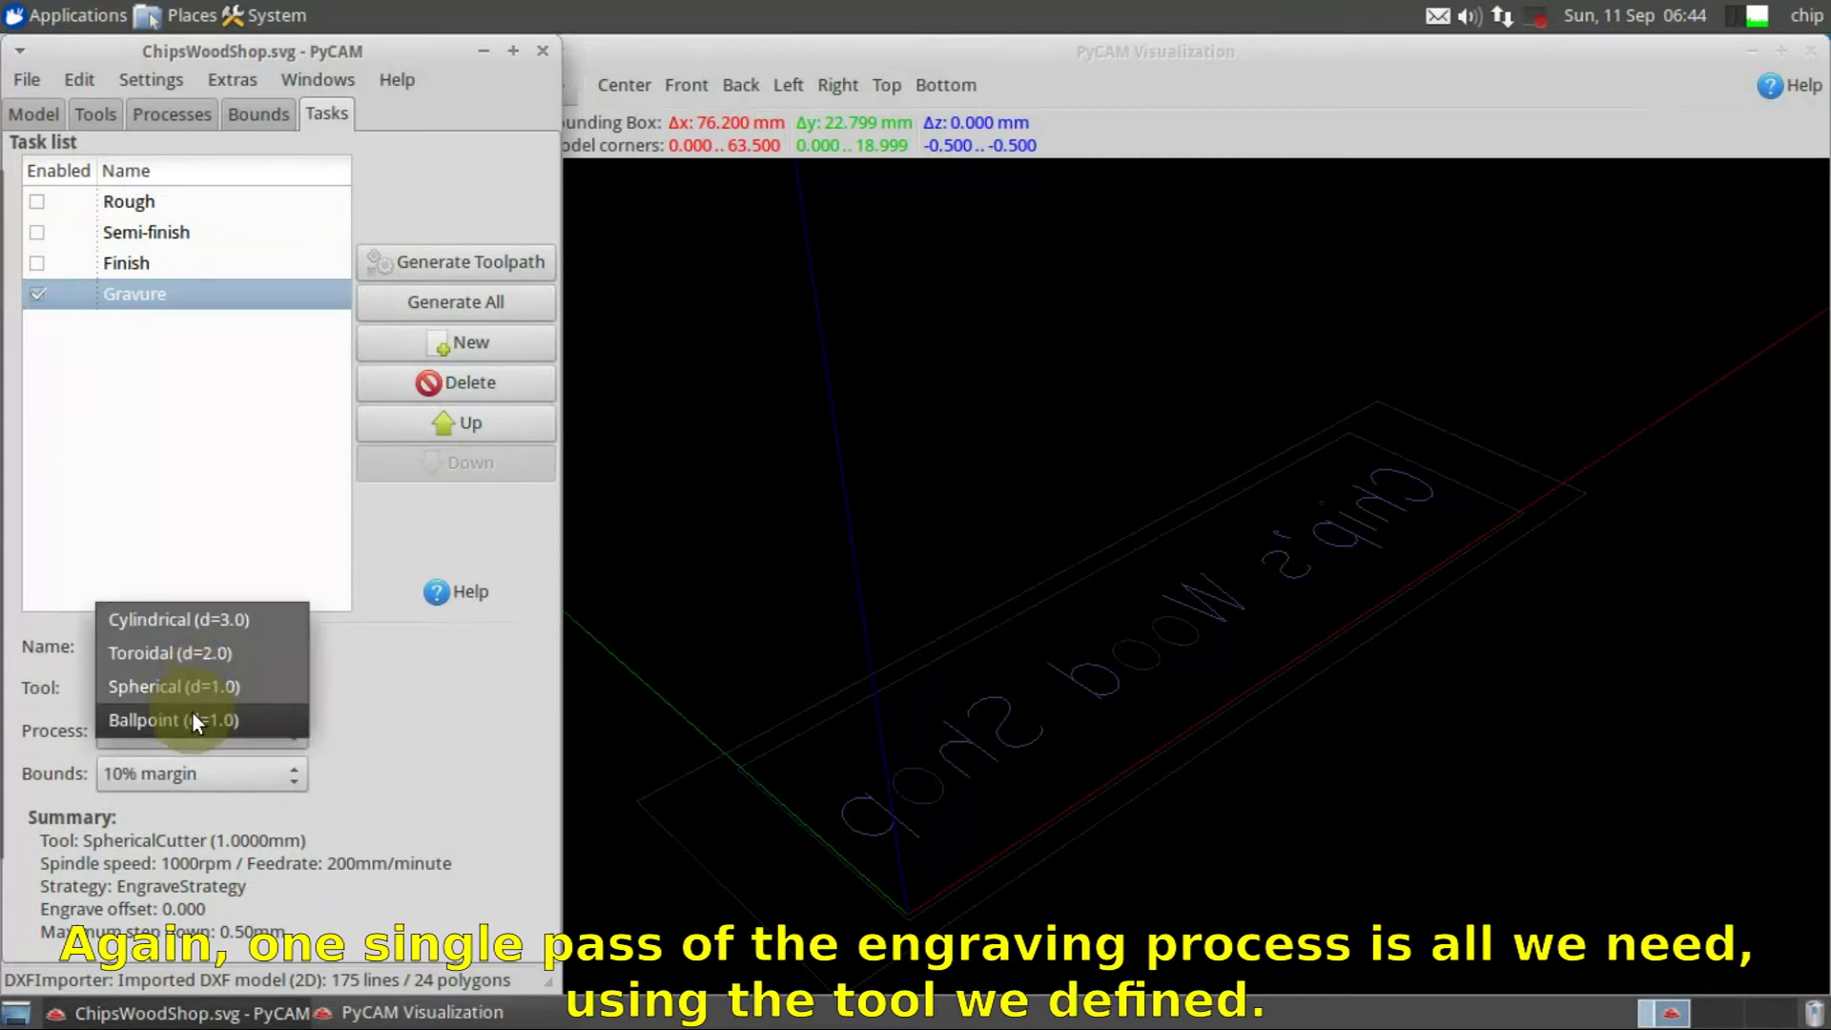
pyautogui.click(193, 712)
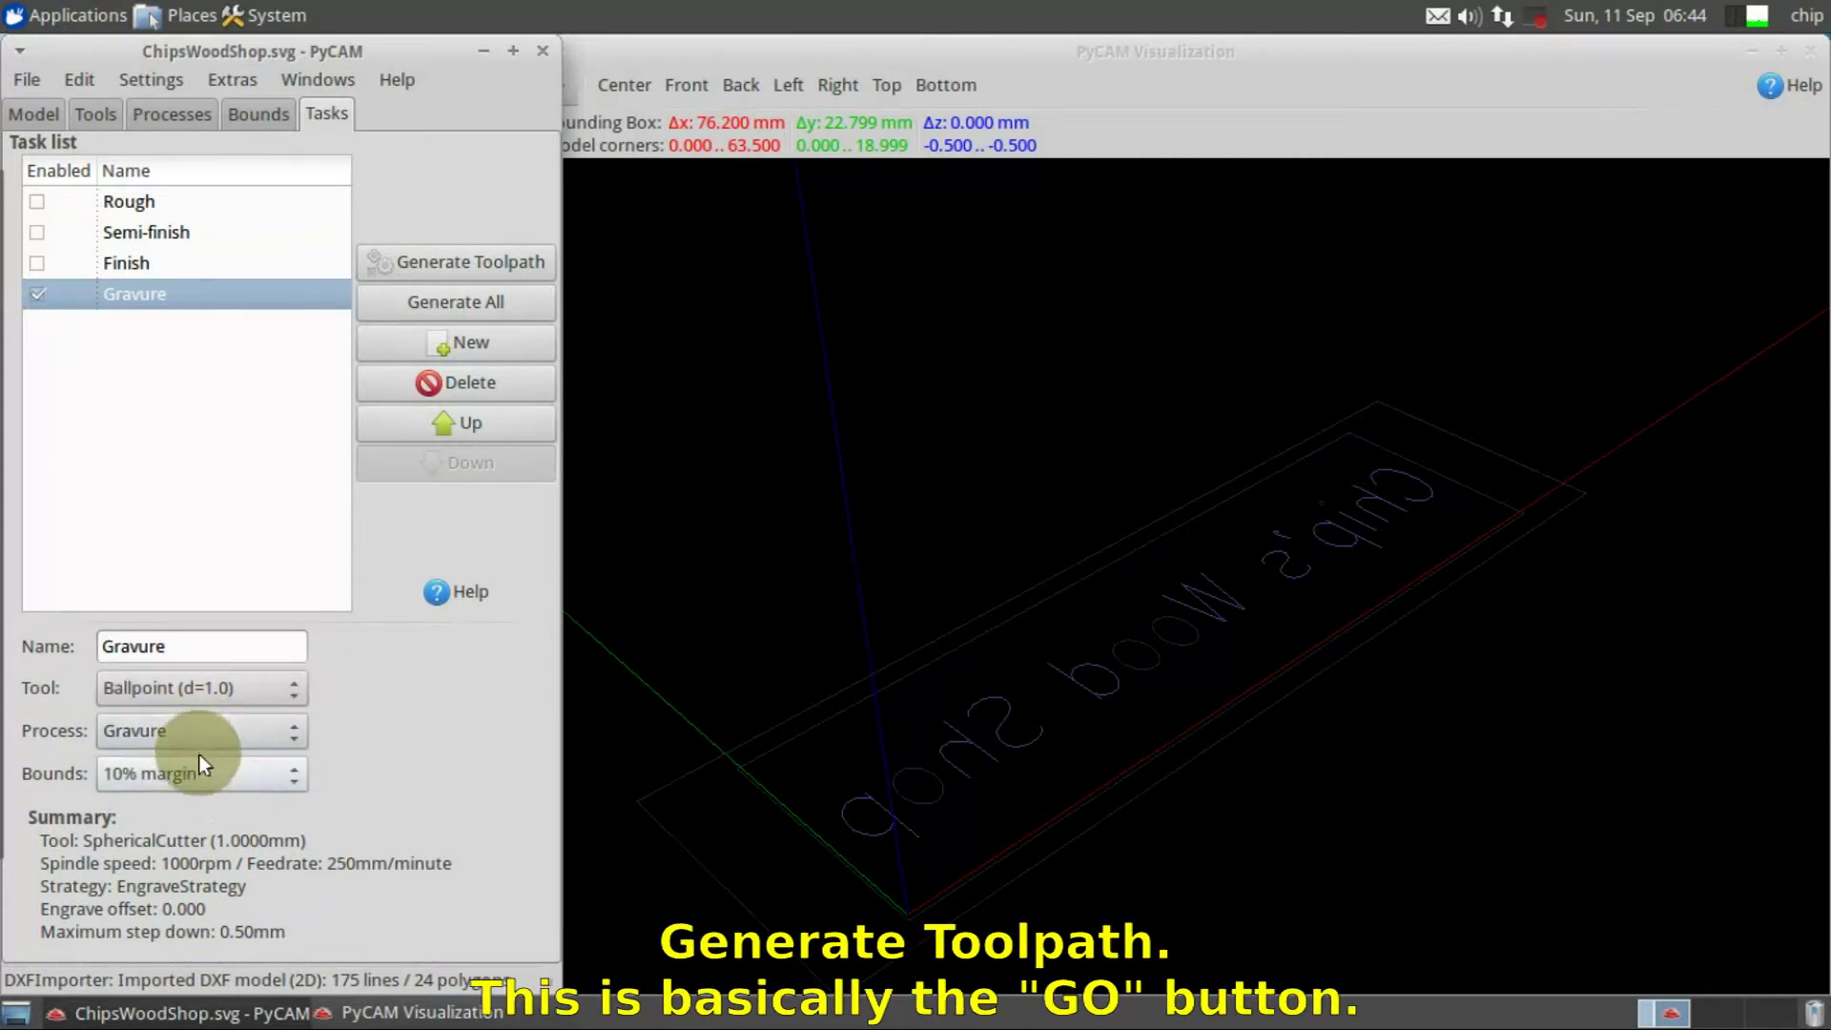
pyautogui.click(489, 262)
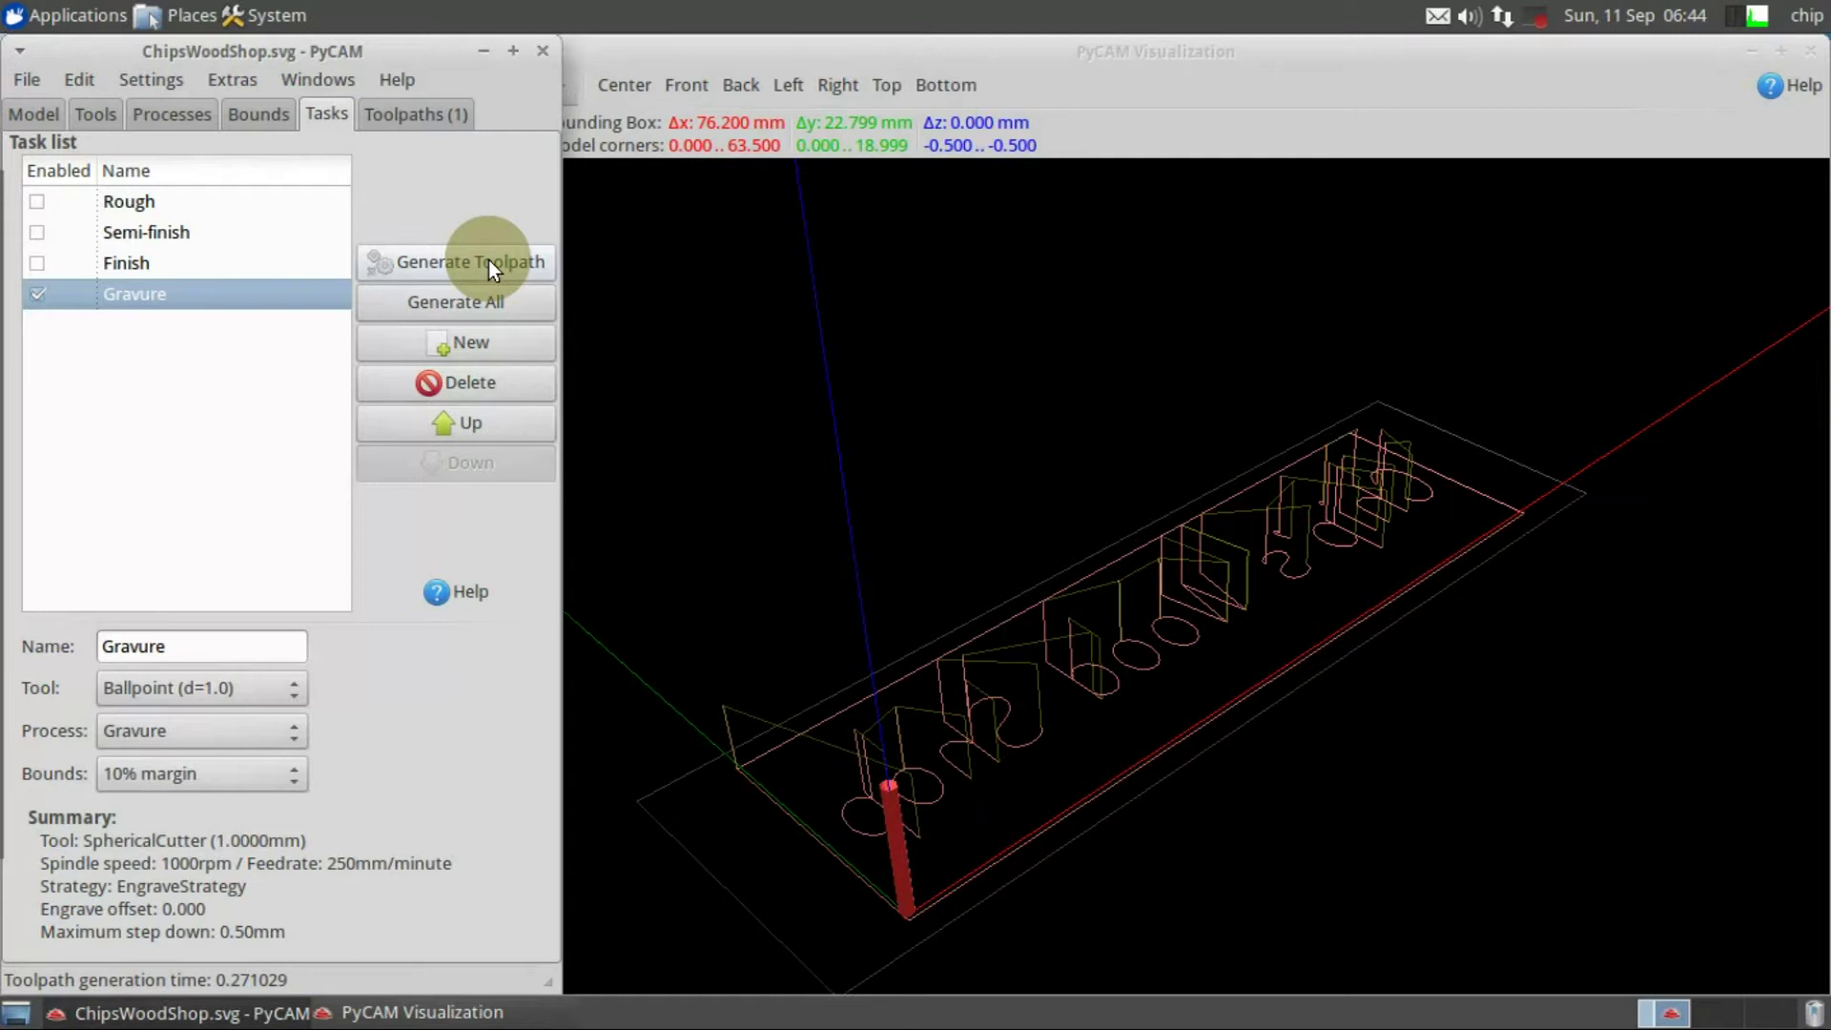
# Simulate the Ballpoint / Gravure toolpath at a speed factor of about 28, closing the simulation when it finishes.
pyautogui.click(427, 112)
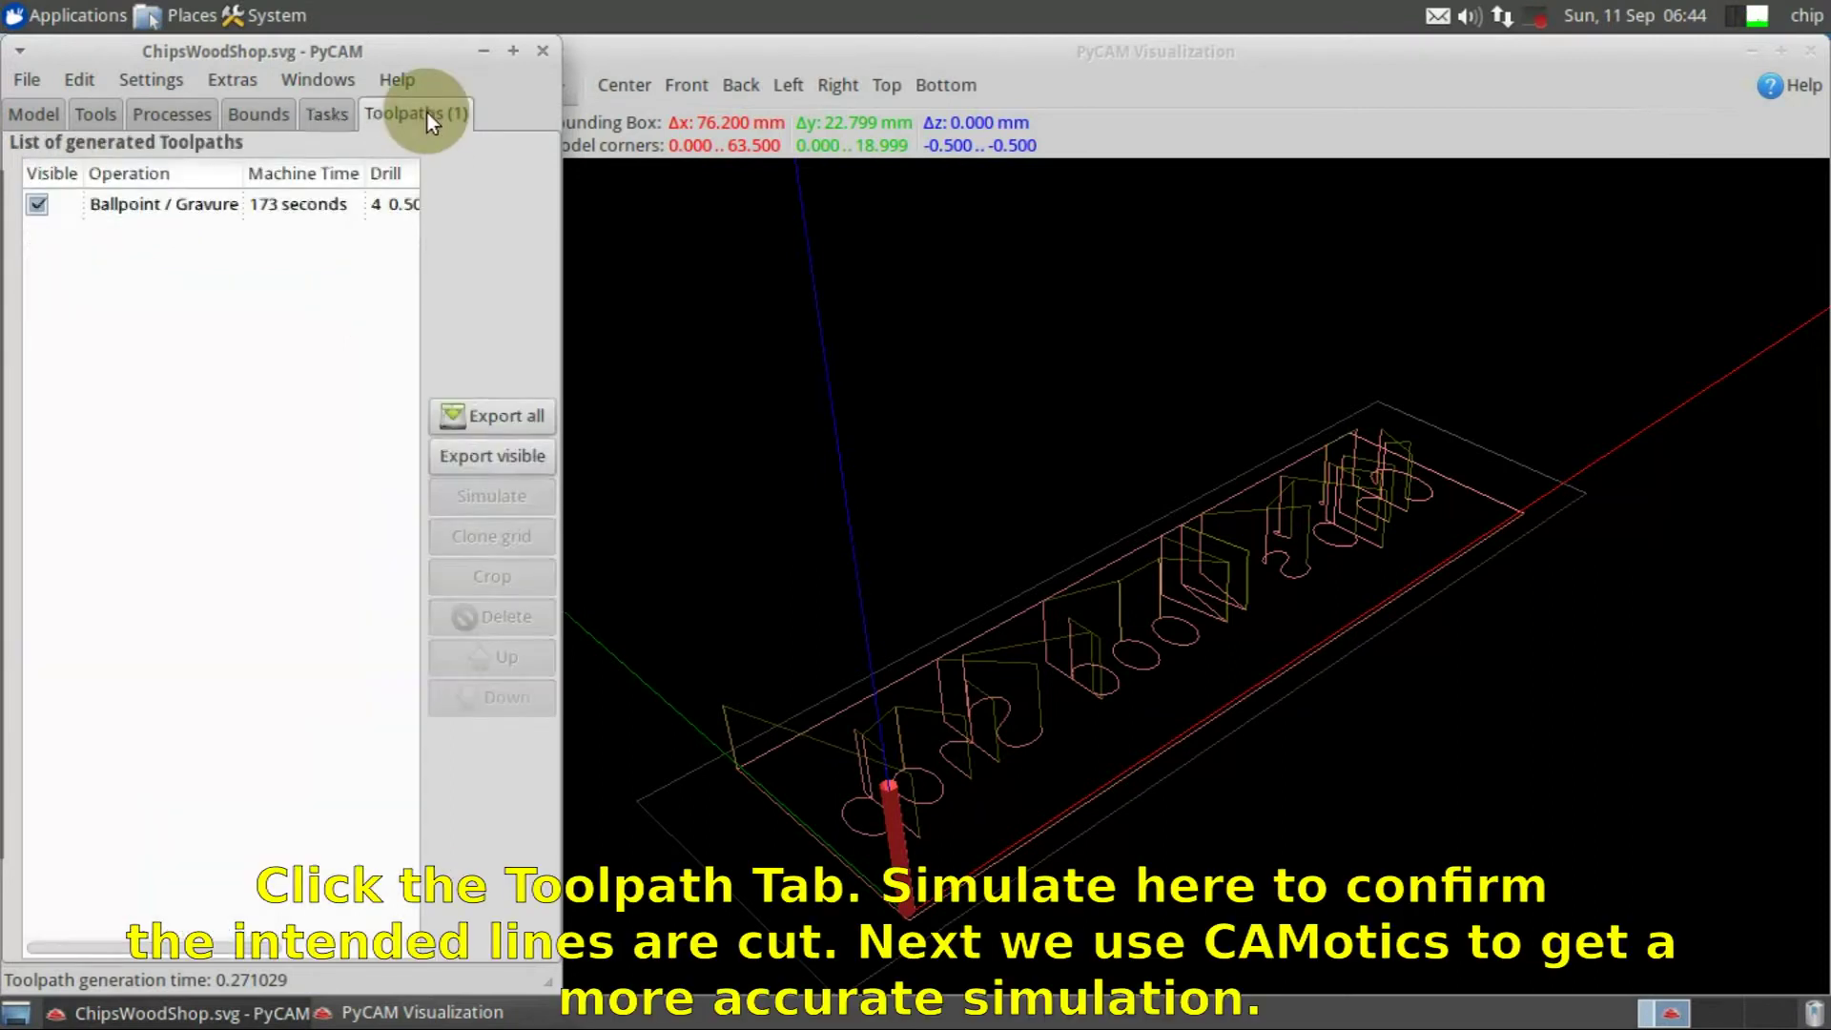
pyautogui.click(198, 212)
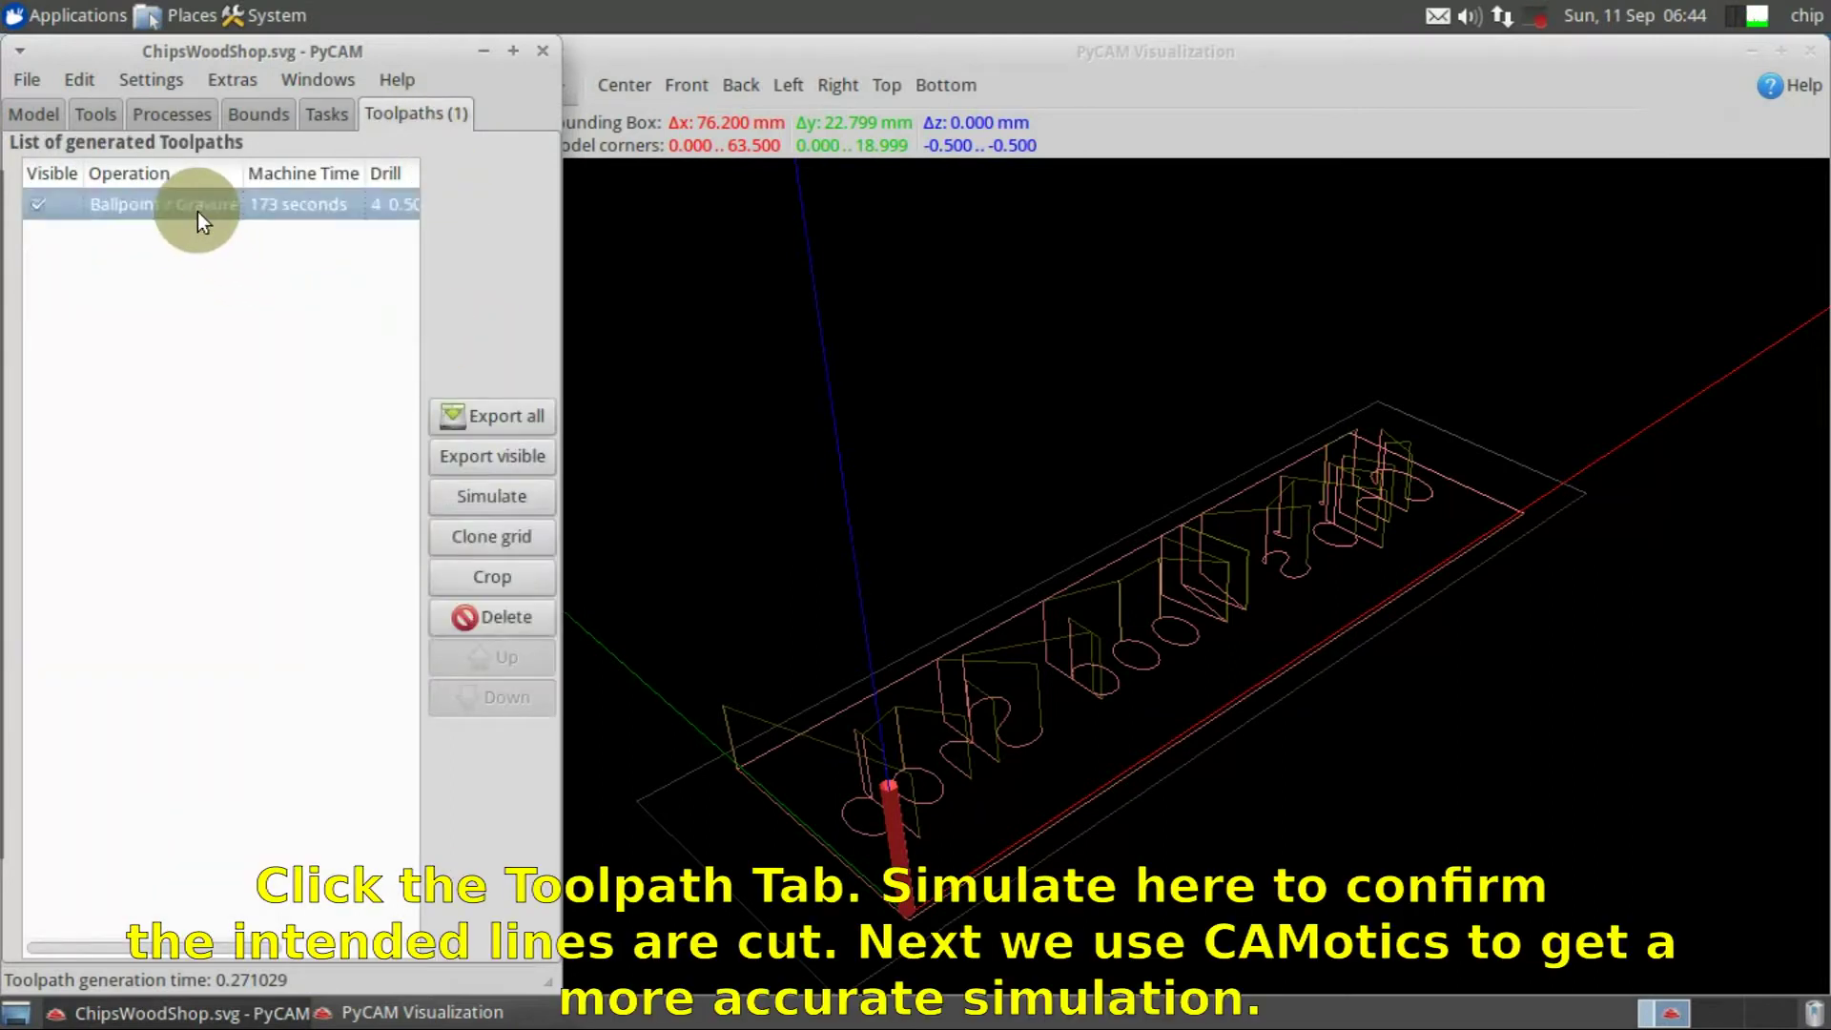
pyautogui.click(456, 504)
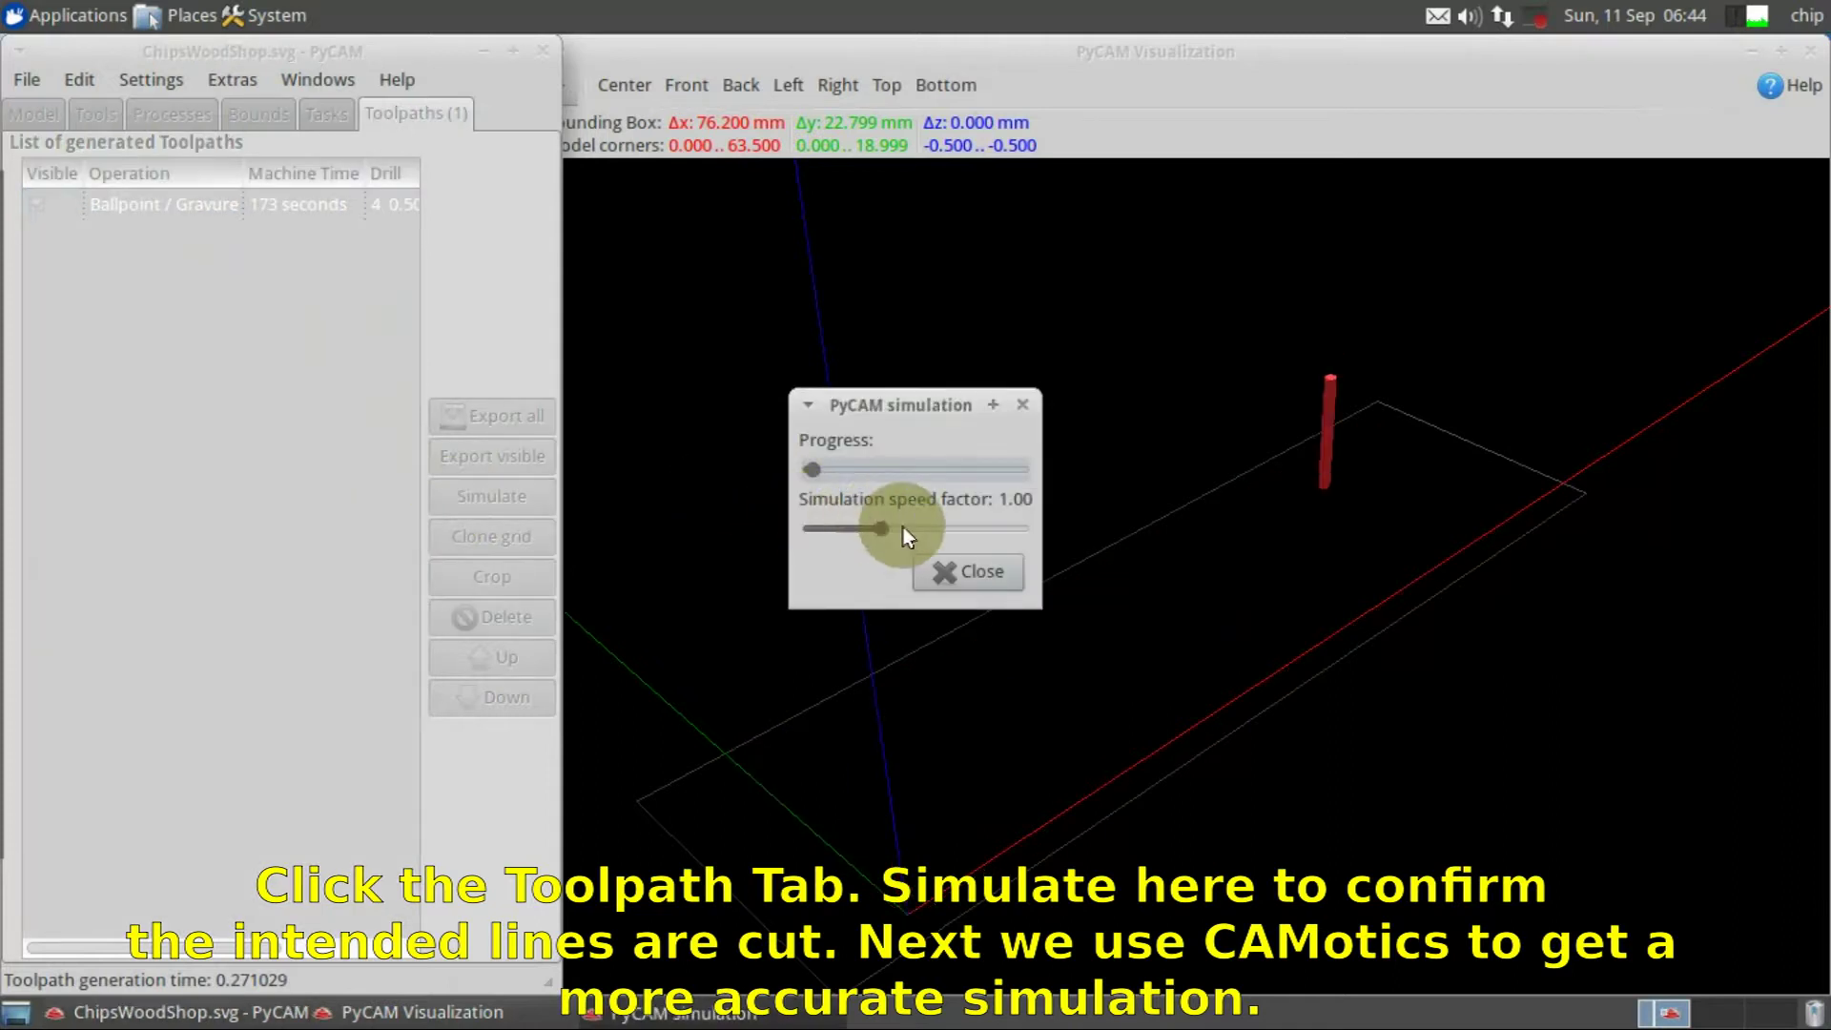
pyautogui.moveTo(879, 535); pyautogui.dragTo(935, 524)
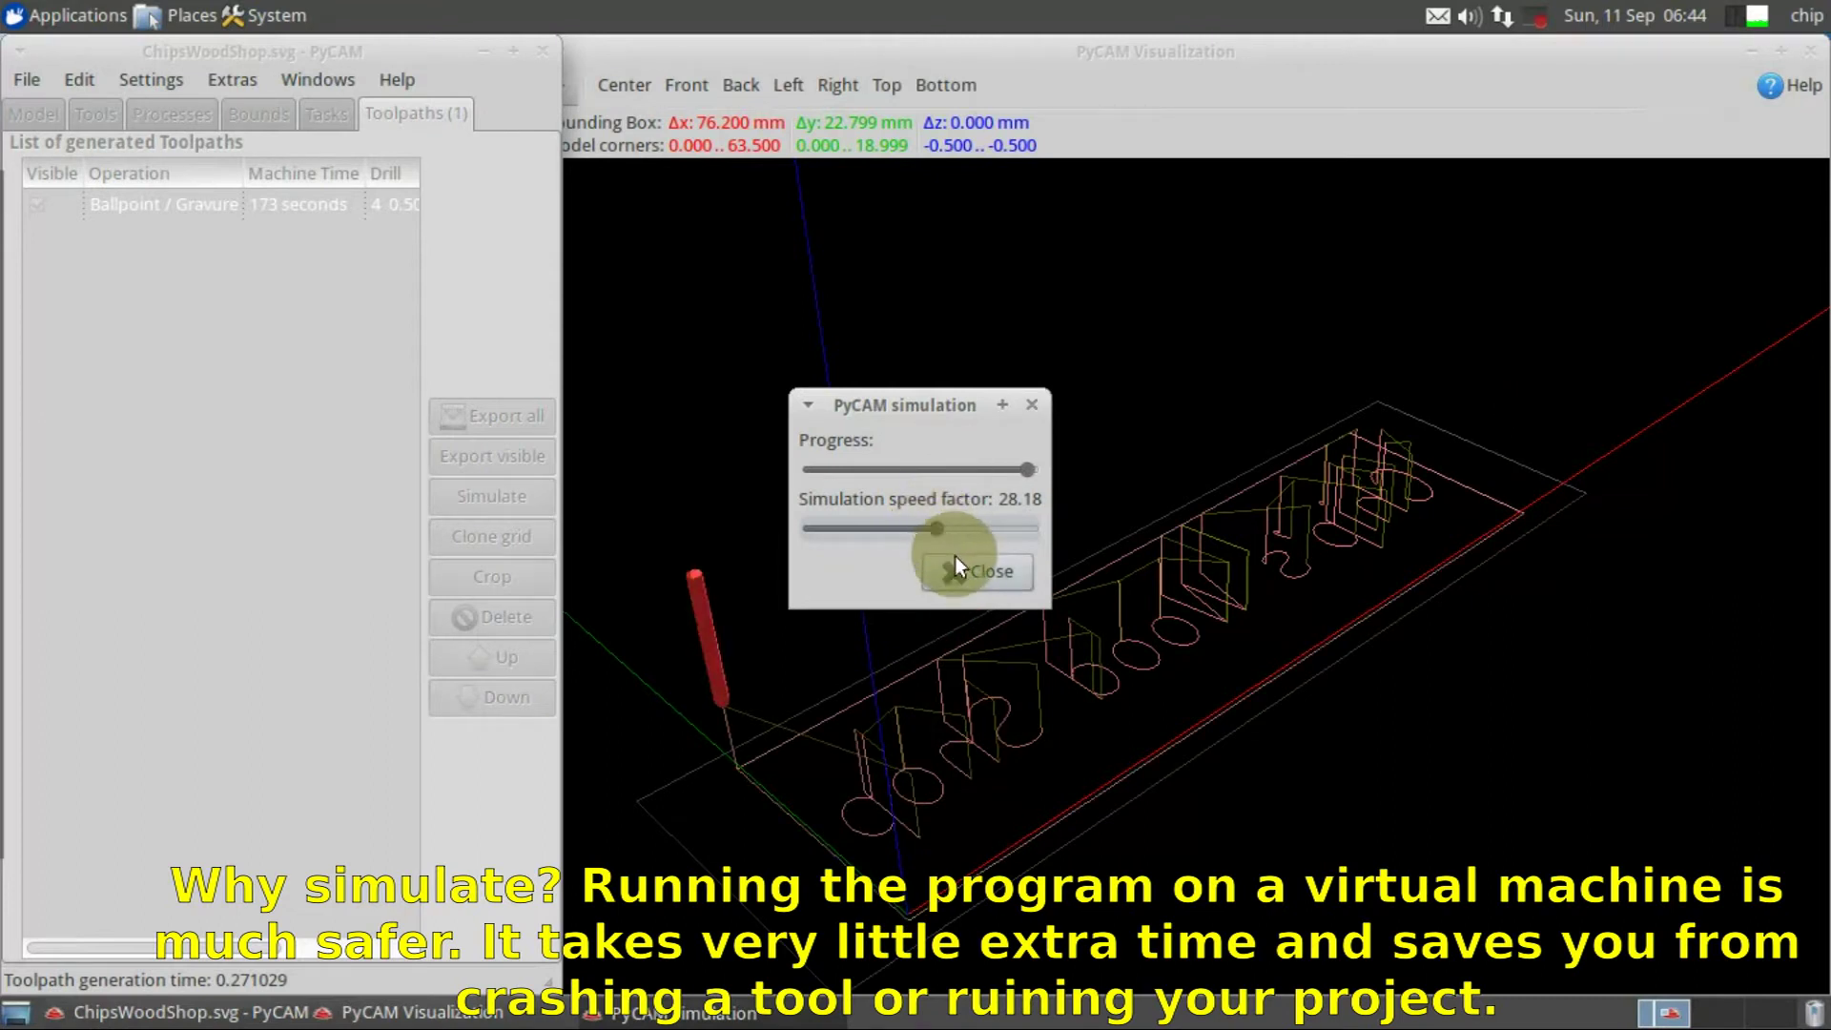
pyautogui.click(959, 565)
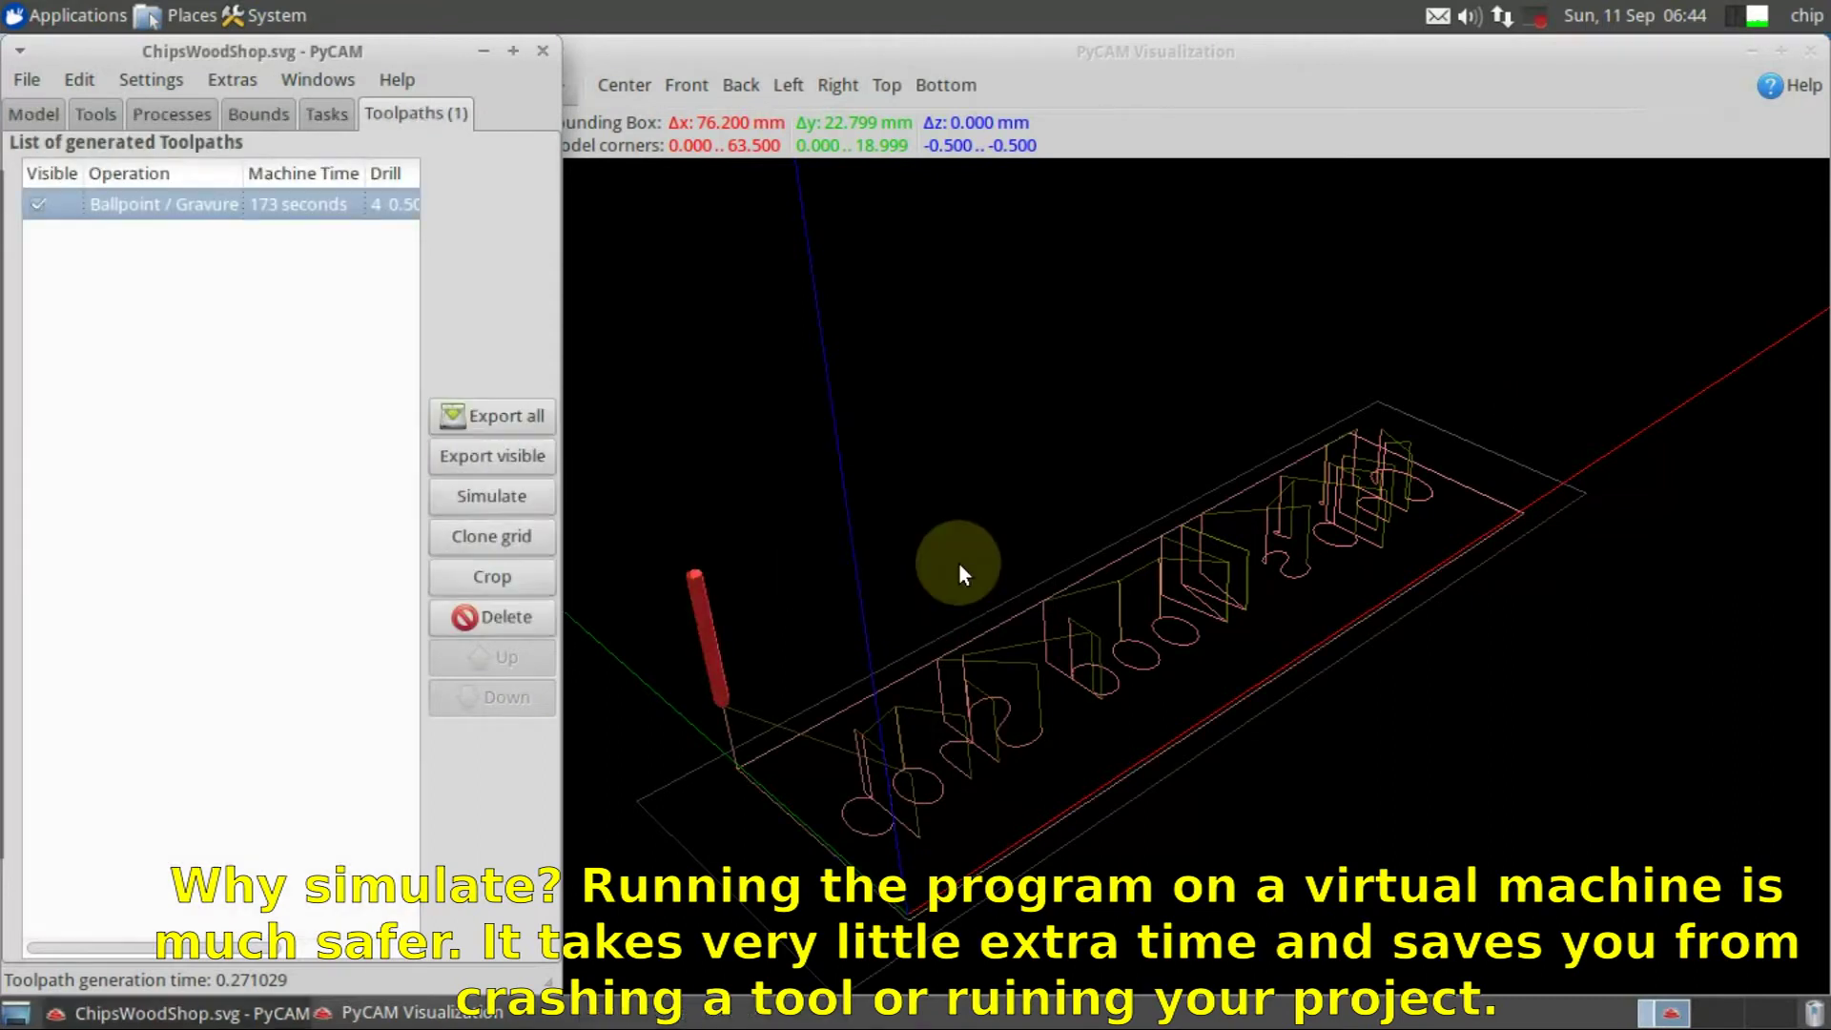
# Export all toolpaths to the GCode file ChipsWoodShop.ngc in the CNCWorkflow folder.
pyautogui.click(530, 410)
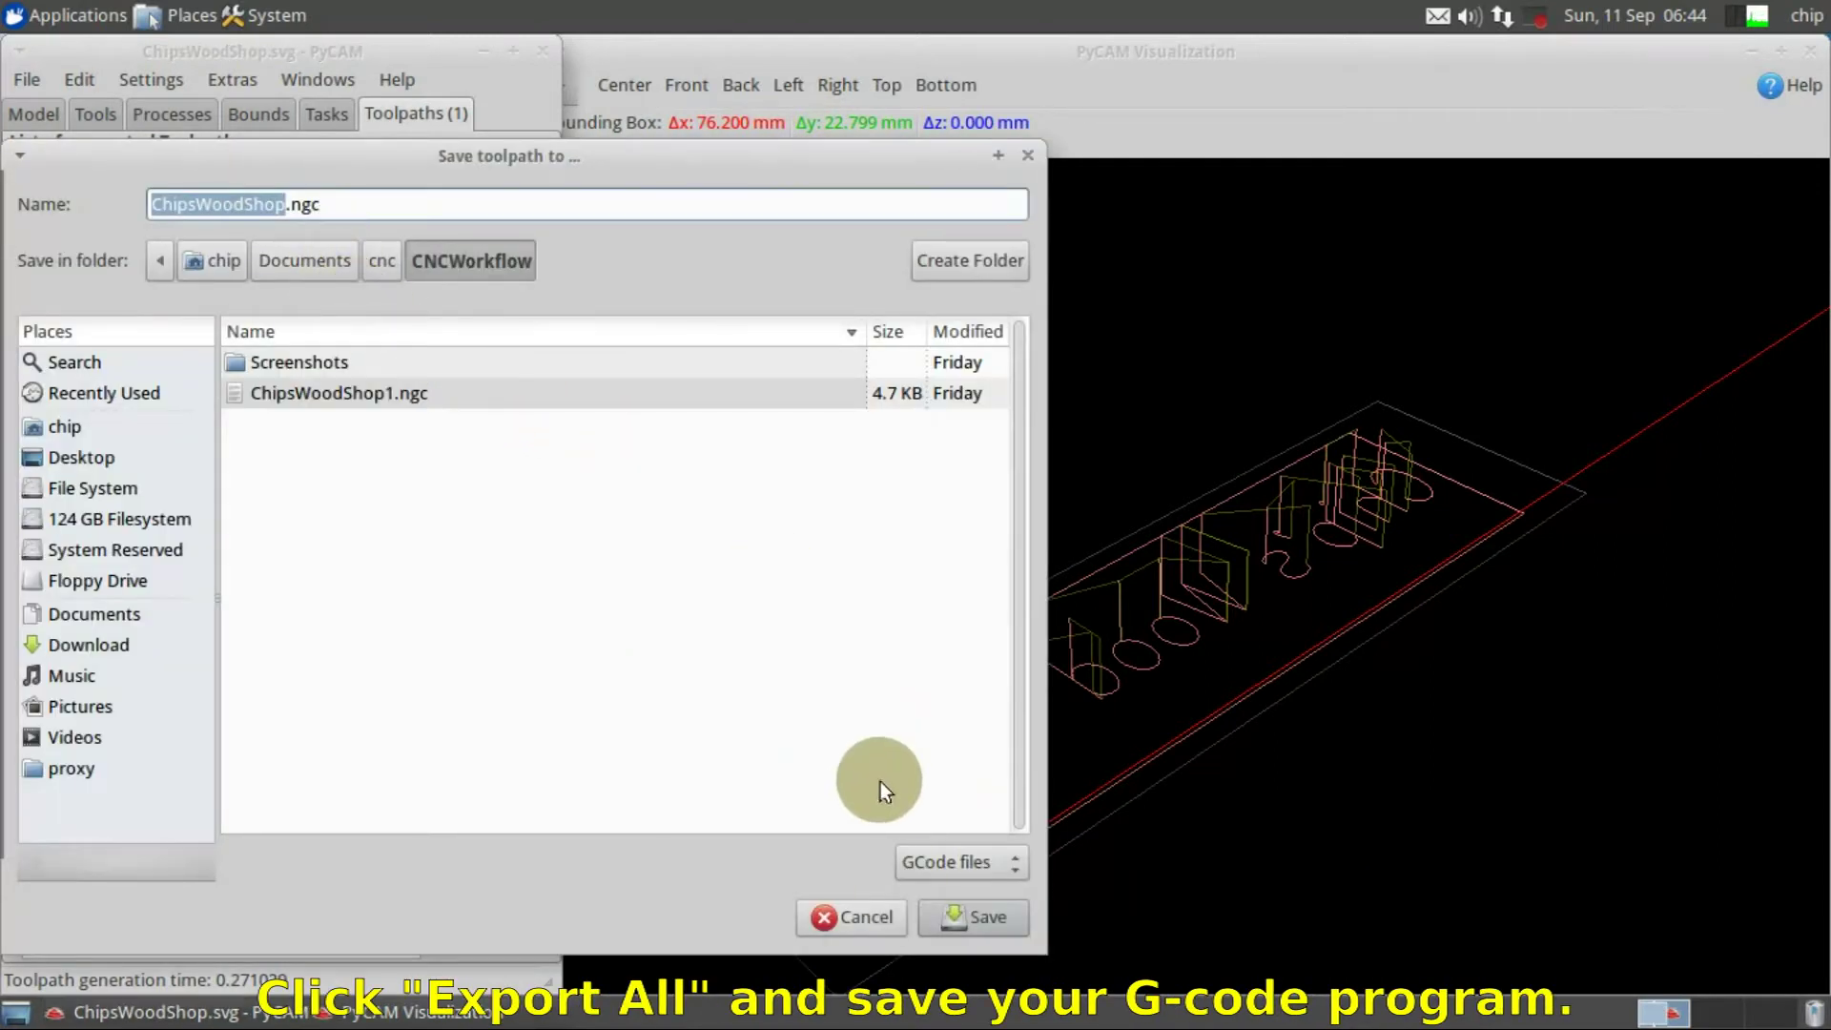
pyautogui.click(972, 917)
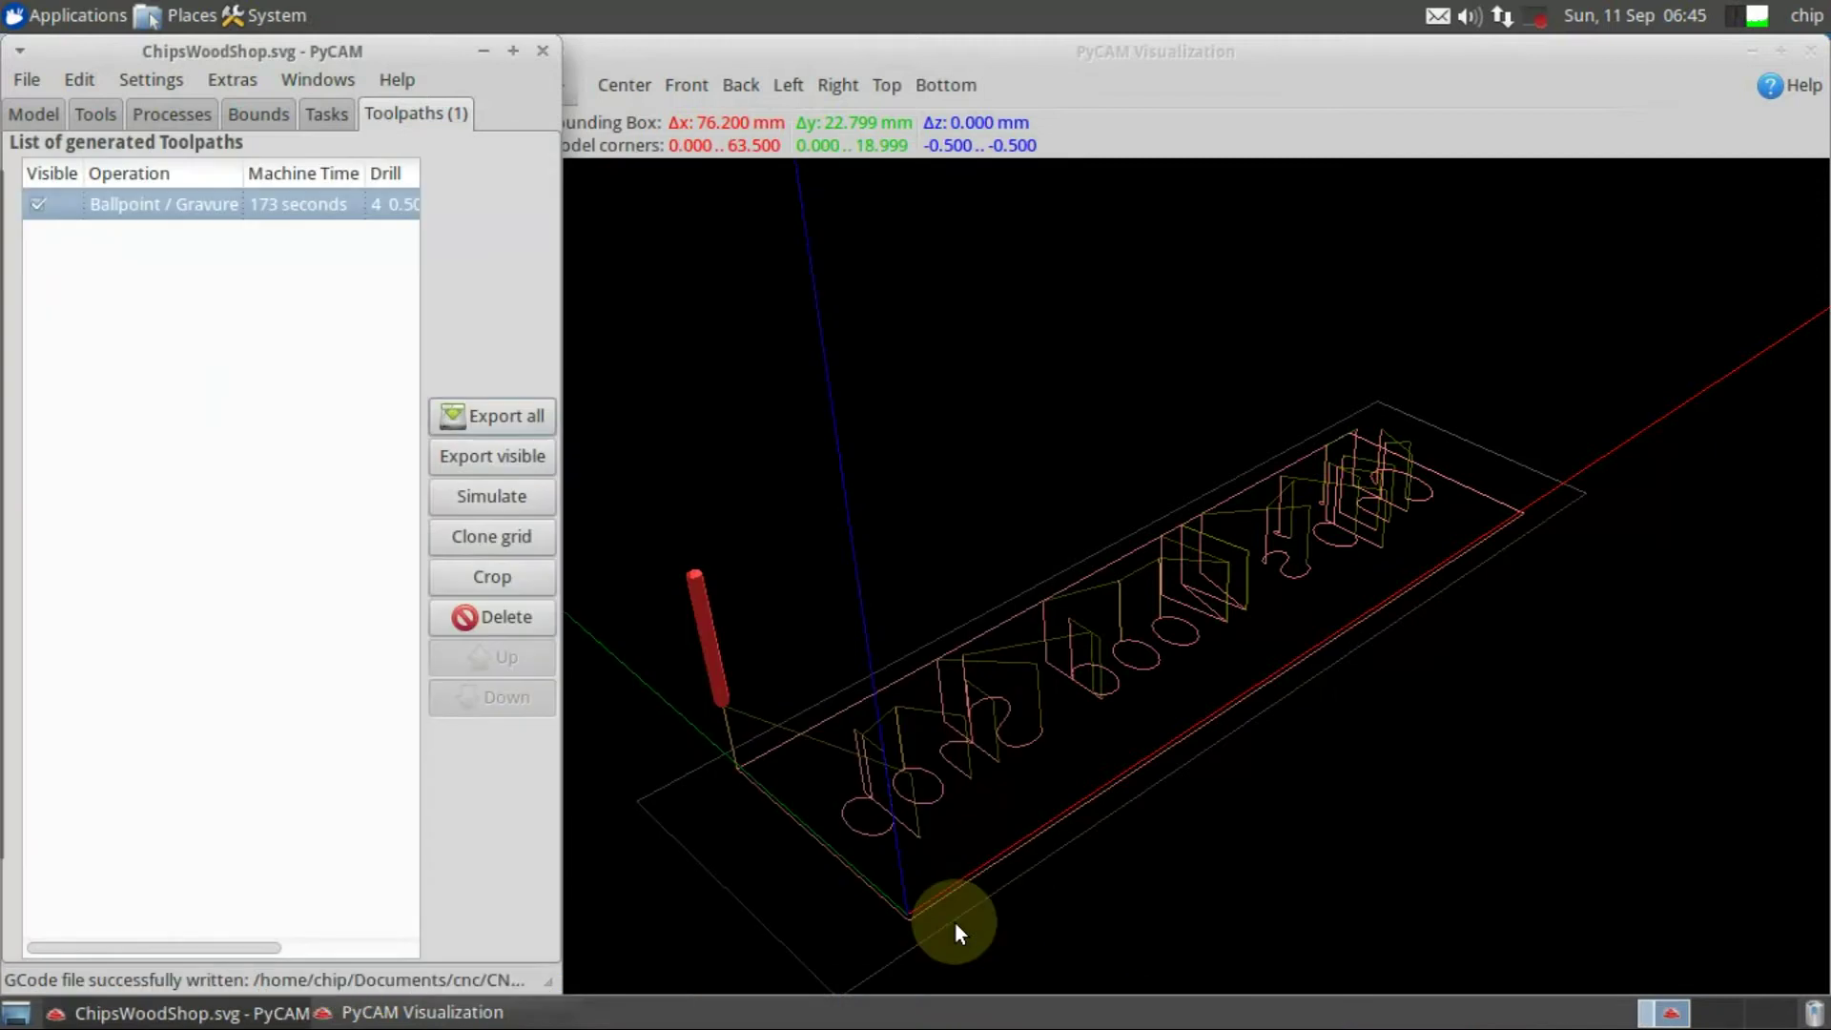
# Close both PyCAM windows and launch CAMotics.
pyautogui.click(1810, 50)
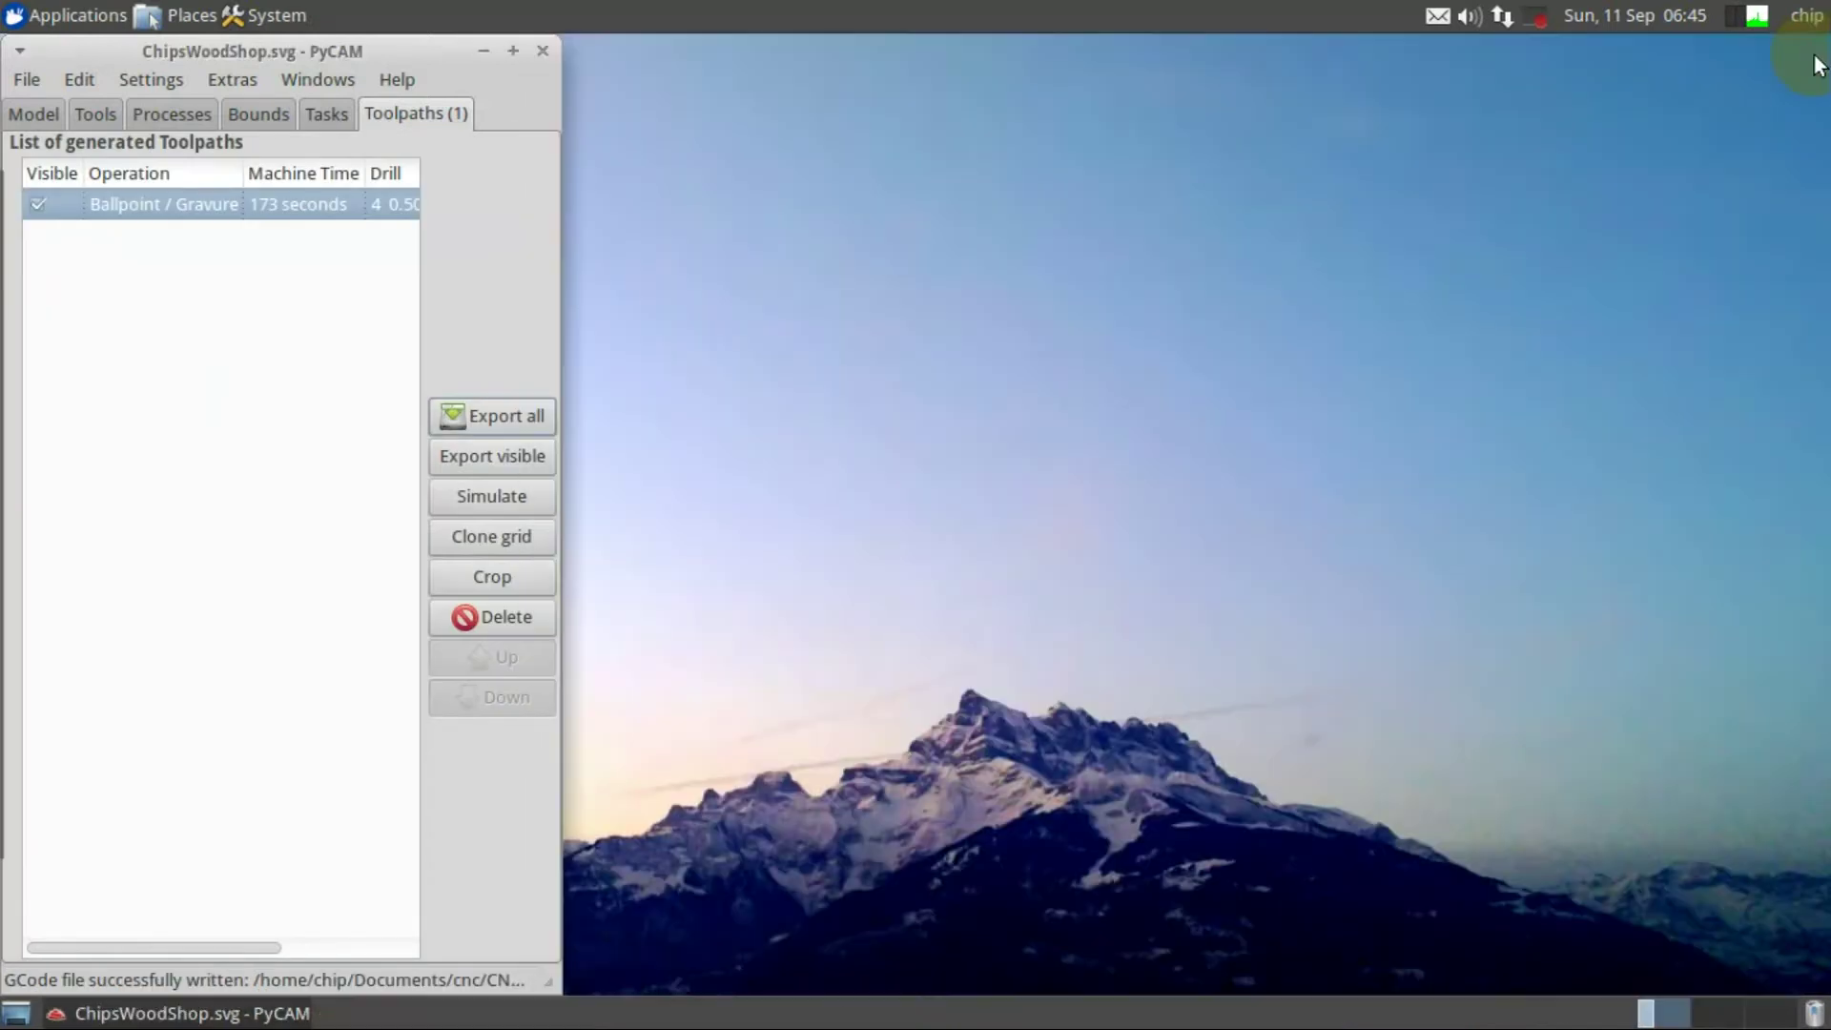
pyautogui.click(544, 51)
pyautogui.click(84, 19)
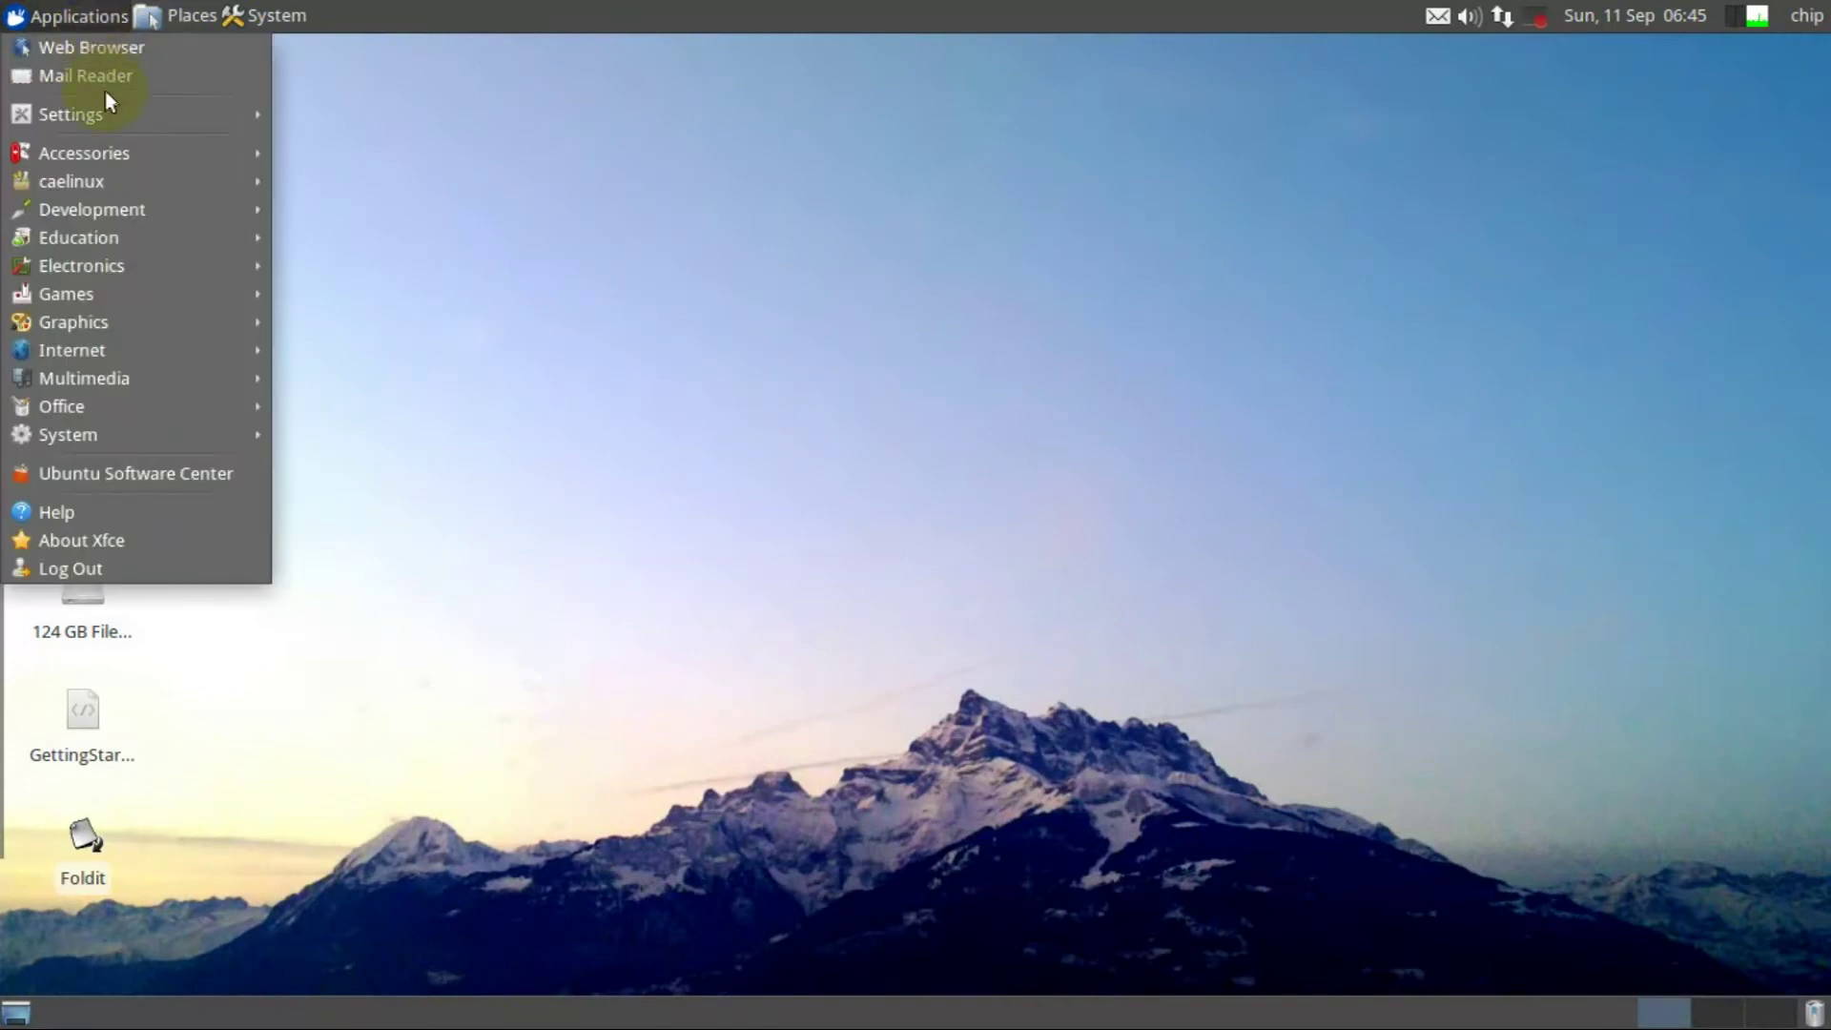
pyautogui.moveTo(122, 180)
pyautogui.click(306, 176)
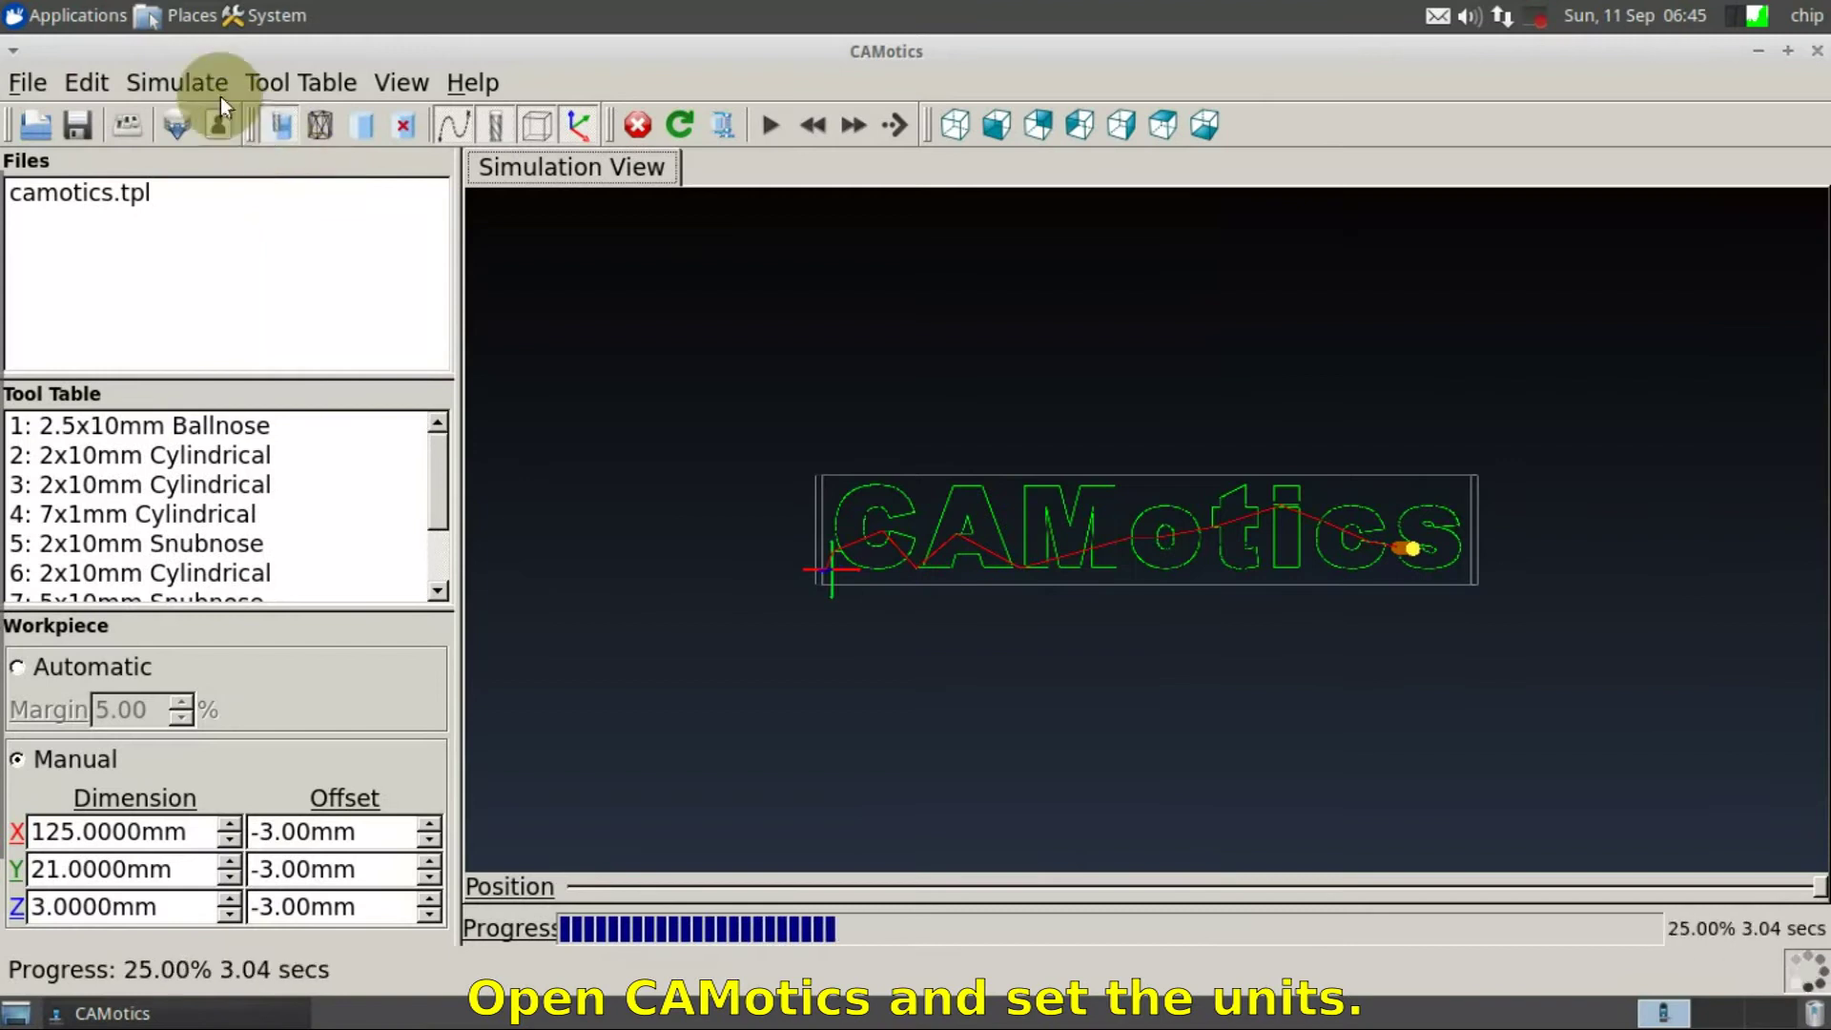
# Set the project units and the default units to mm and save the settings.
pyautogui.click(141, 128)
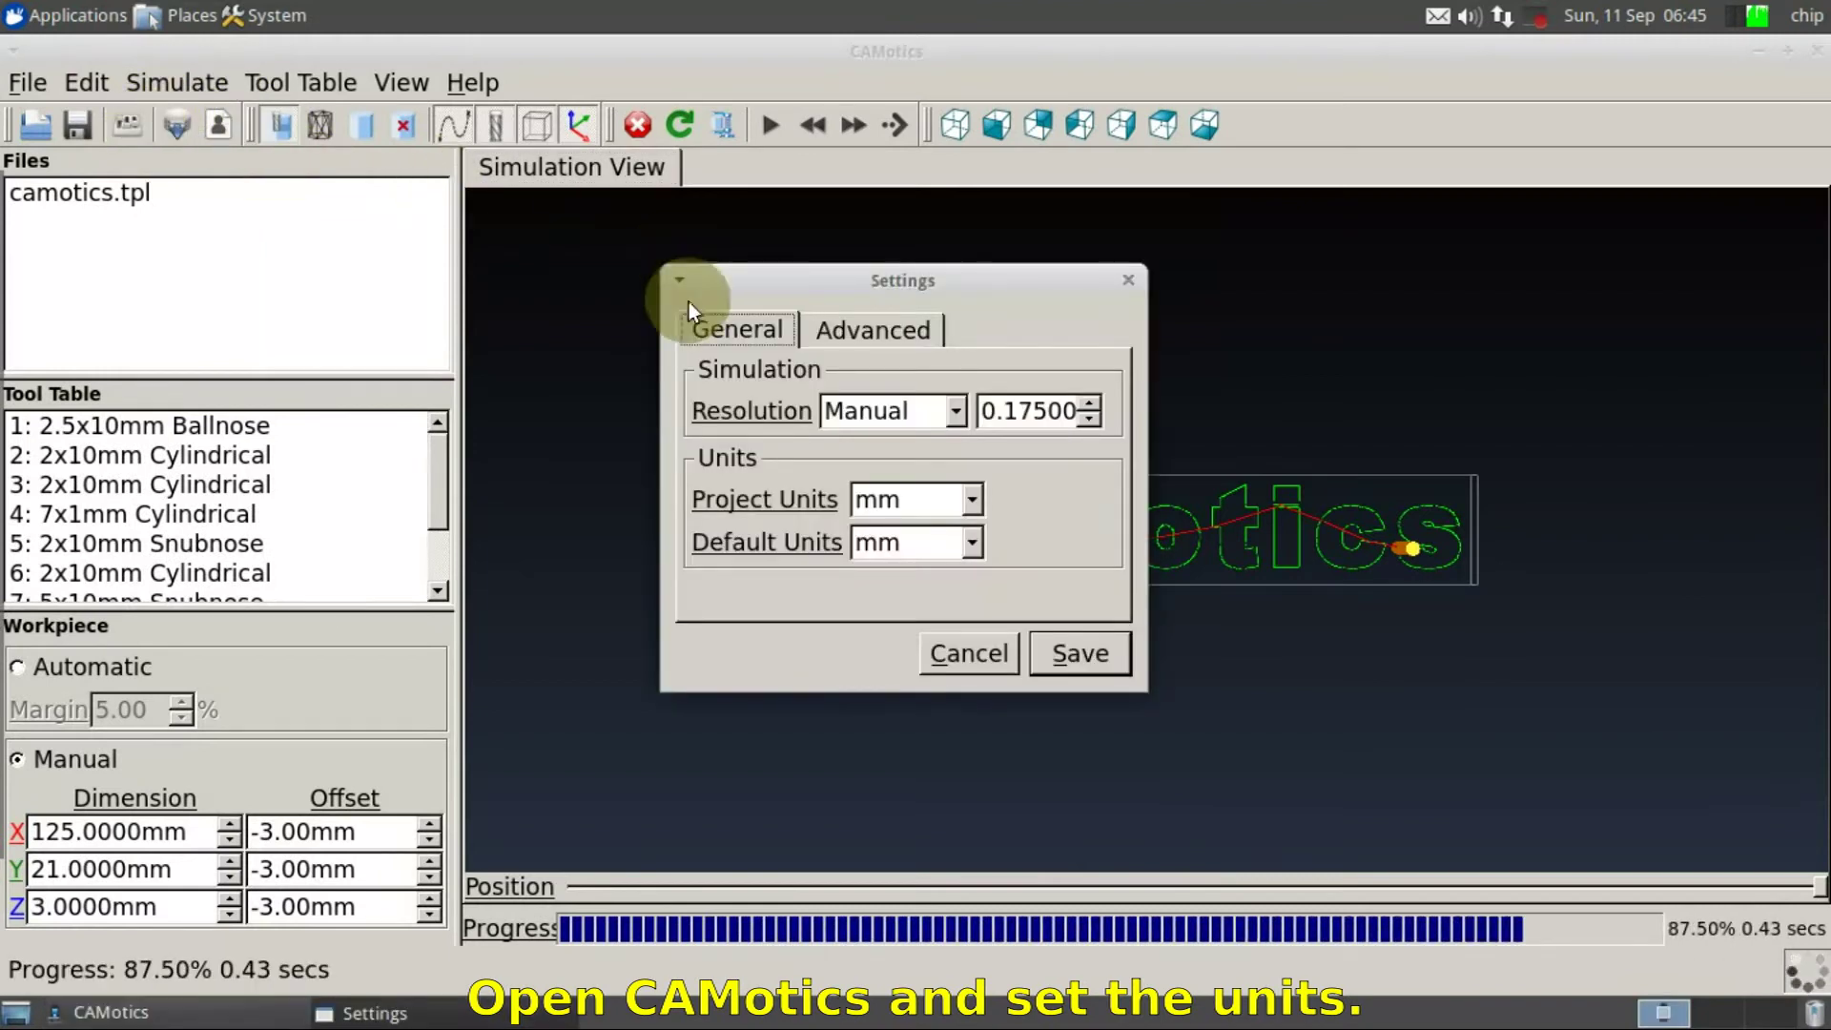
pyautogui.click(912, 512)
pyautogui.click(912, 536)
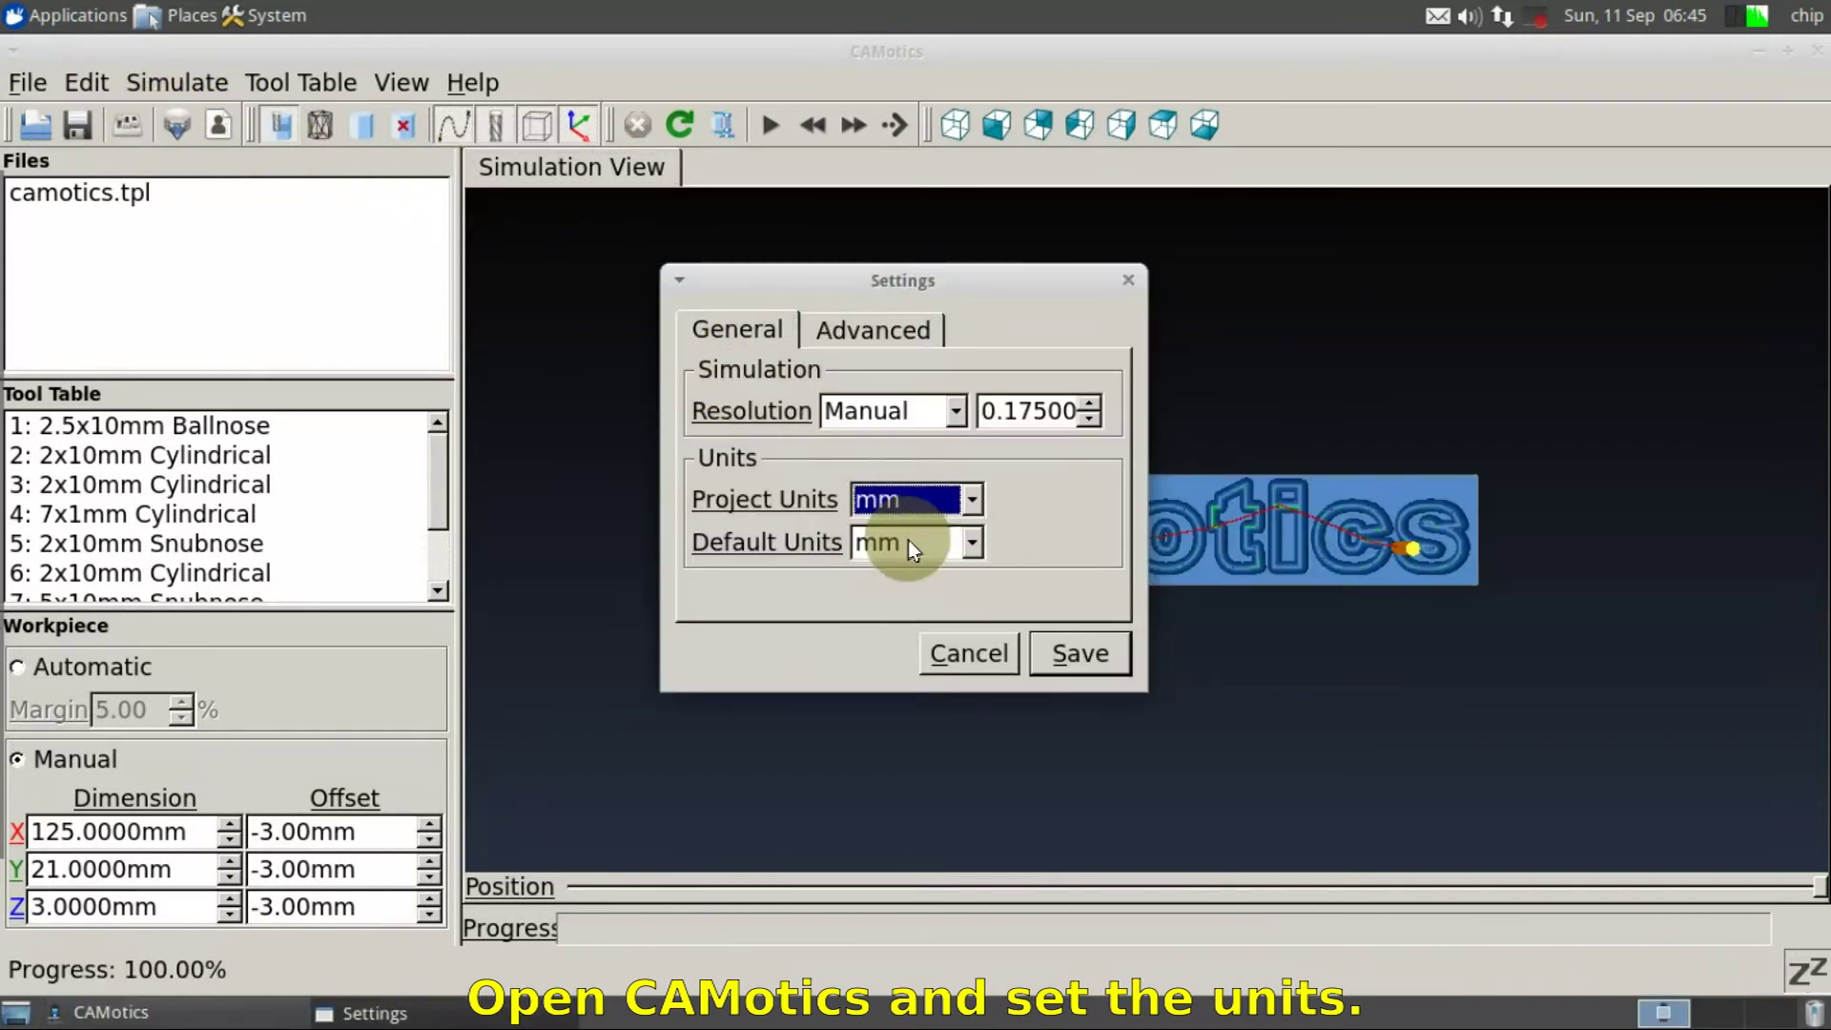
pyautogui.click(887, 541)
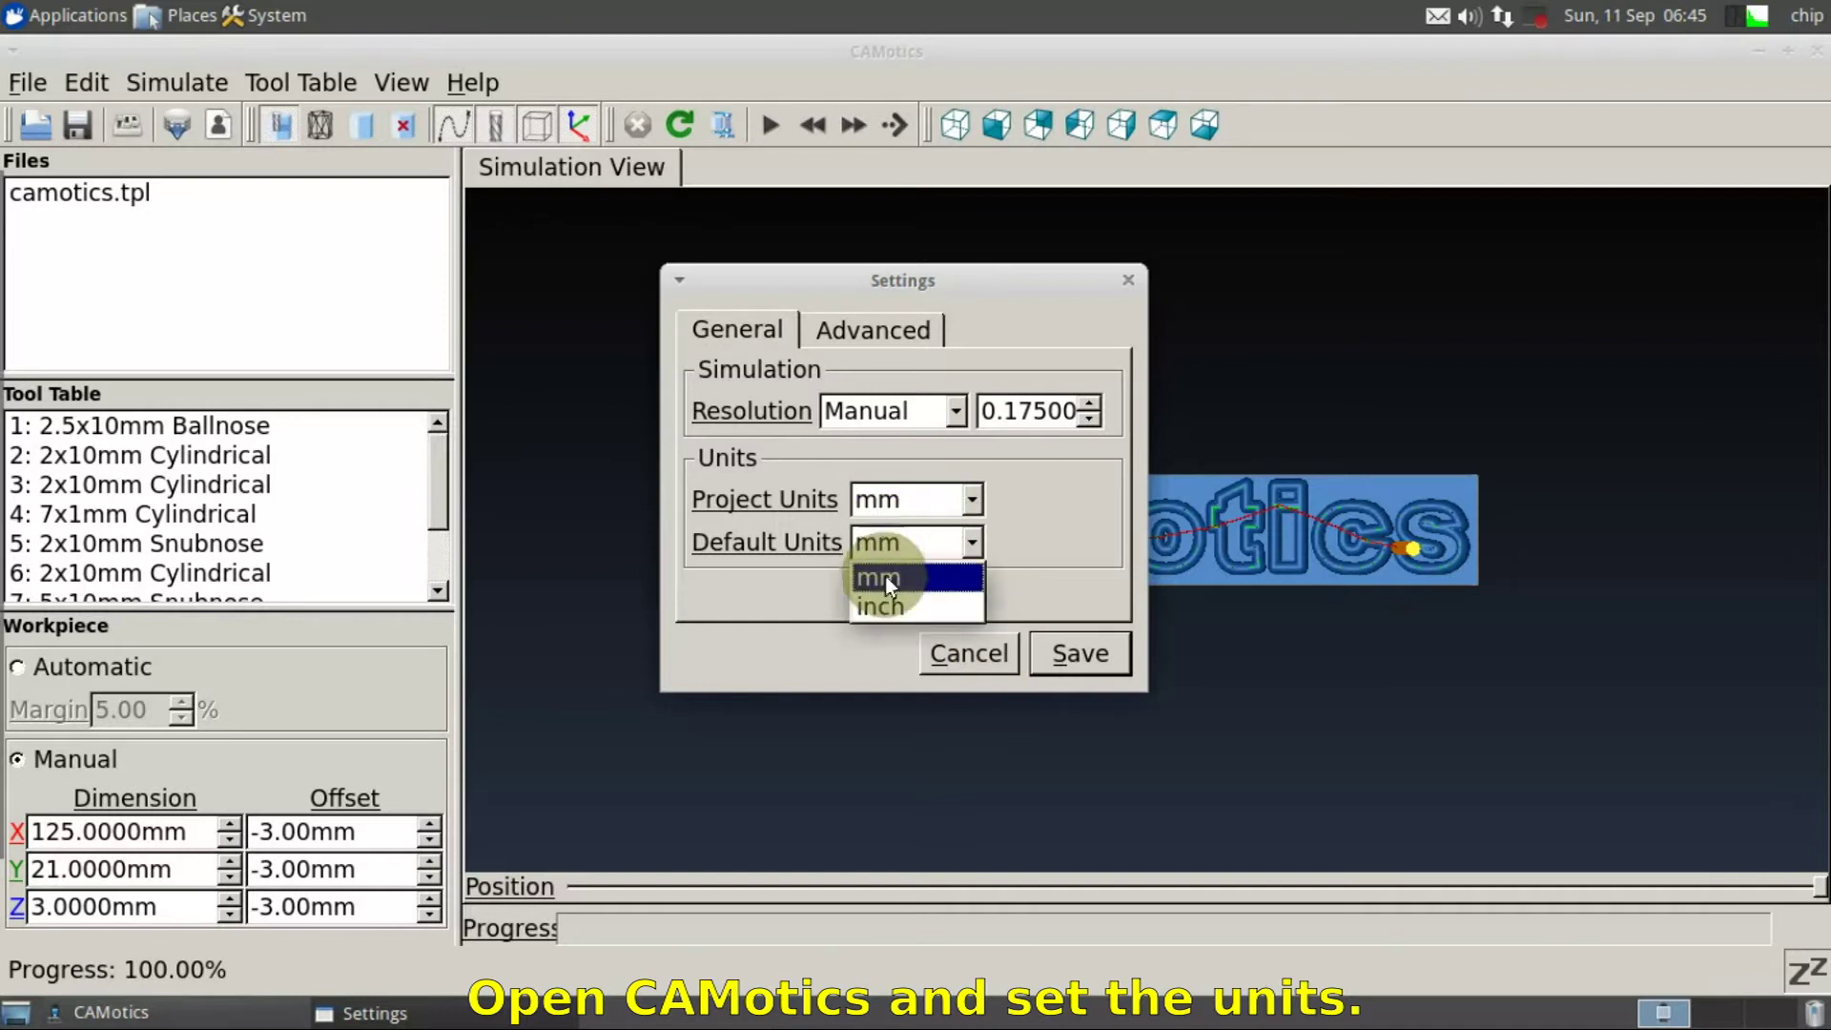
pyautogui.click(886, 578)
pyautogui.click(1079, 661)
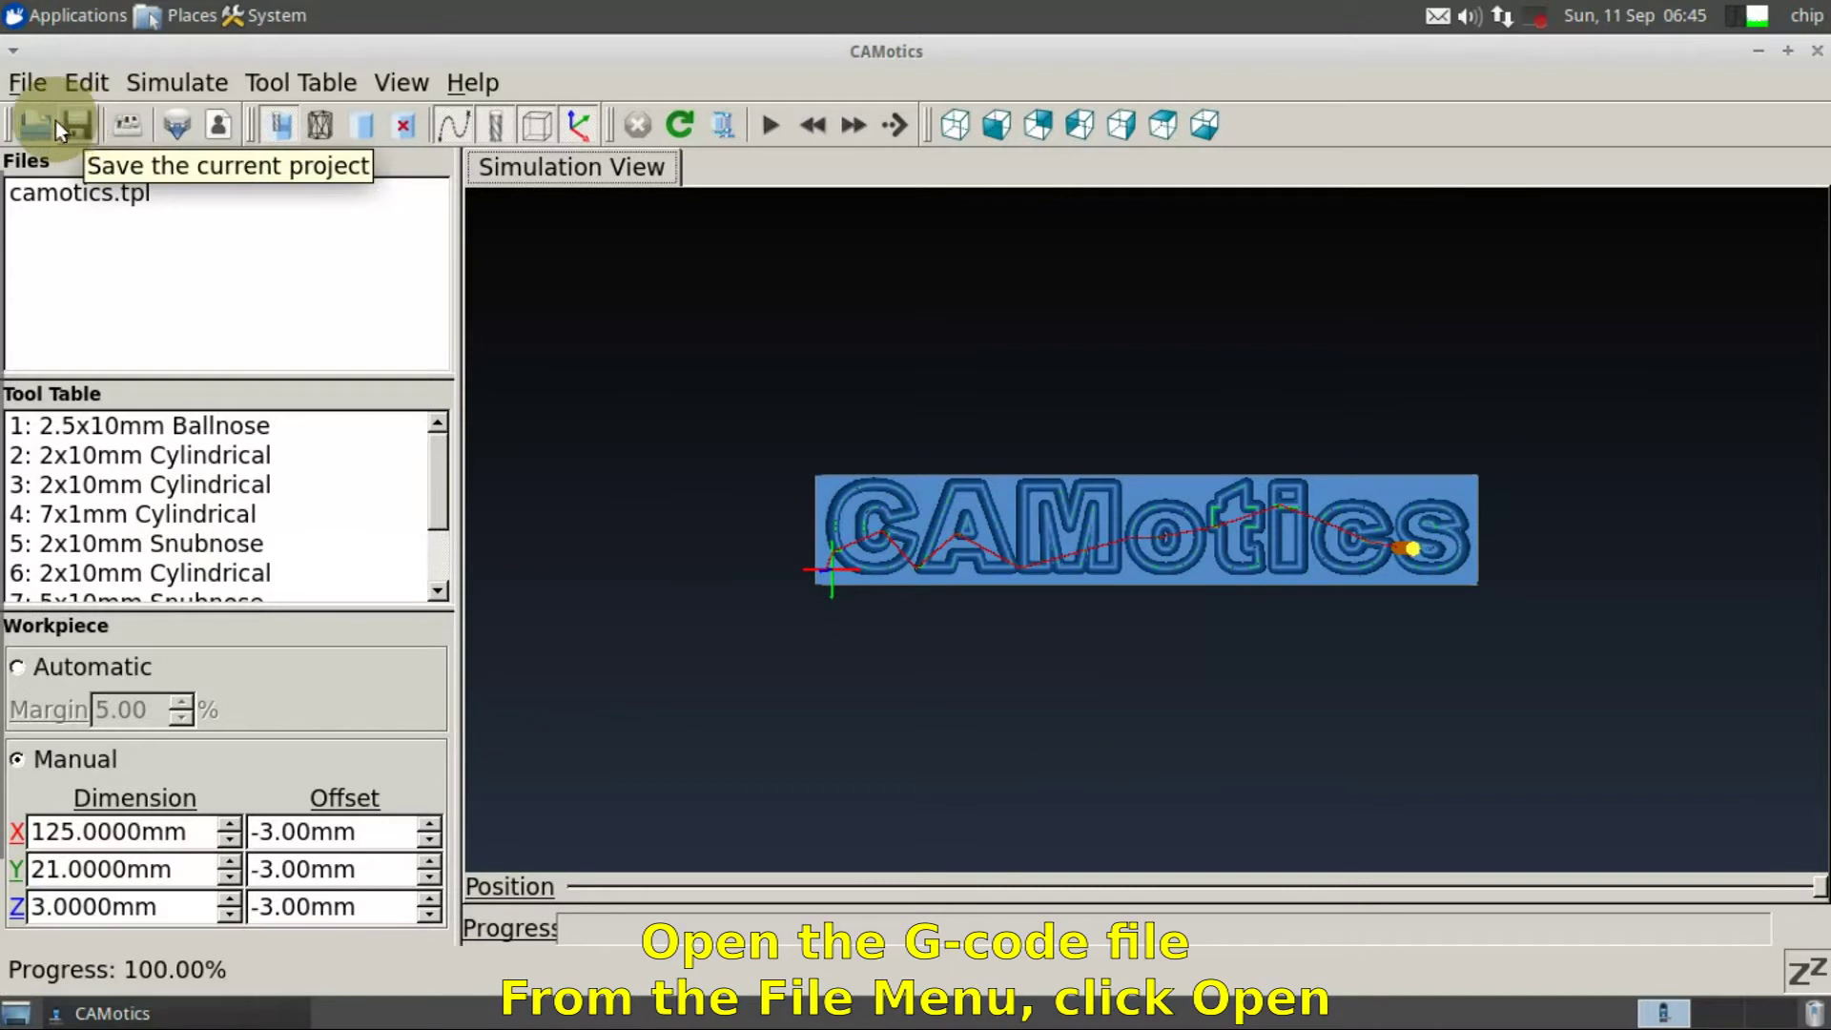
# Open the G-code file ChipsWoodShop.ngc from the Documents/cnc/CNCWorkflow folder.
pyautogui.click(42, 85)
pyautogui.click(86, 170)
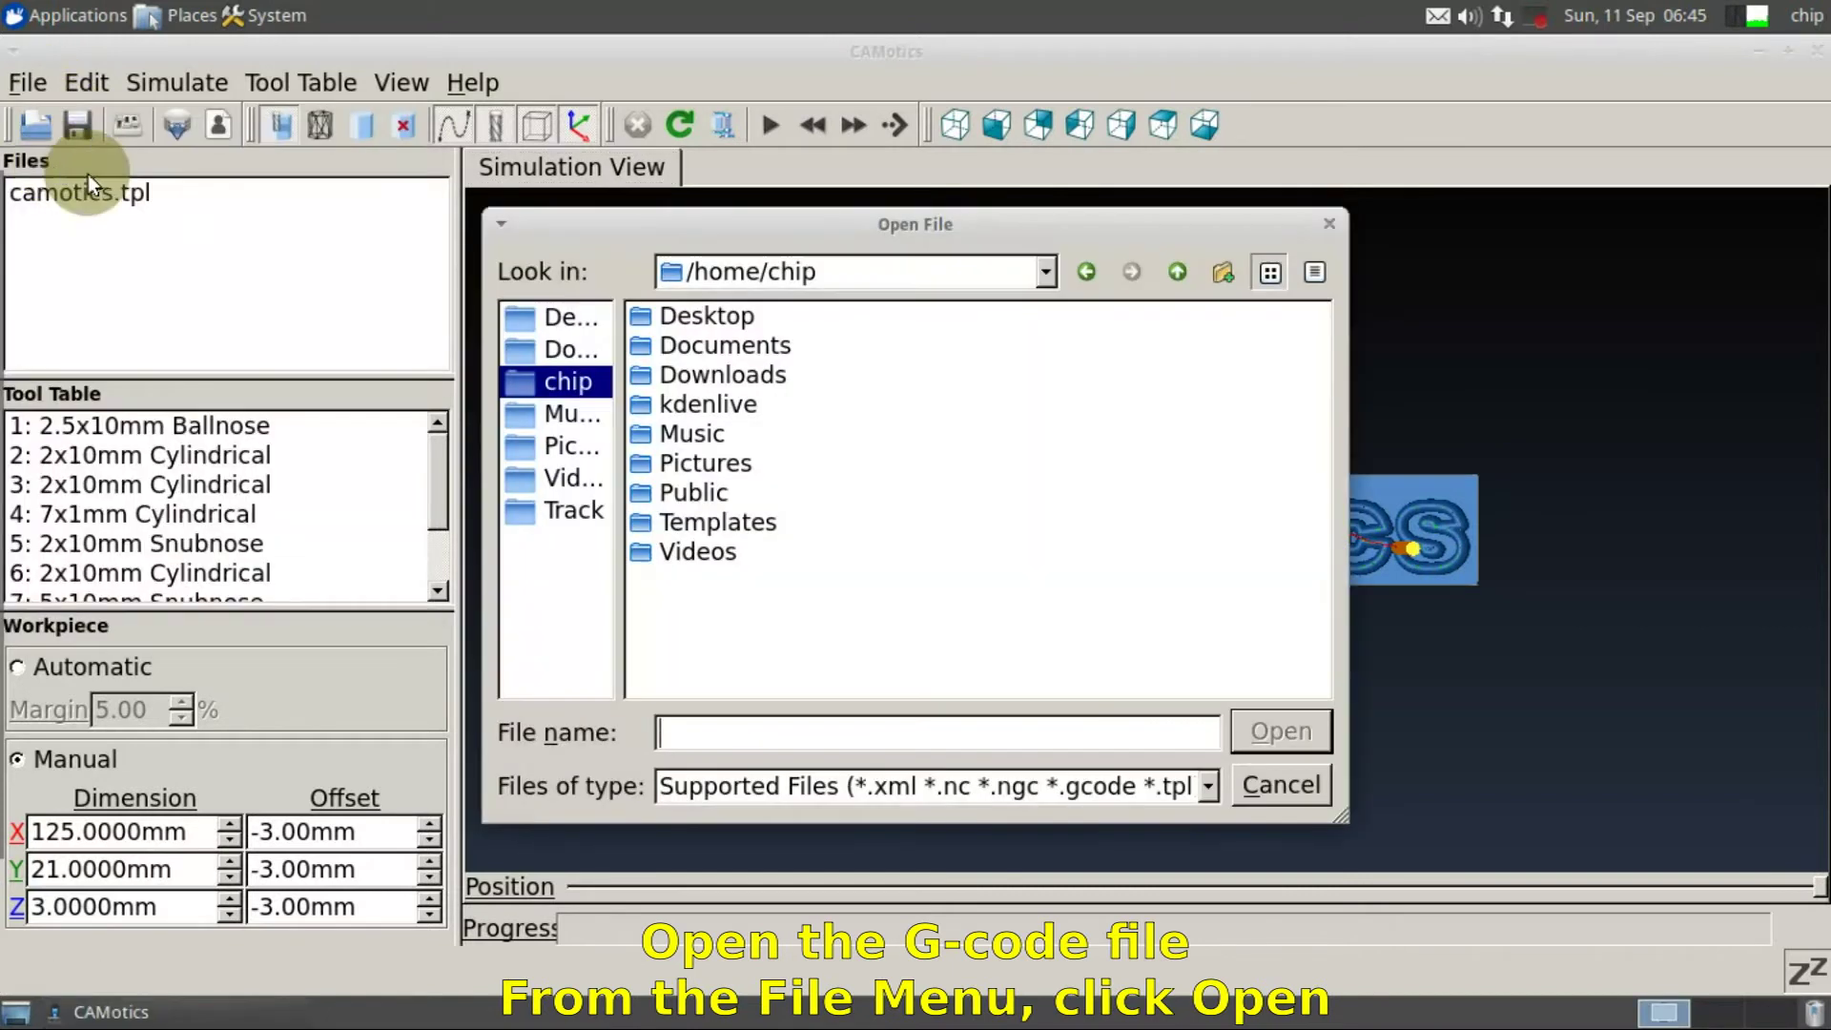
pyautogui.doubleClick(679, 346)
pyautogui.doubleClick(678, 321)
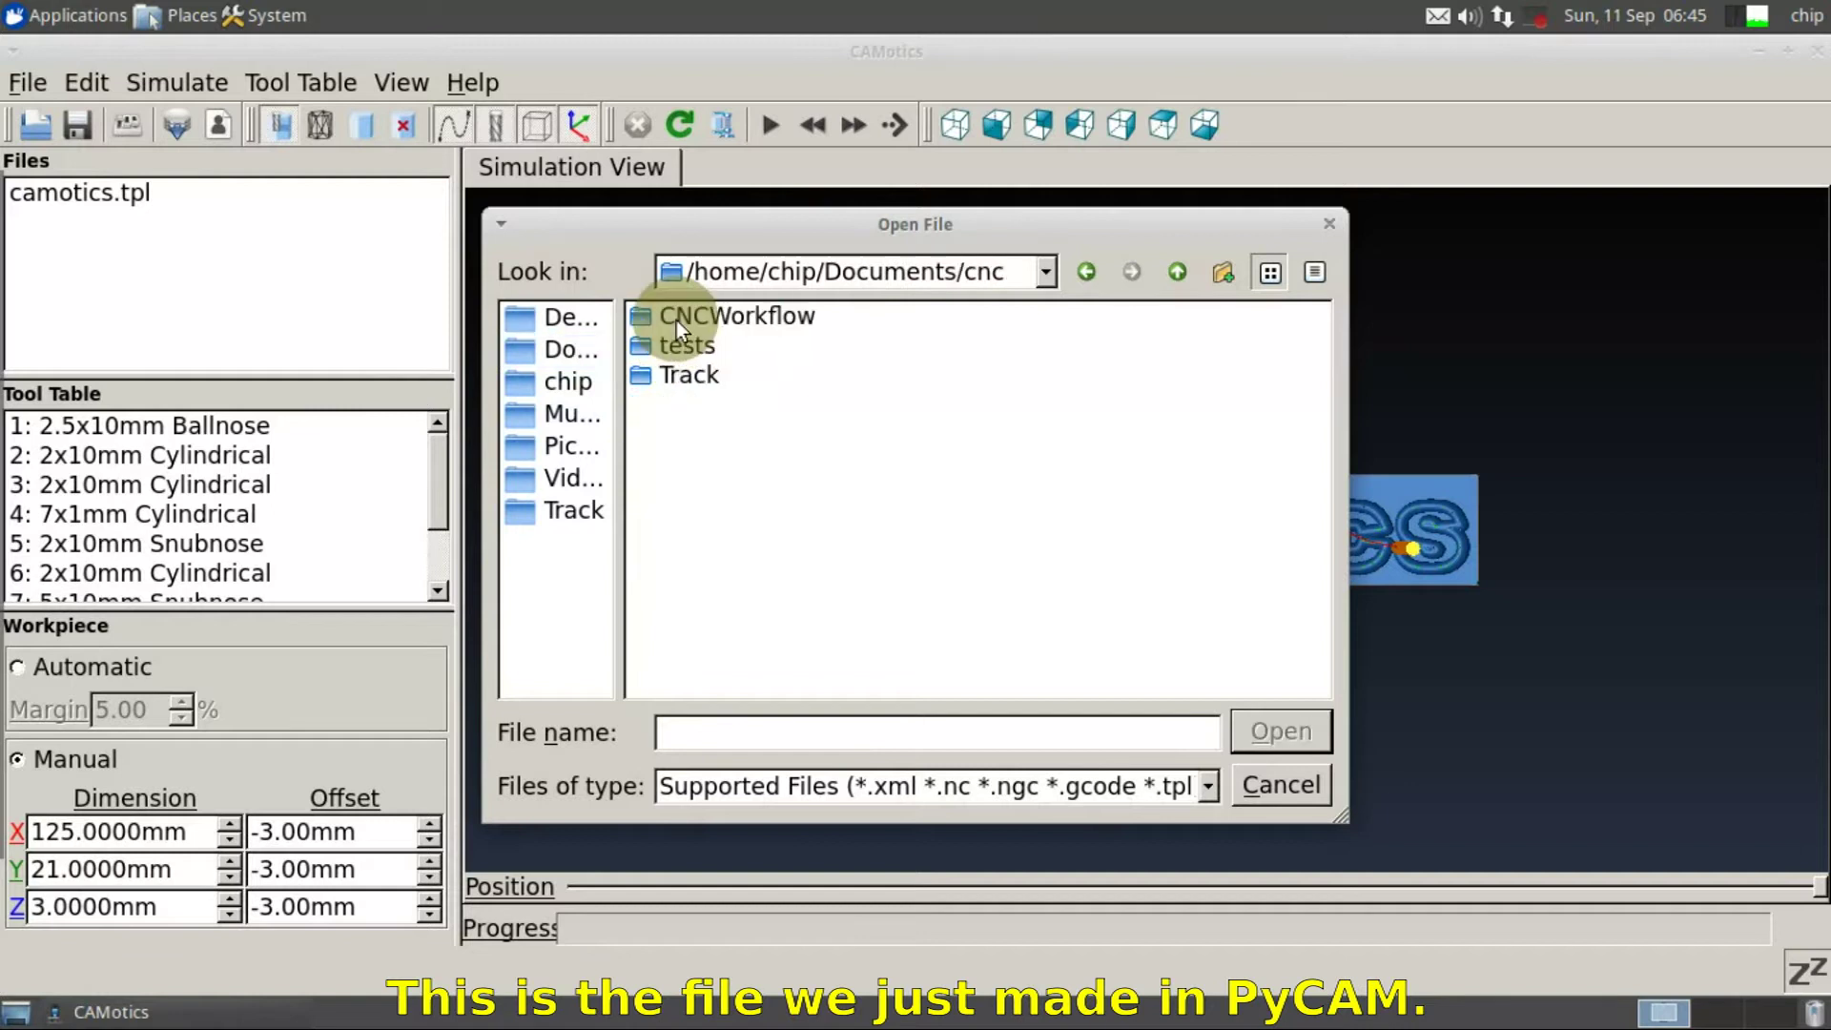
pyautogui.doubleClick(678, 321)
pyautogui.click(696, 353)
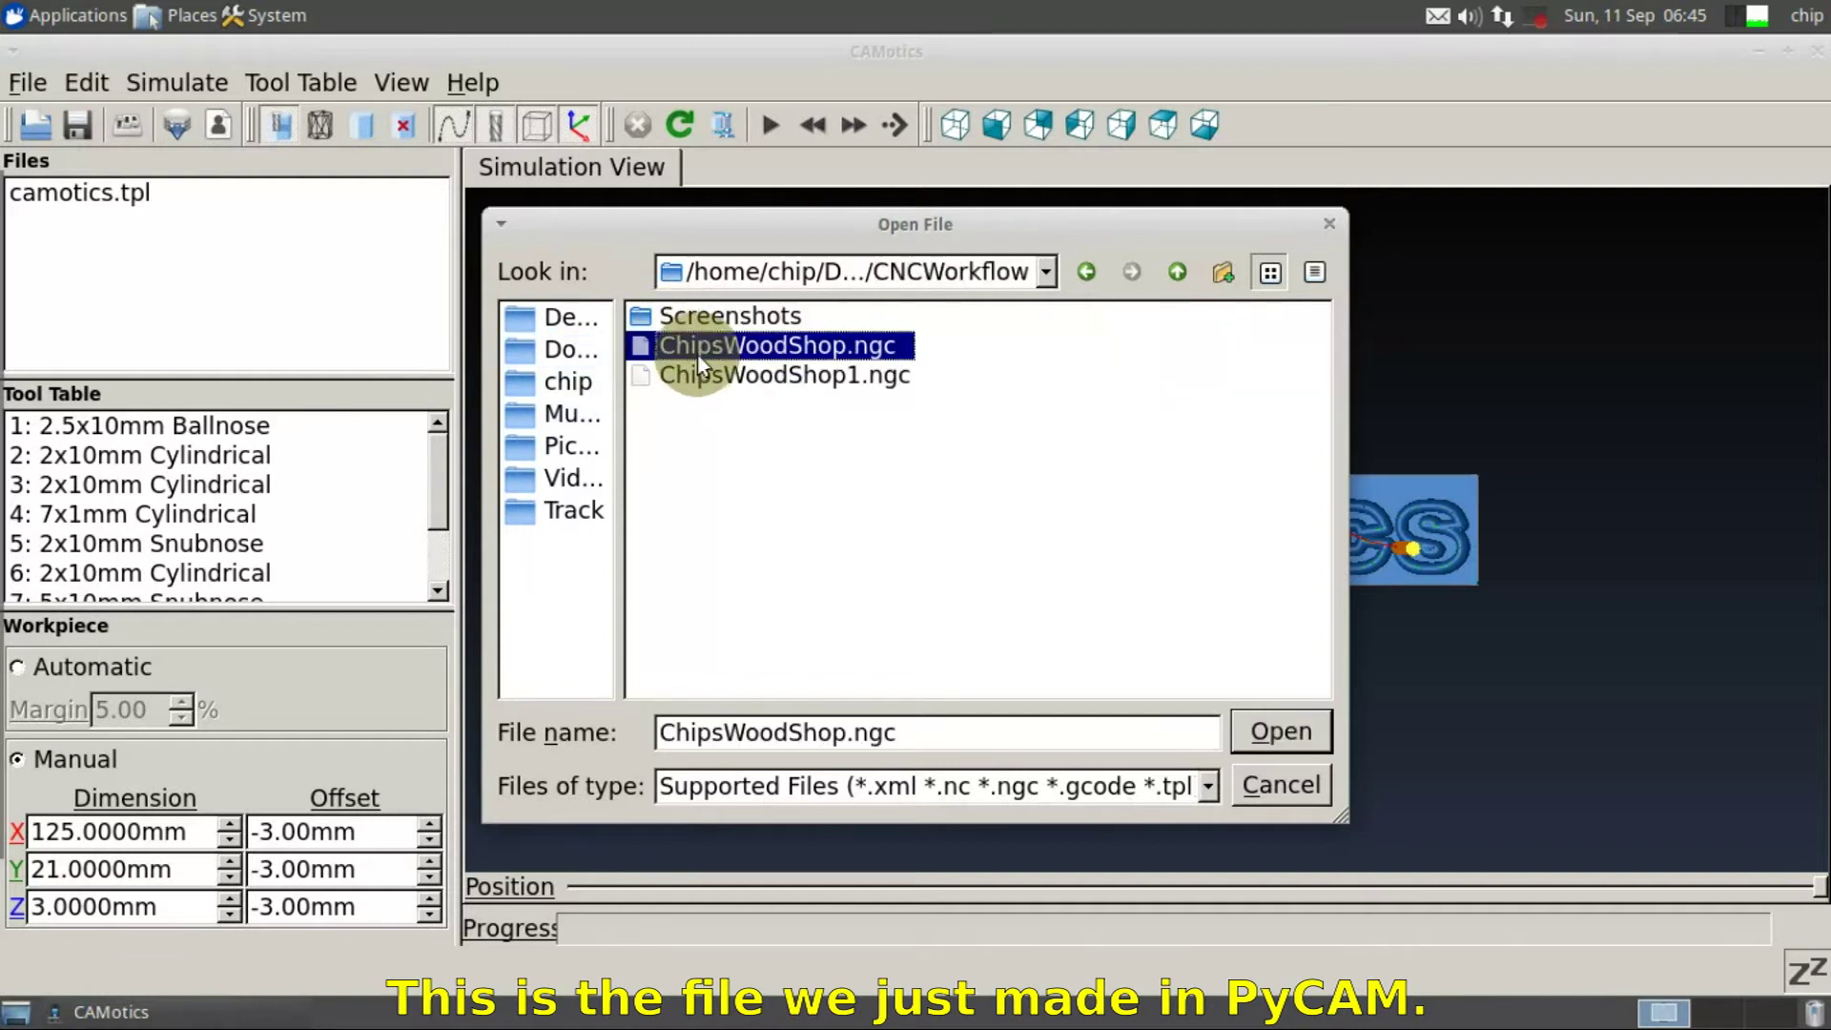
pyautogui.click(1279, 732)
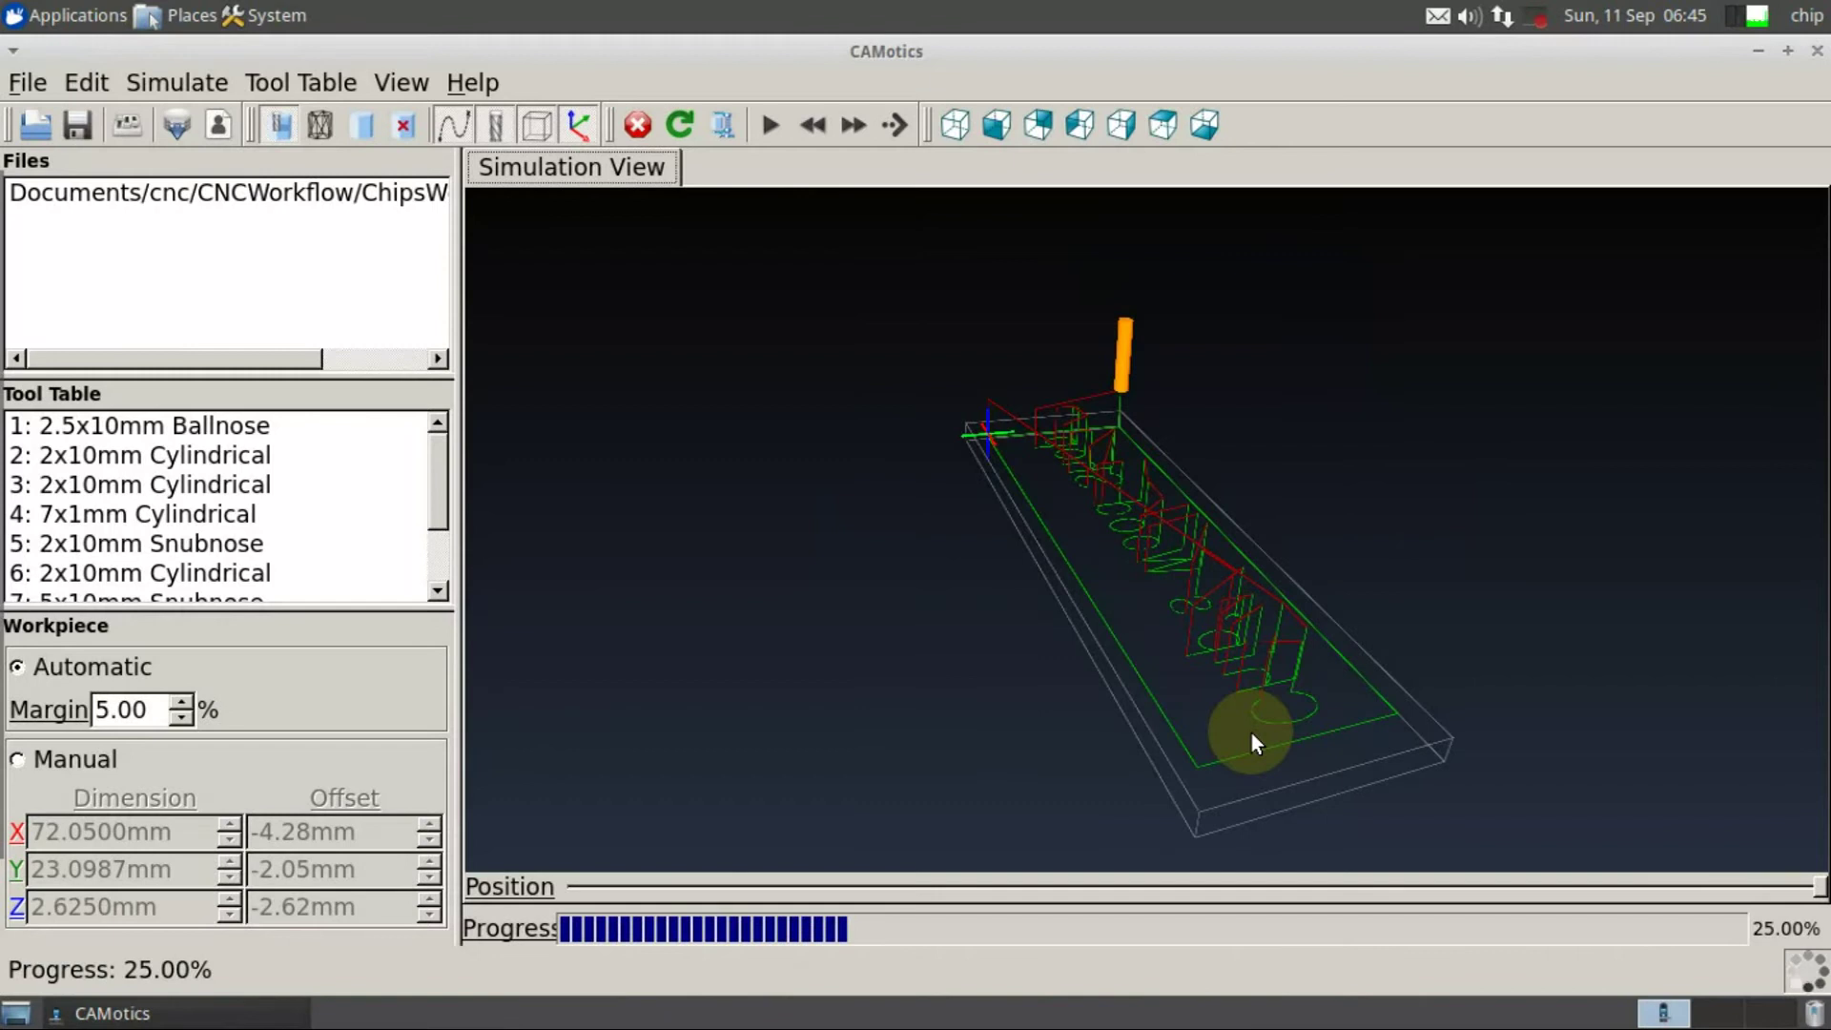
# Create a new tool with number 4 and a Conical shape for the V-bit.
pyautogui.rightClick(197, 511)
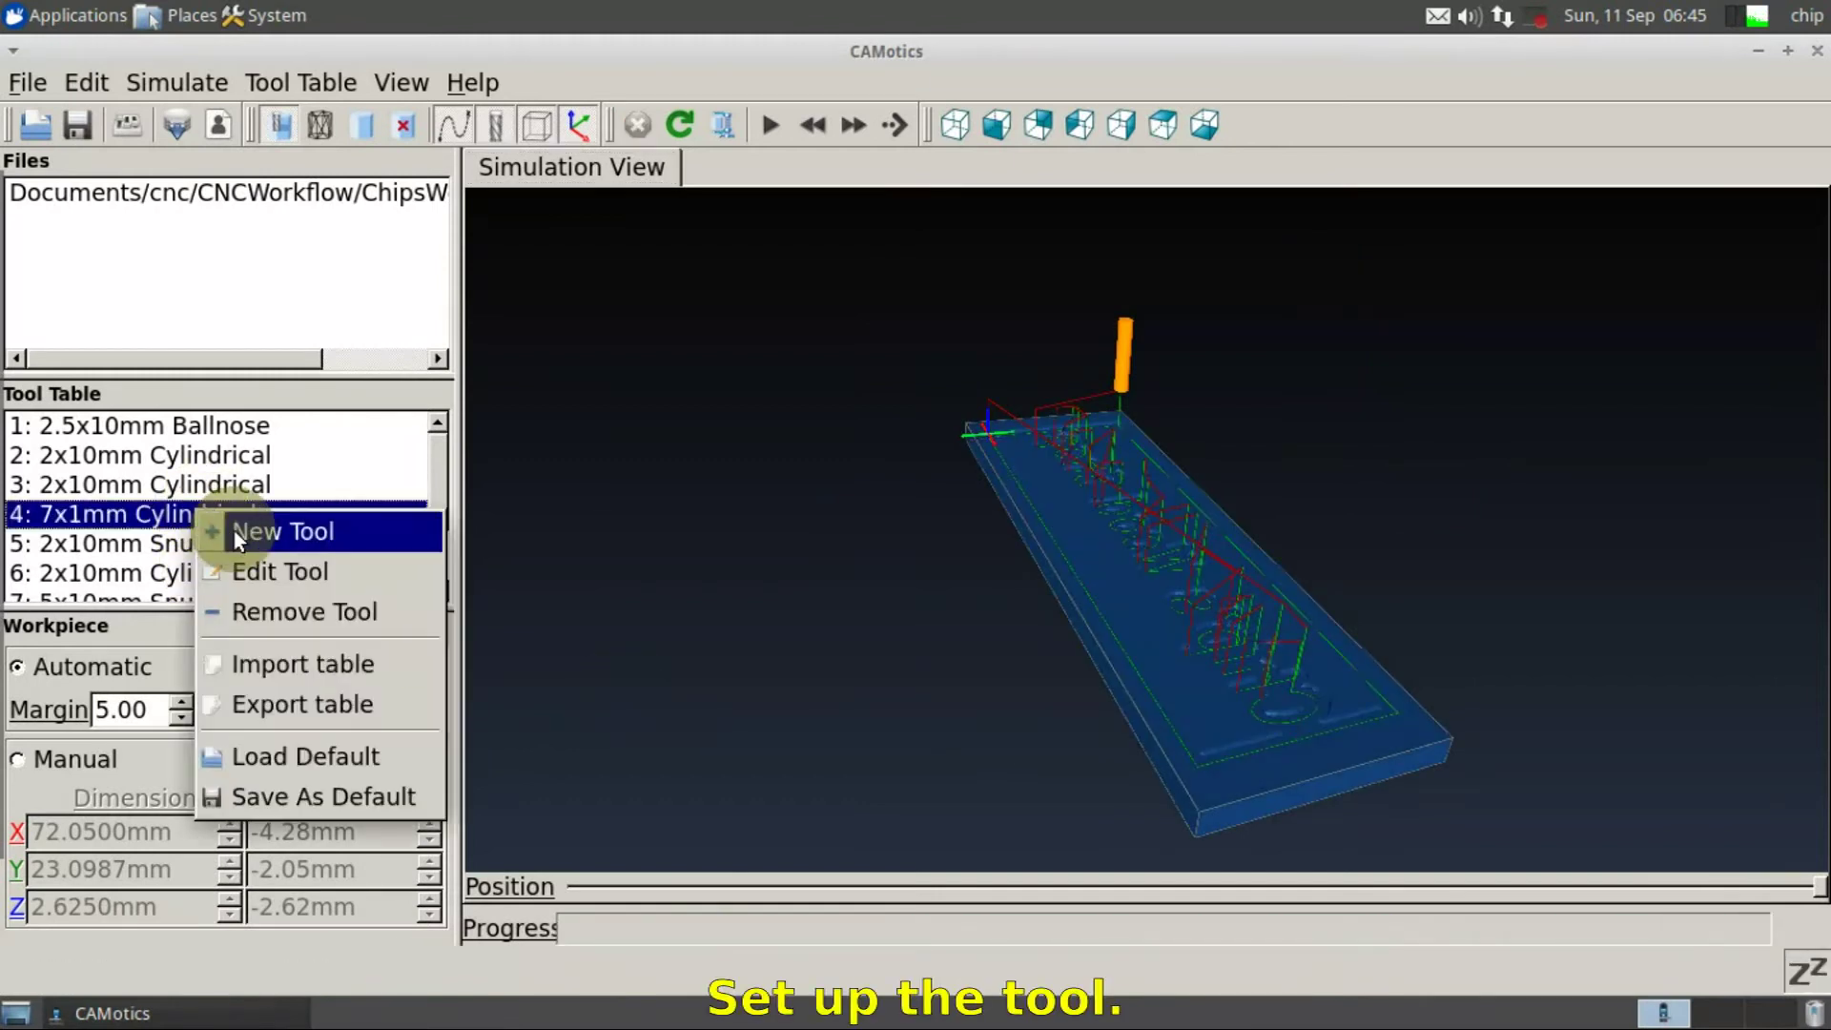
pyautogui.click(238, 534)
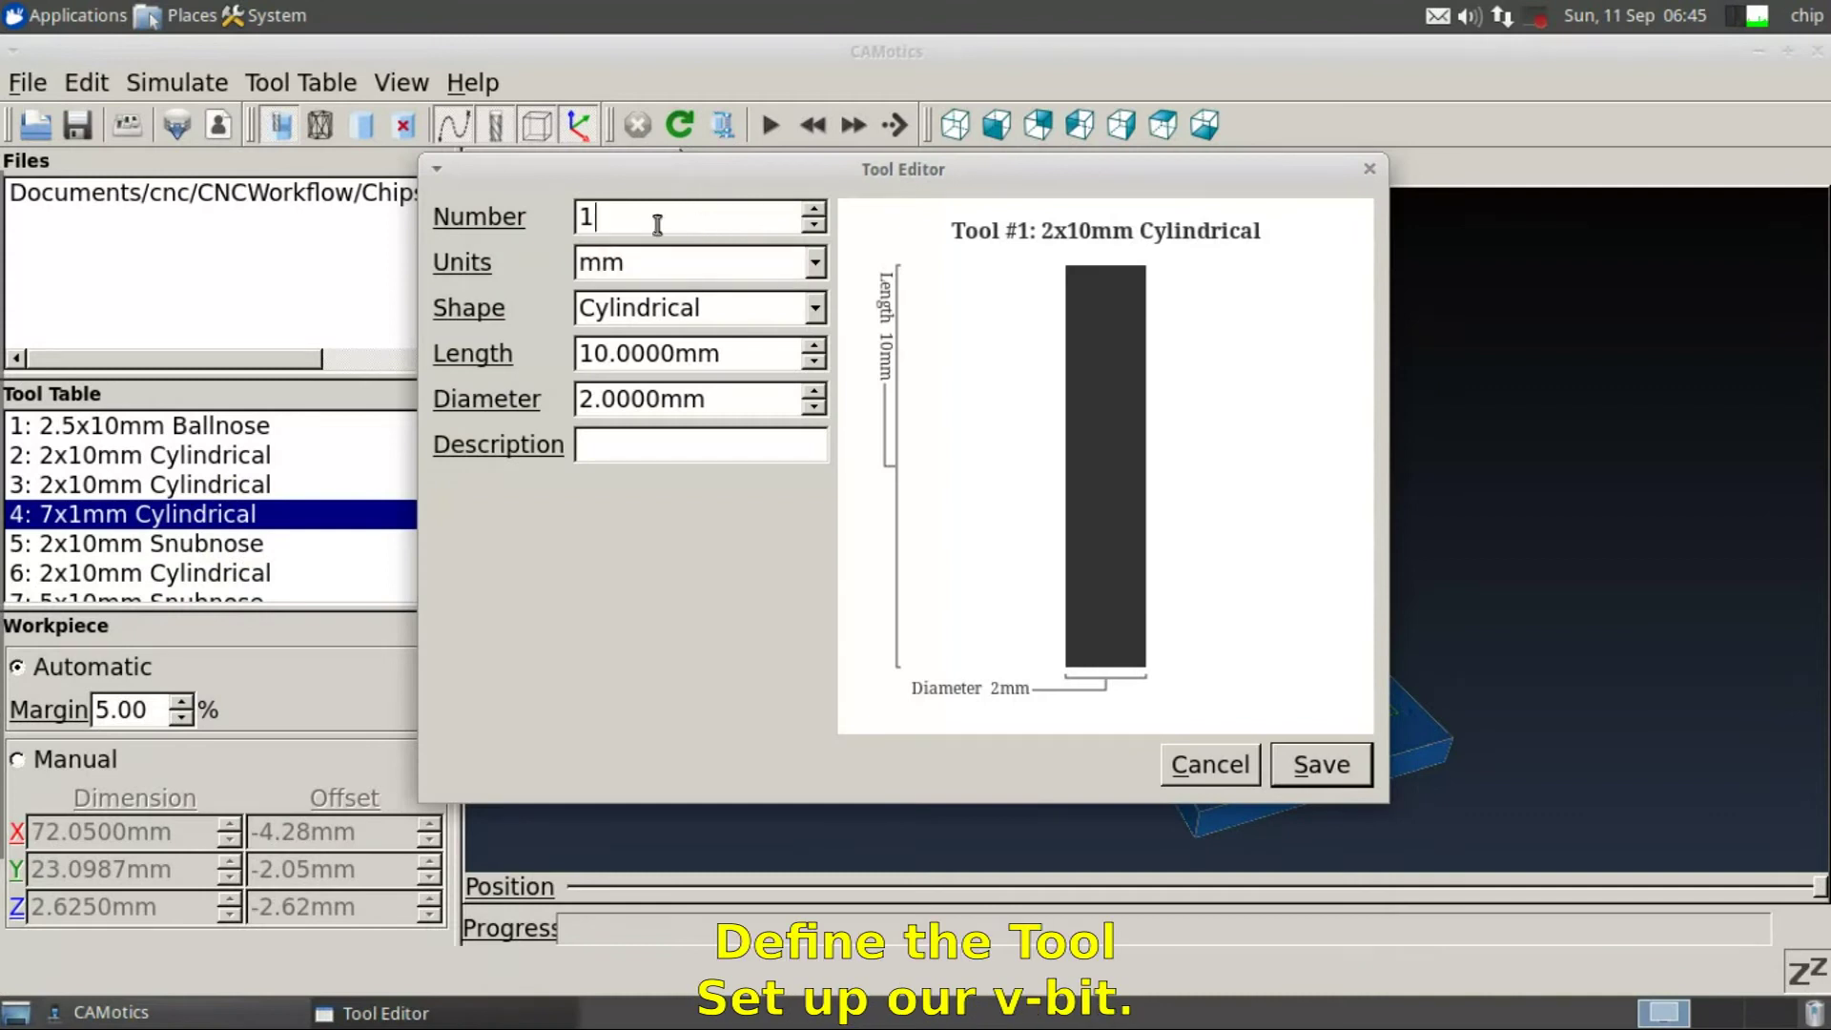
pyautogui.click(534, 217)
pyautogui.write('4')
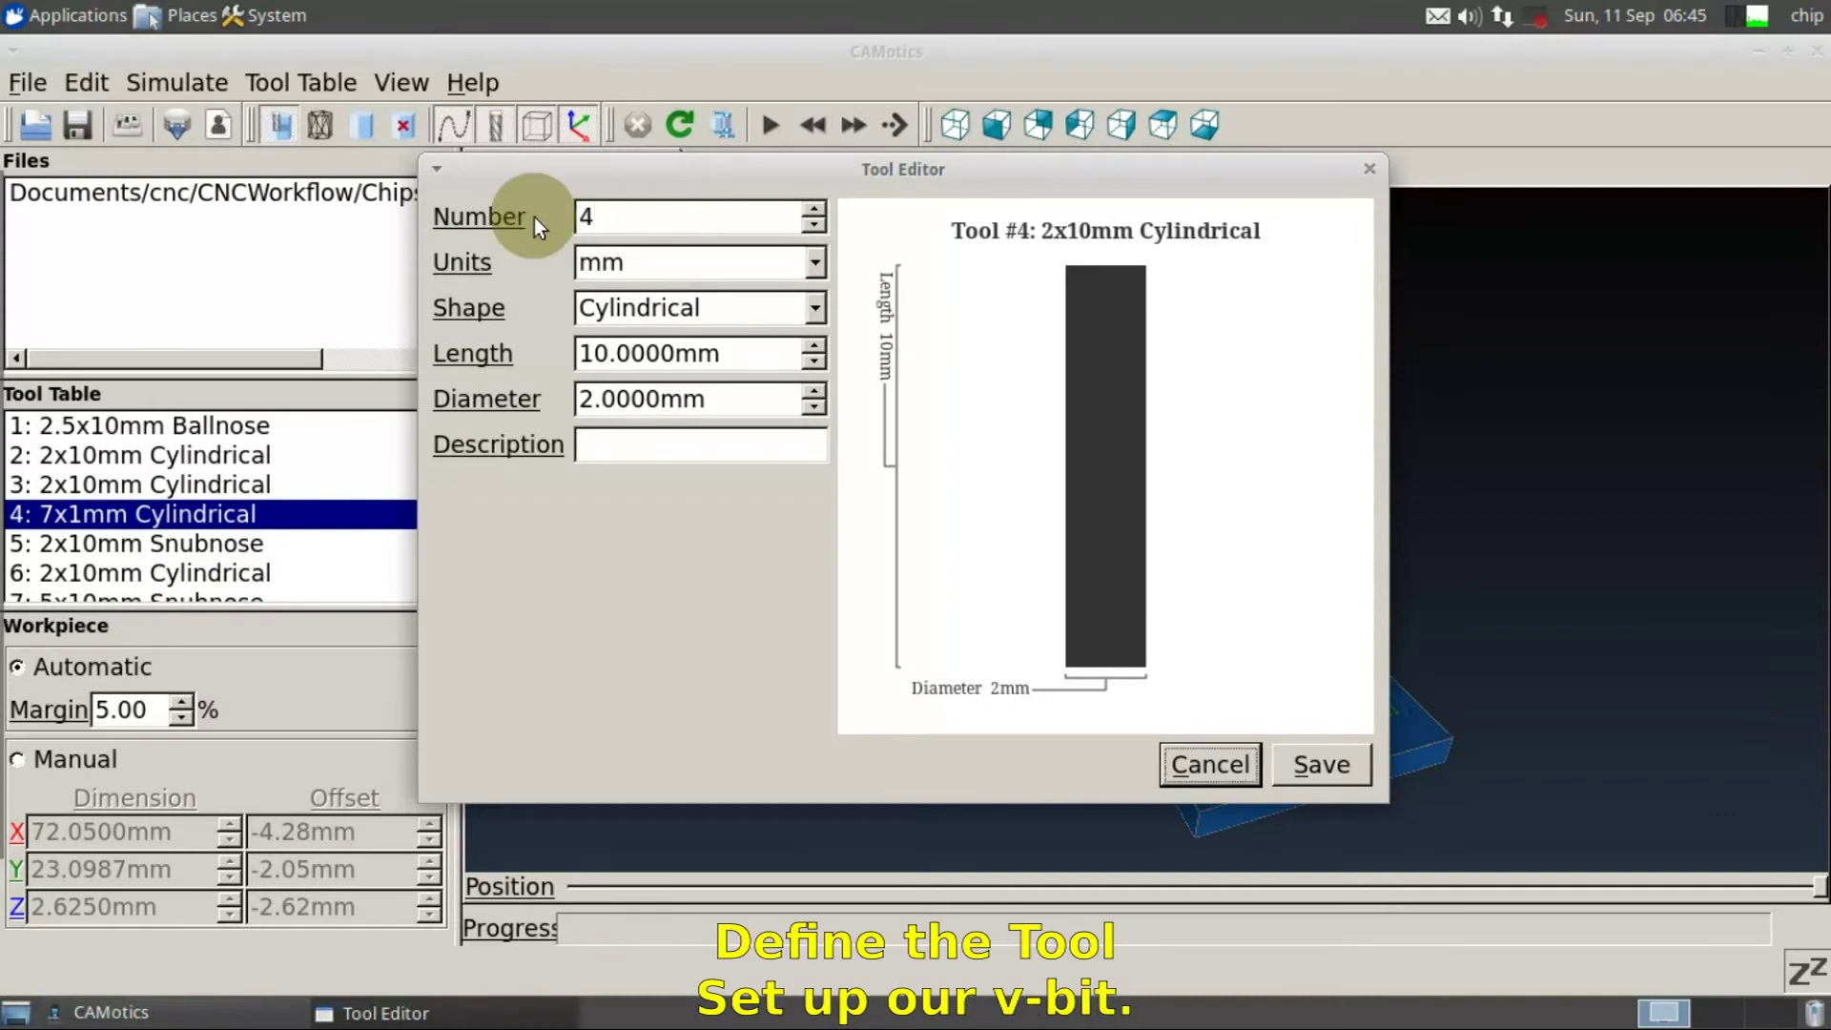
pyautogui.click(811, 311)
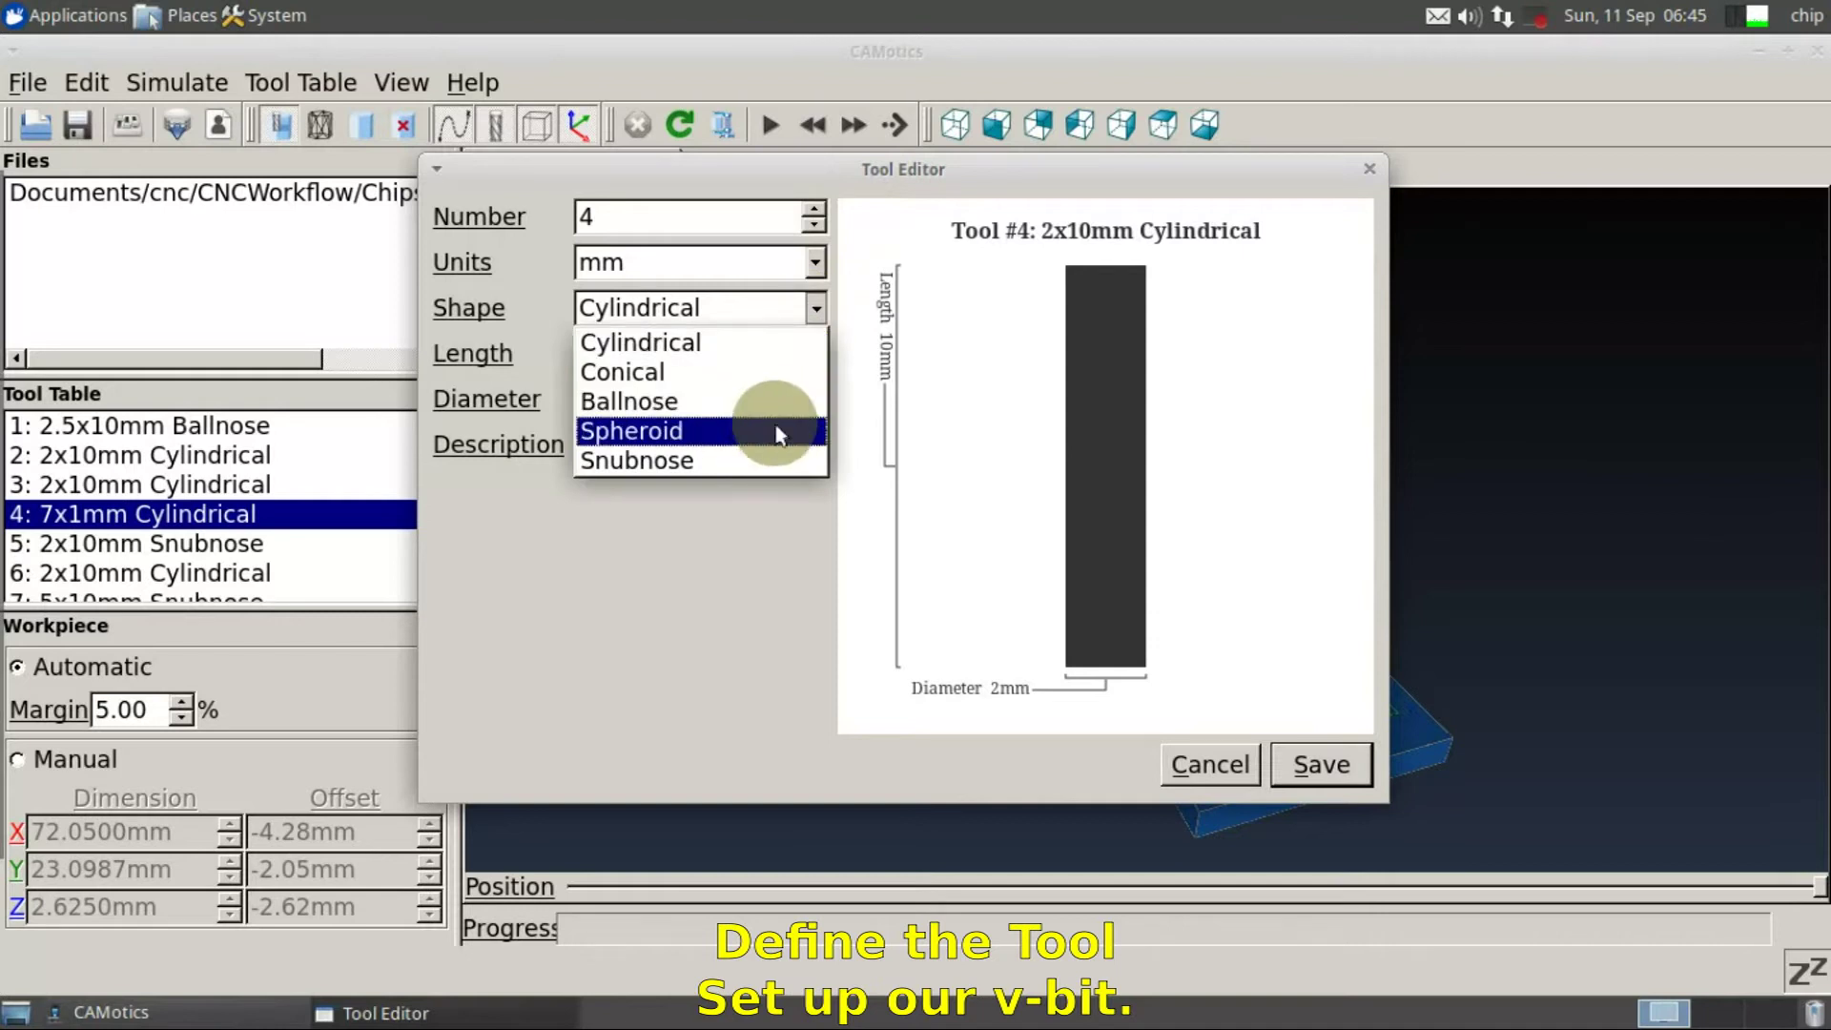
pyautogui.click(771, 381)
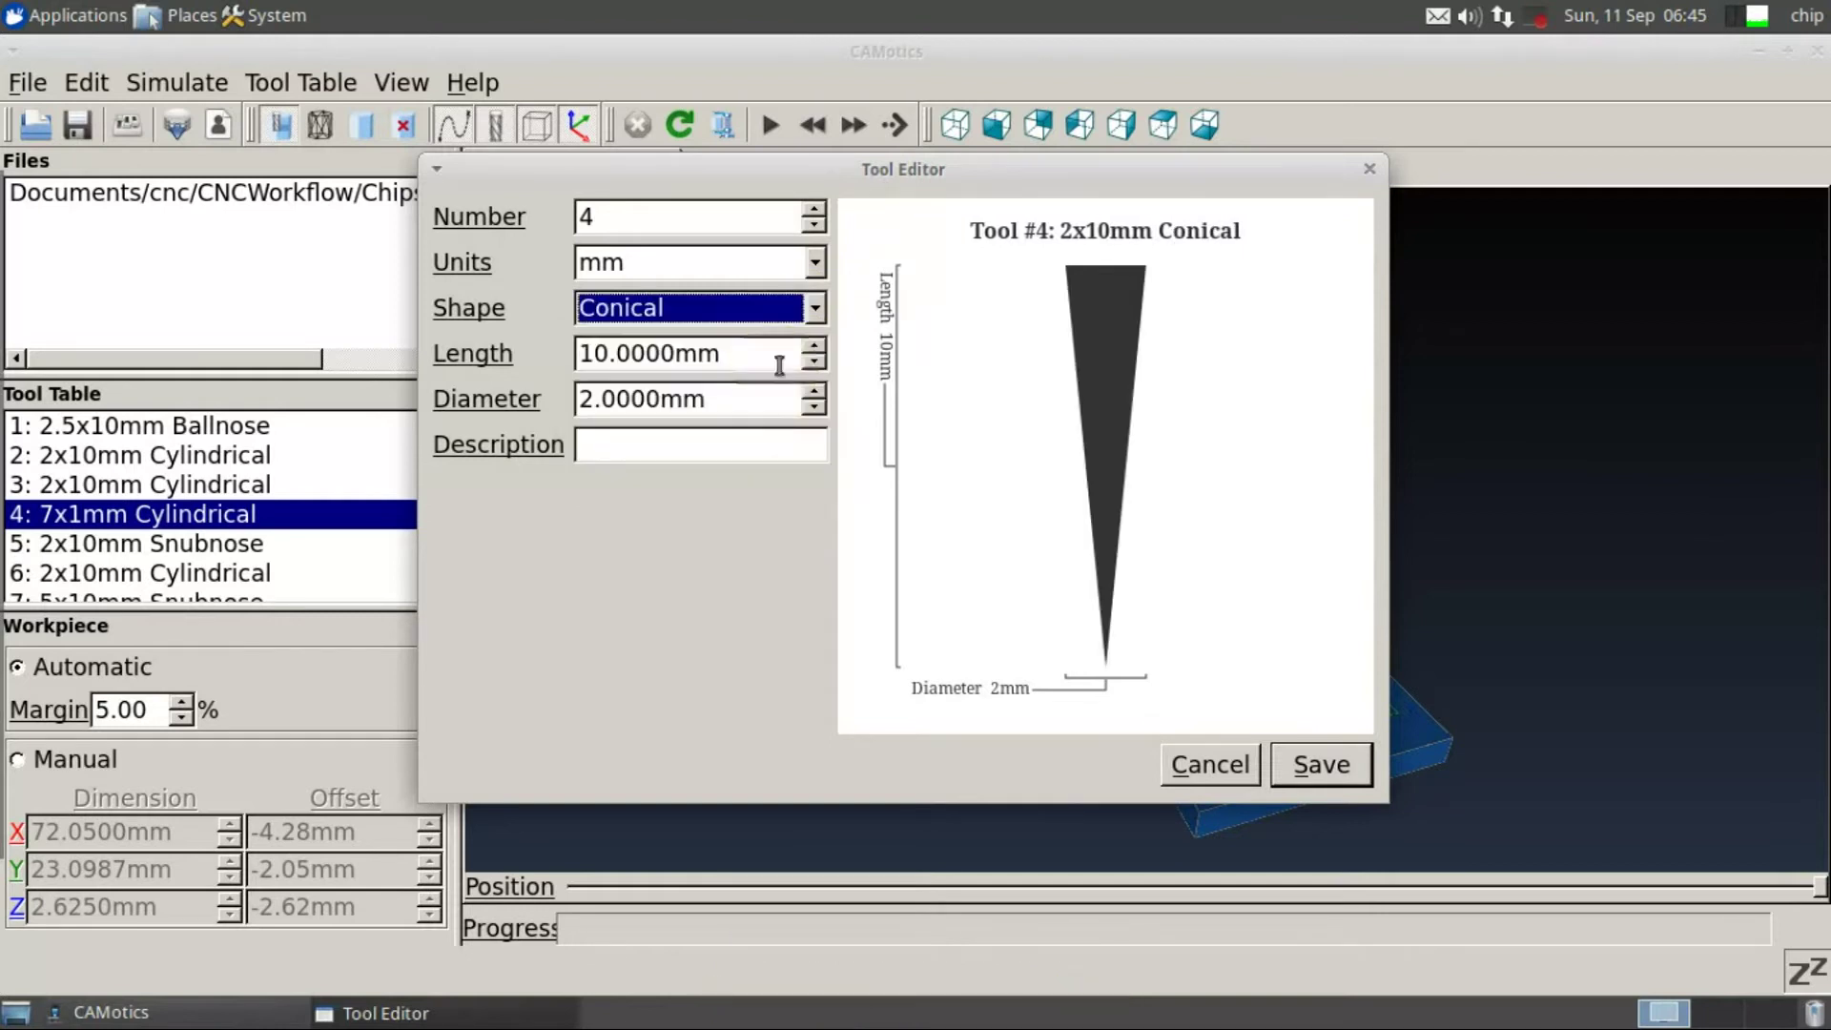
# Set the conical tool's diameter to 20 mm, describe it as V-Bit, and save it over the existing tool 4.
pyautogui.click(590, 400)
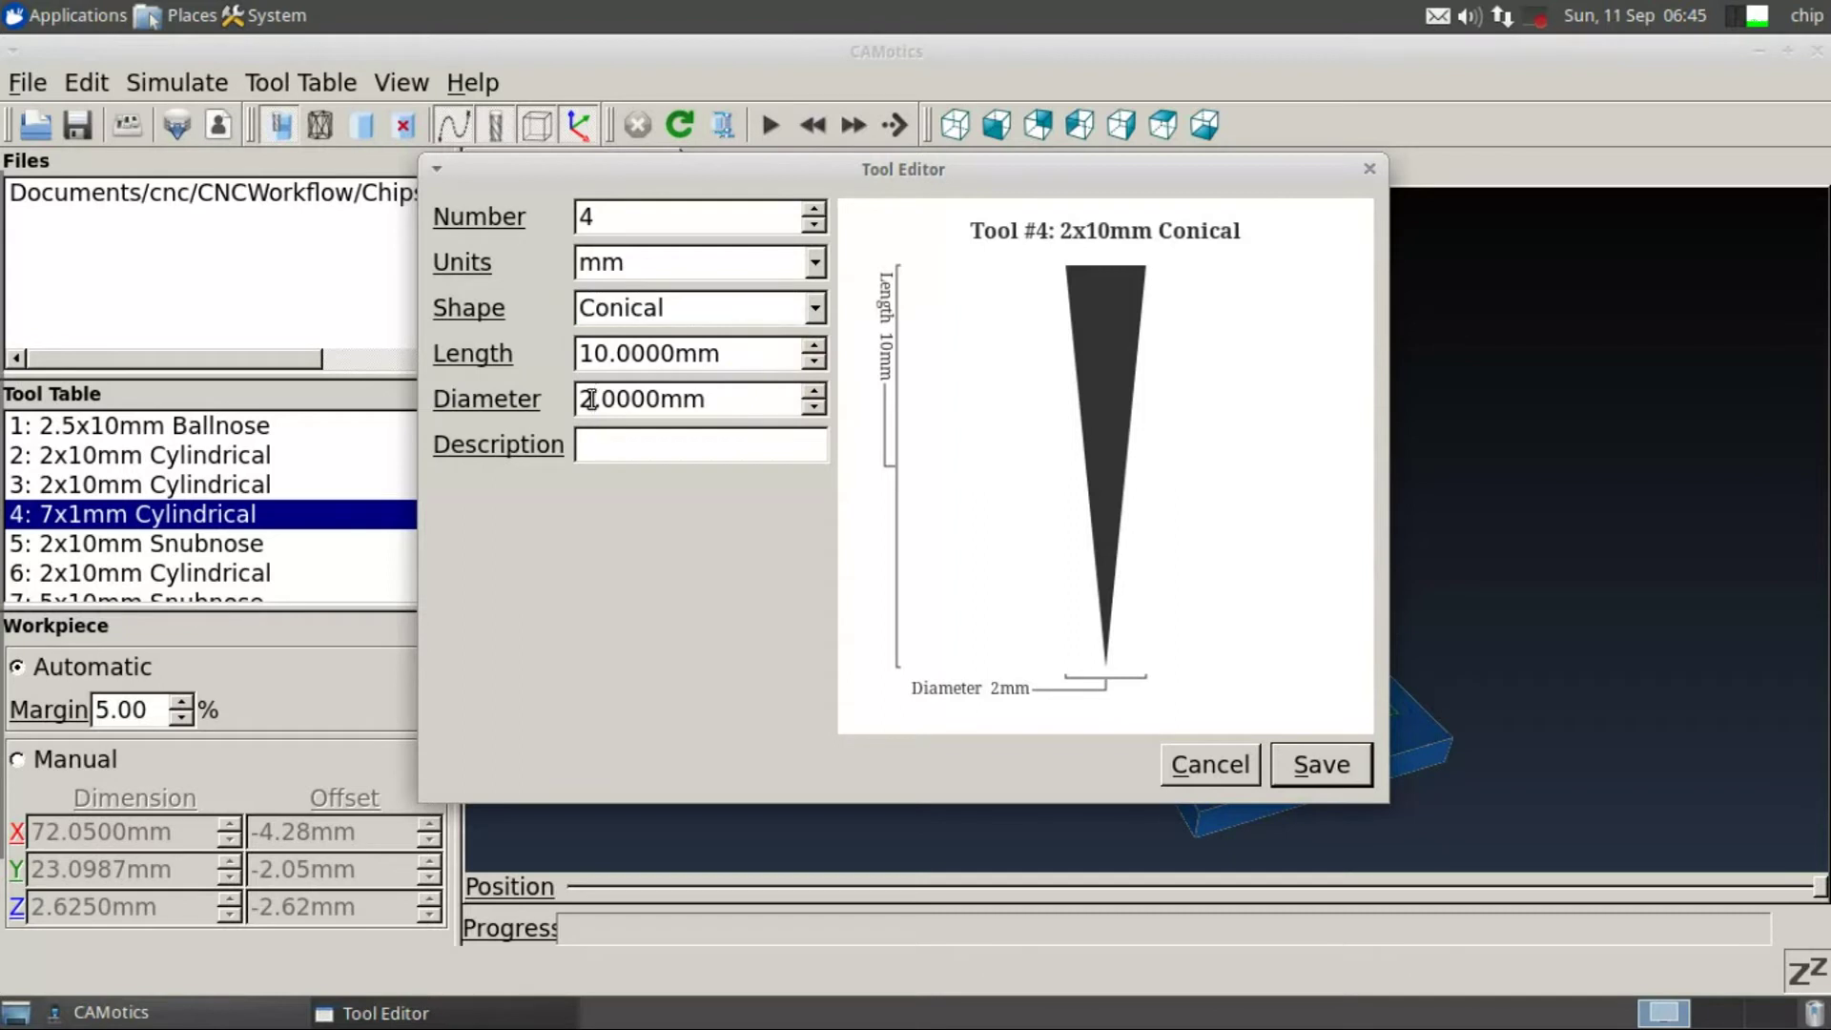
pyautogui.write('0')
pyautogui.click(632, 445)
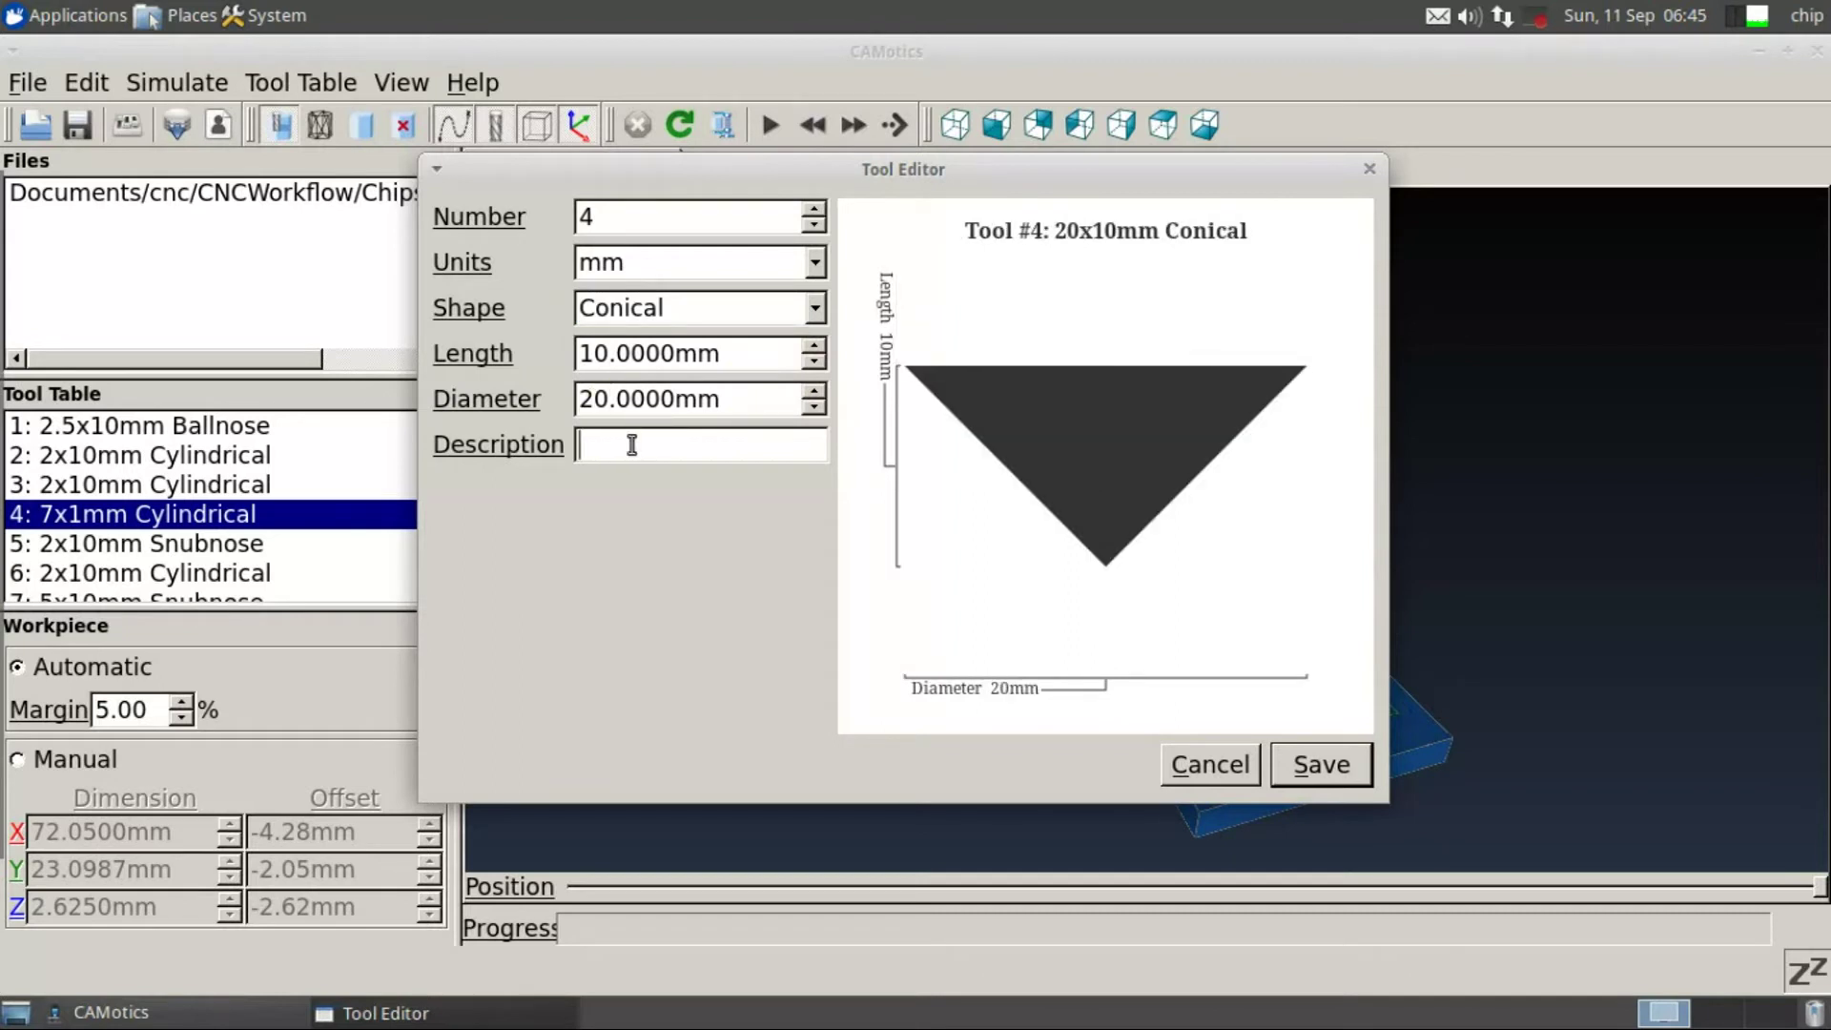
pyautogui.write('V-Bit')
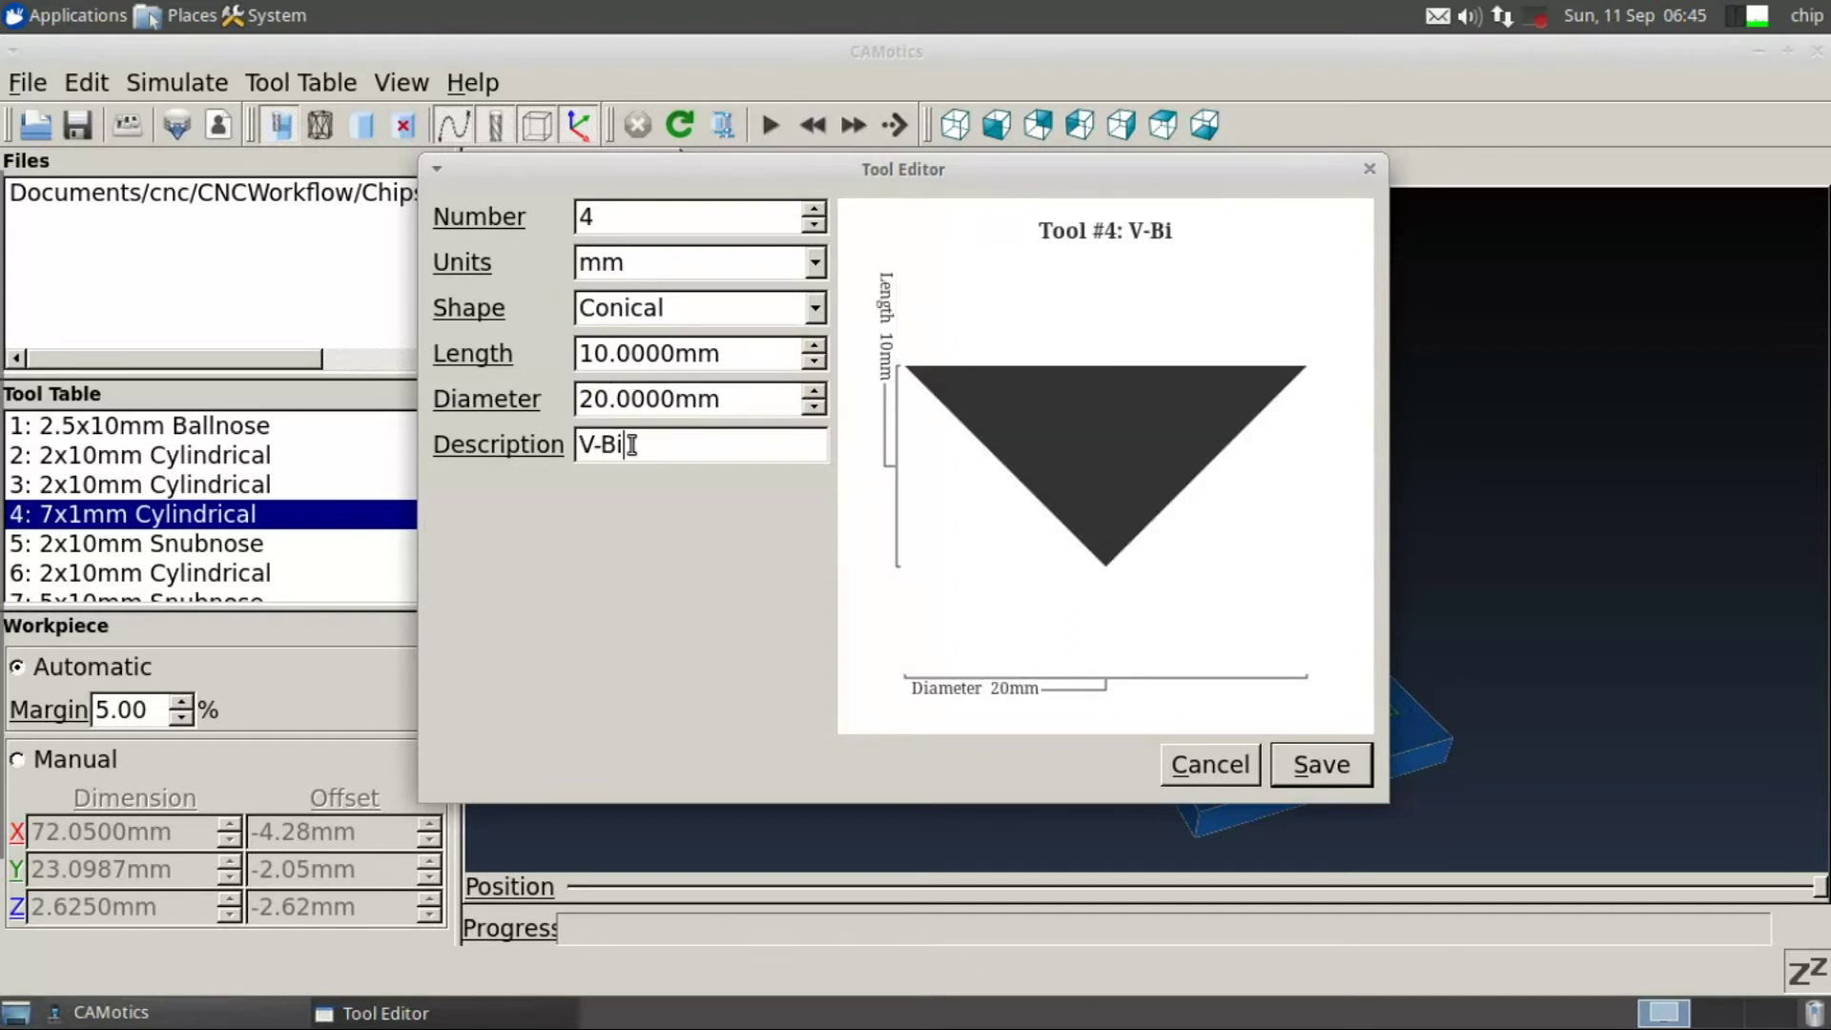
pyautogui.click(1345, 769)
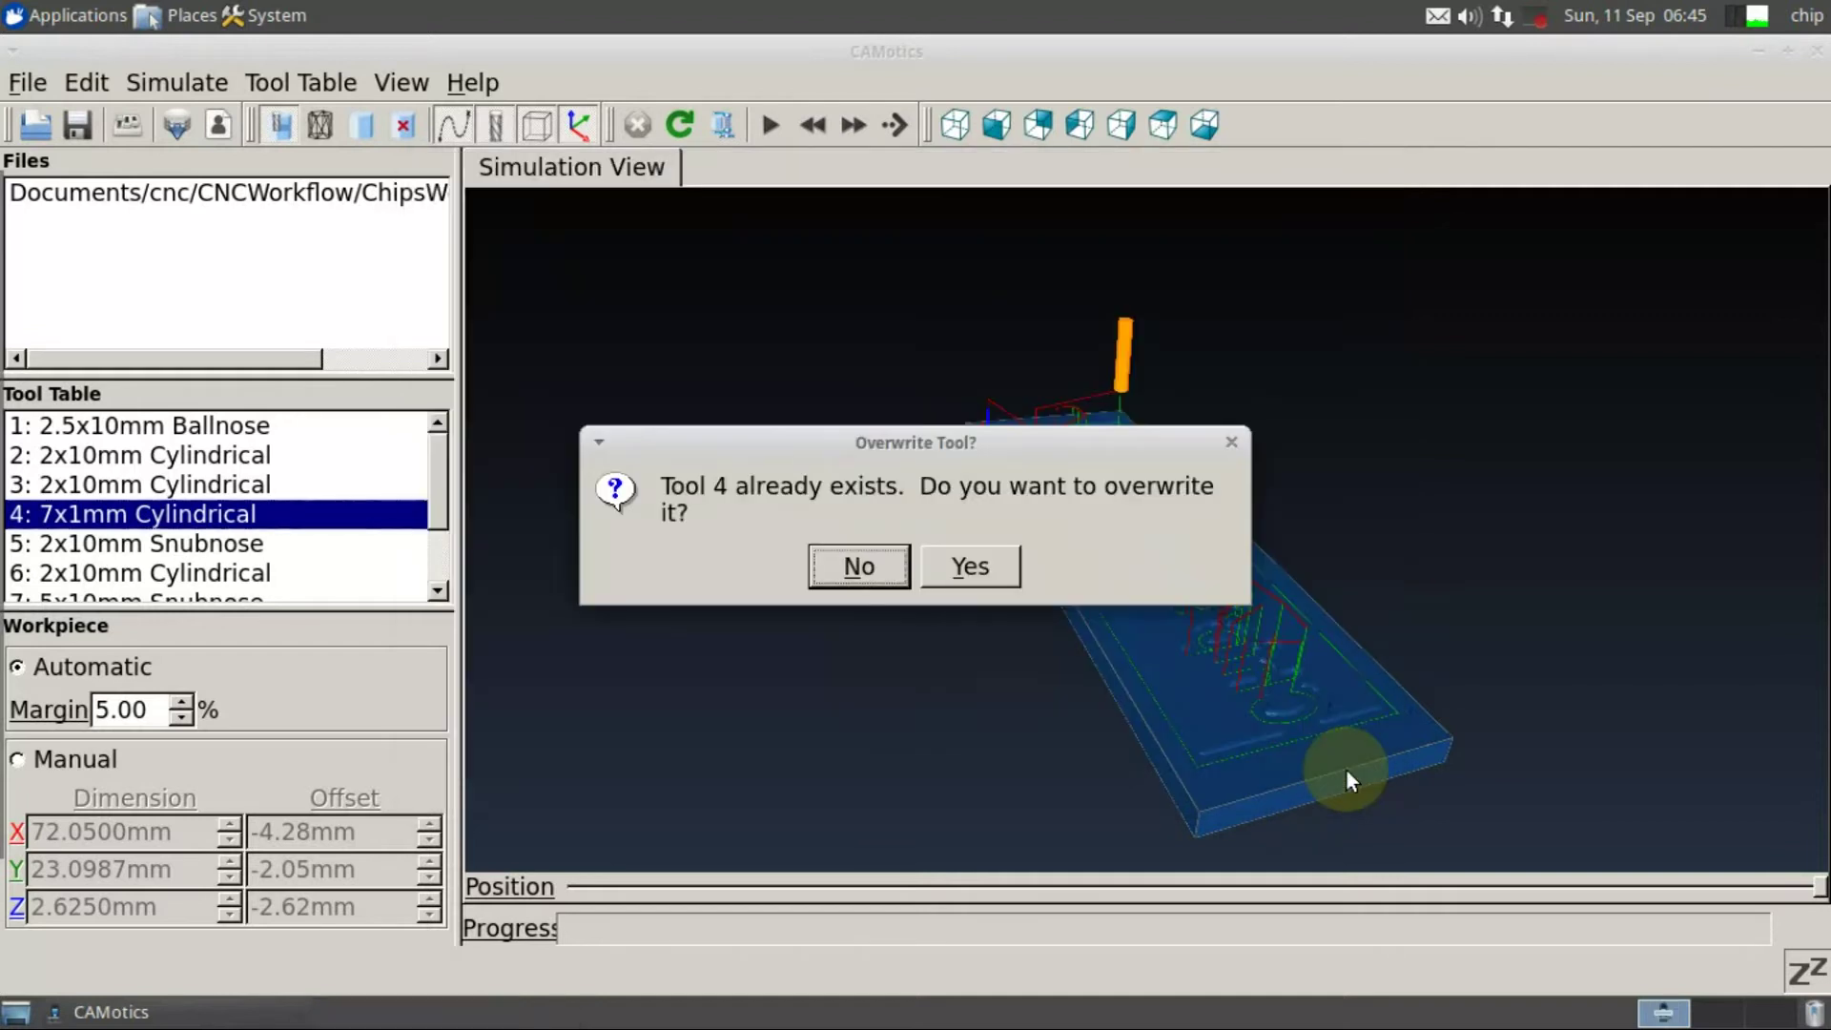
pyautogui.click(971, 566)
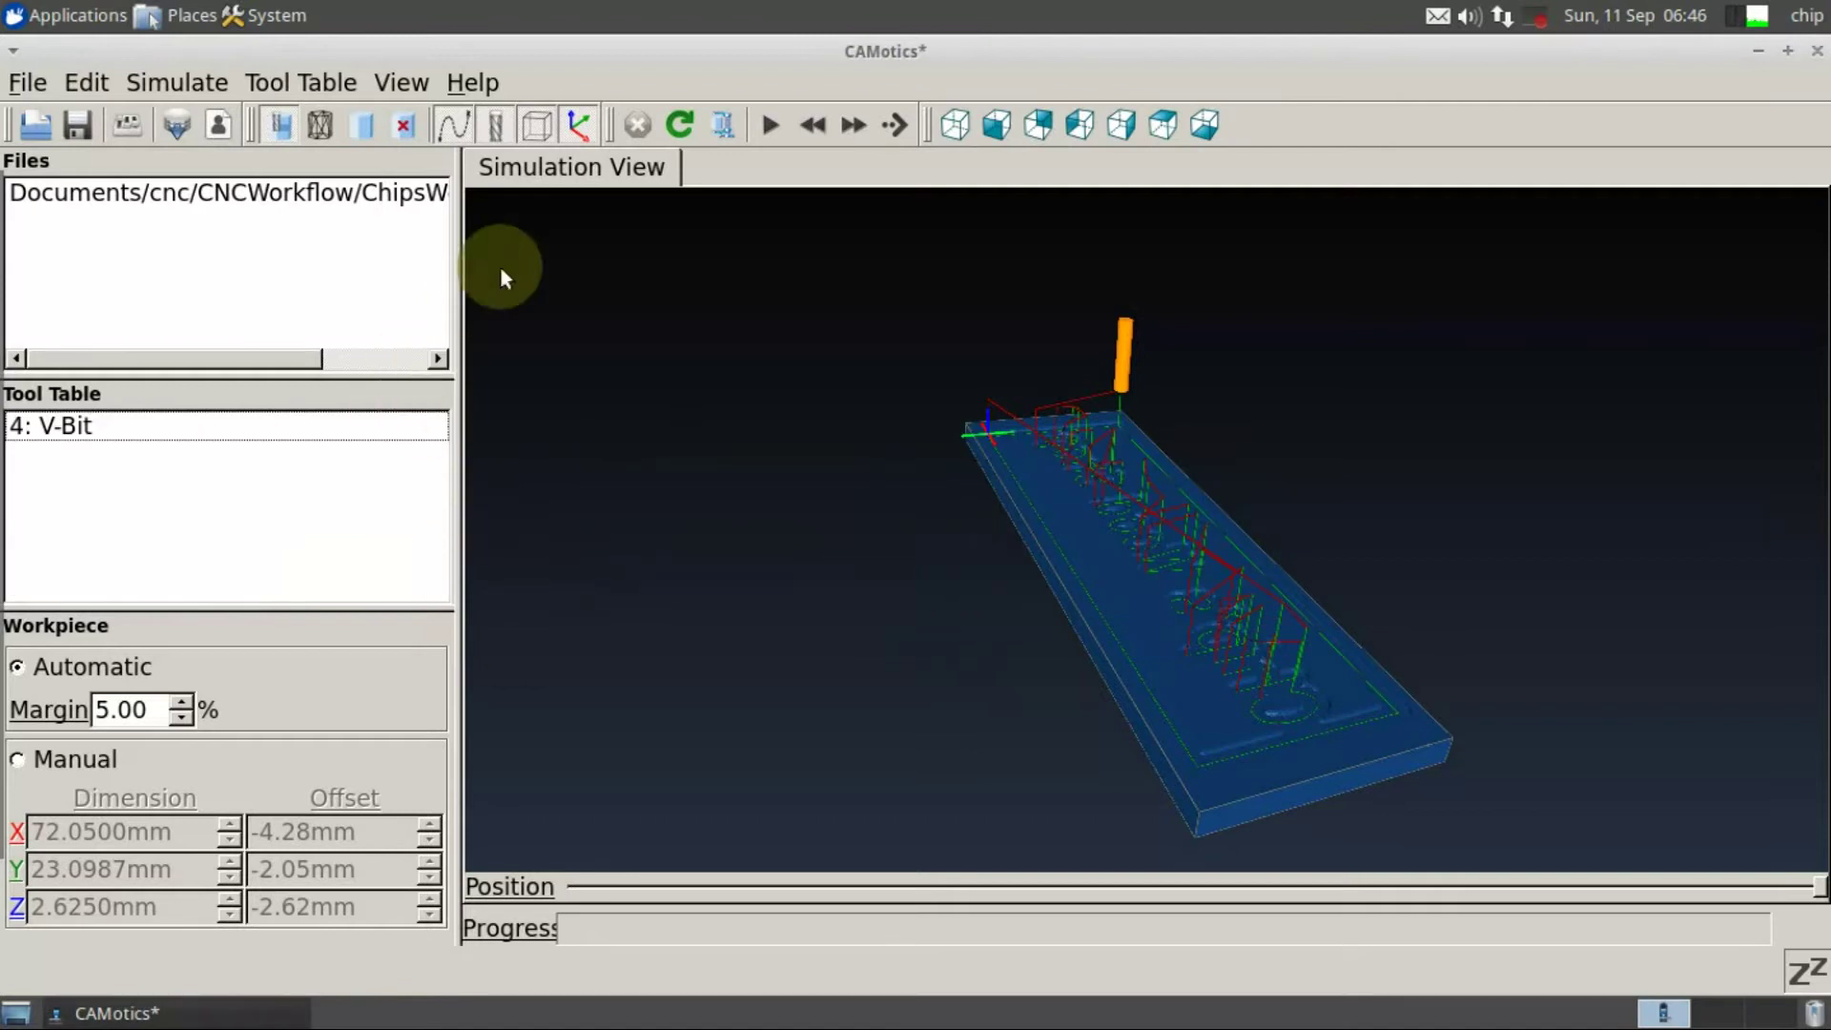
# Rerun the simulation with the V-Bit and inspect the engraved surface up close with the tool hidden.
pyautogui.click(687, 123)
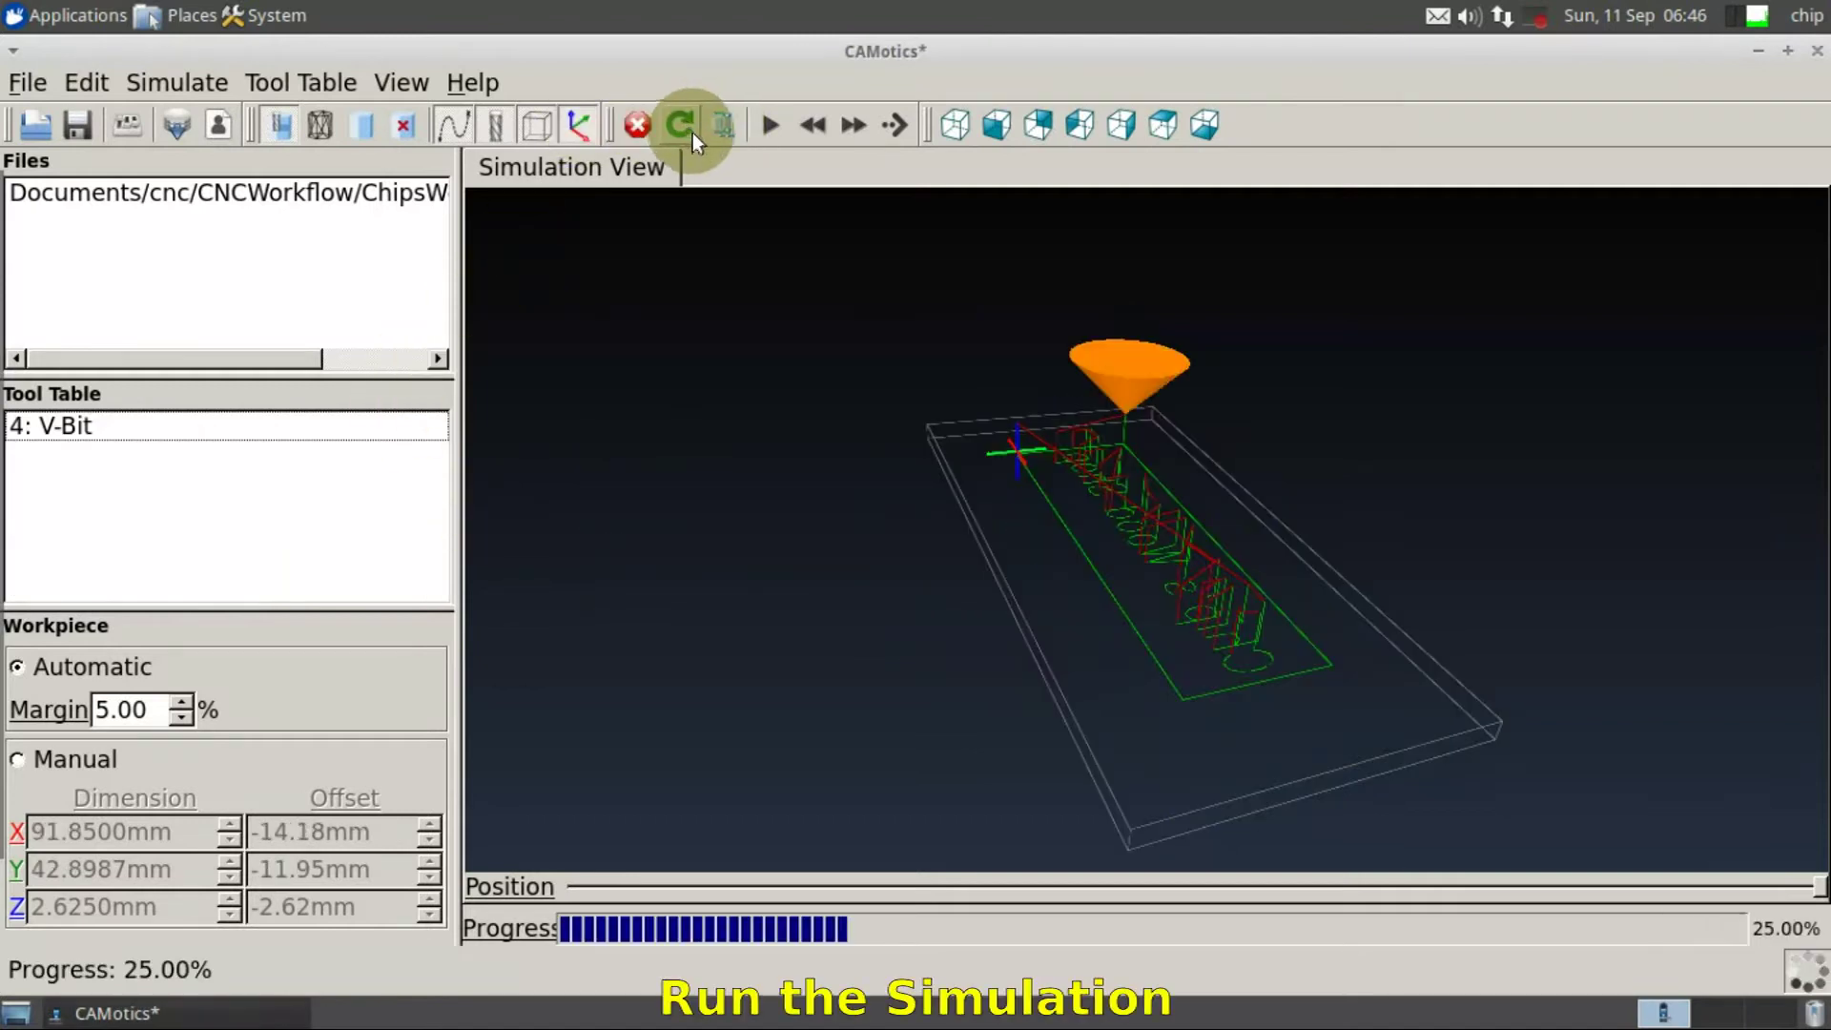
pyautogui.click(770, 122)
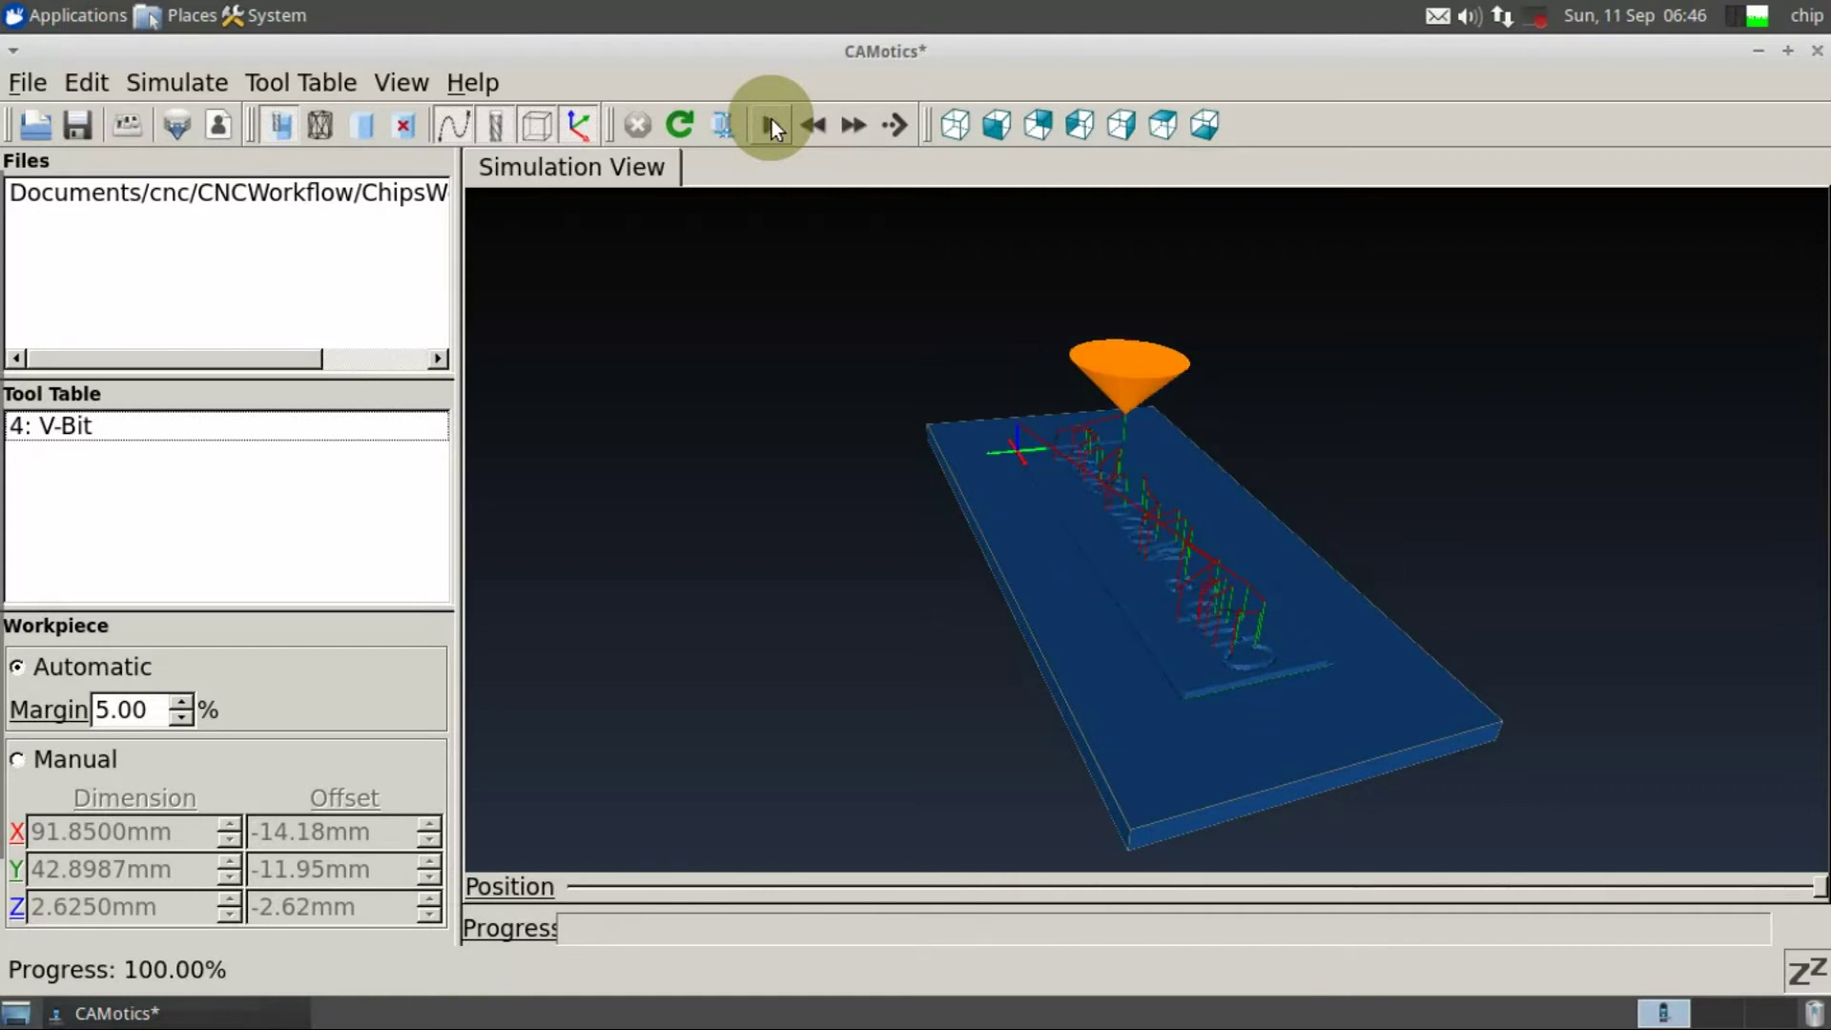
pyautogui.click(494, 124)
pyautogui.moveTo(1193, 483); pyautogui.dragTo(1367, 459)
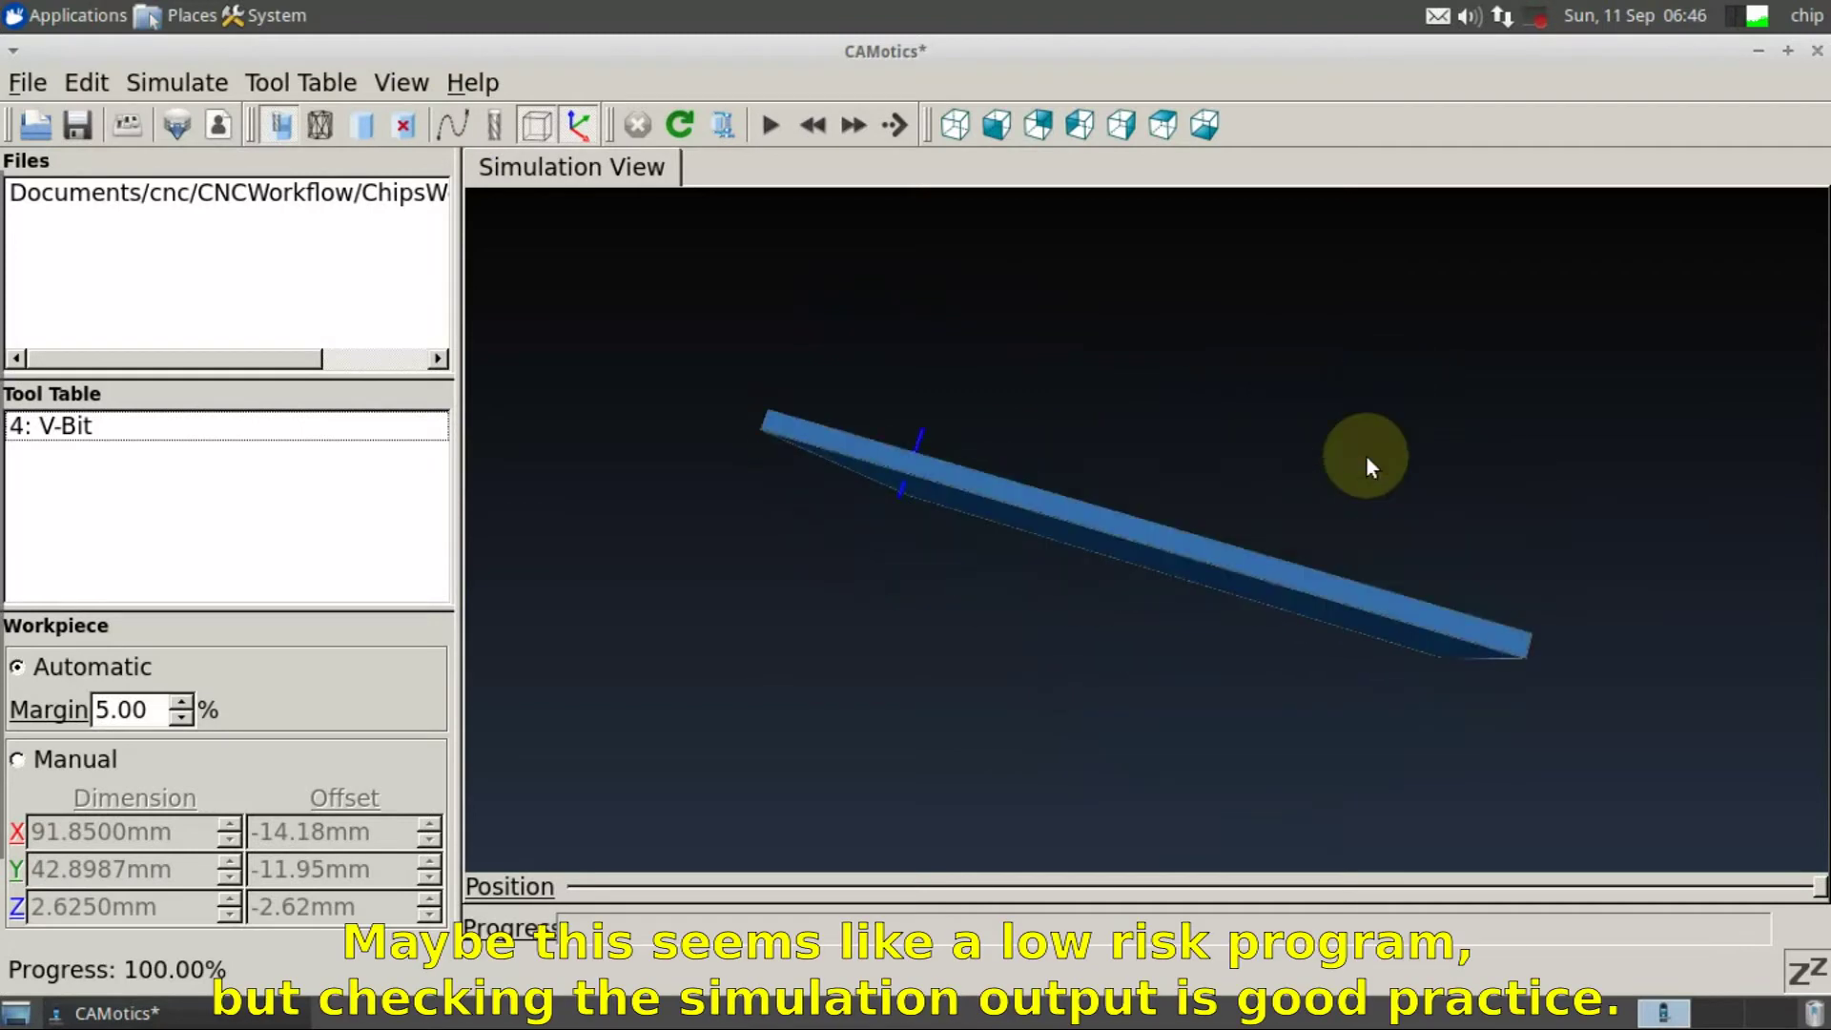
pyautogui.moveTo(797, 443); pyautogui.dragTo(792, 649)
pyautogui.scroll(5, 1379, 626)
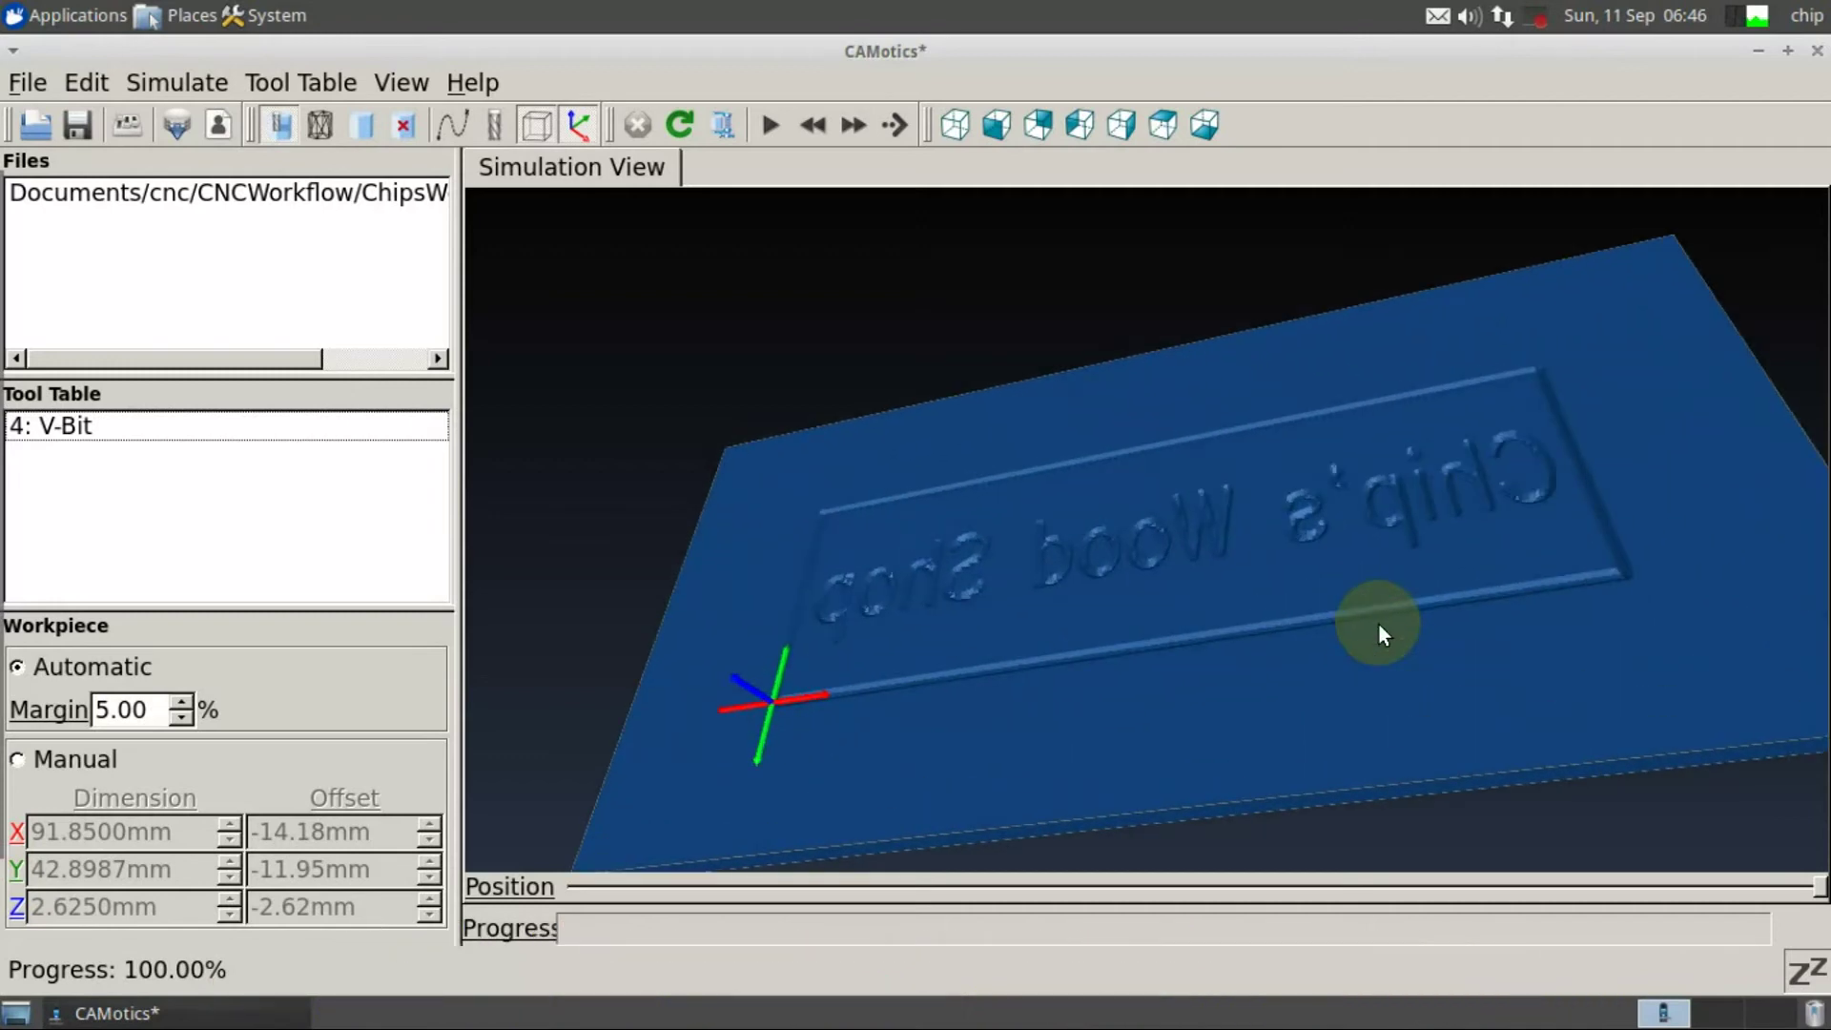
pyautogui.scroll(1, 1564, 594)
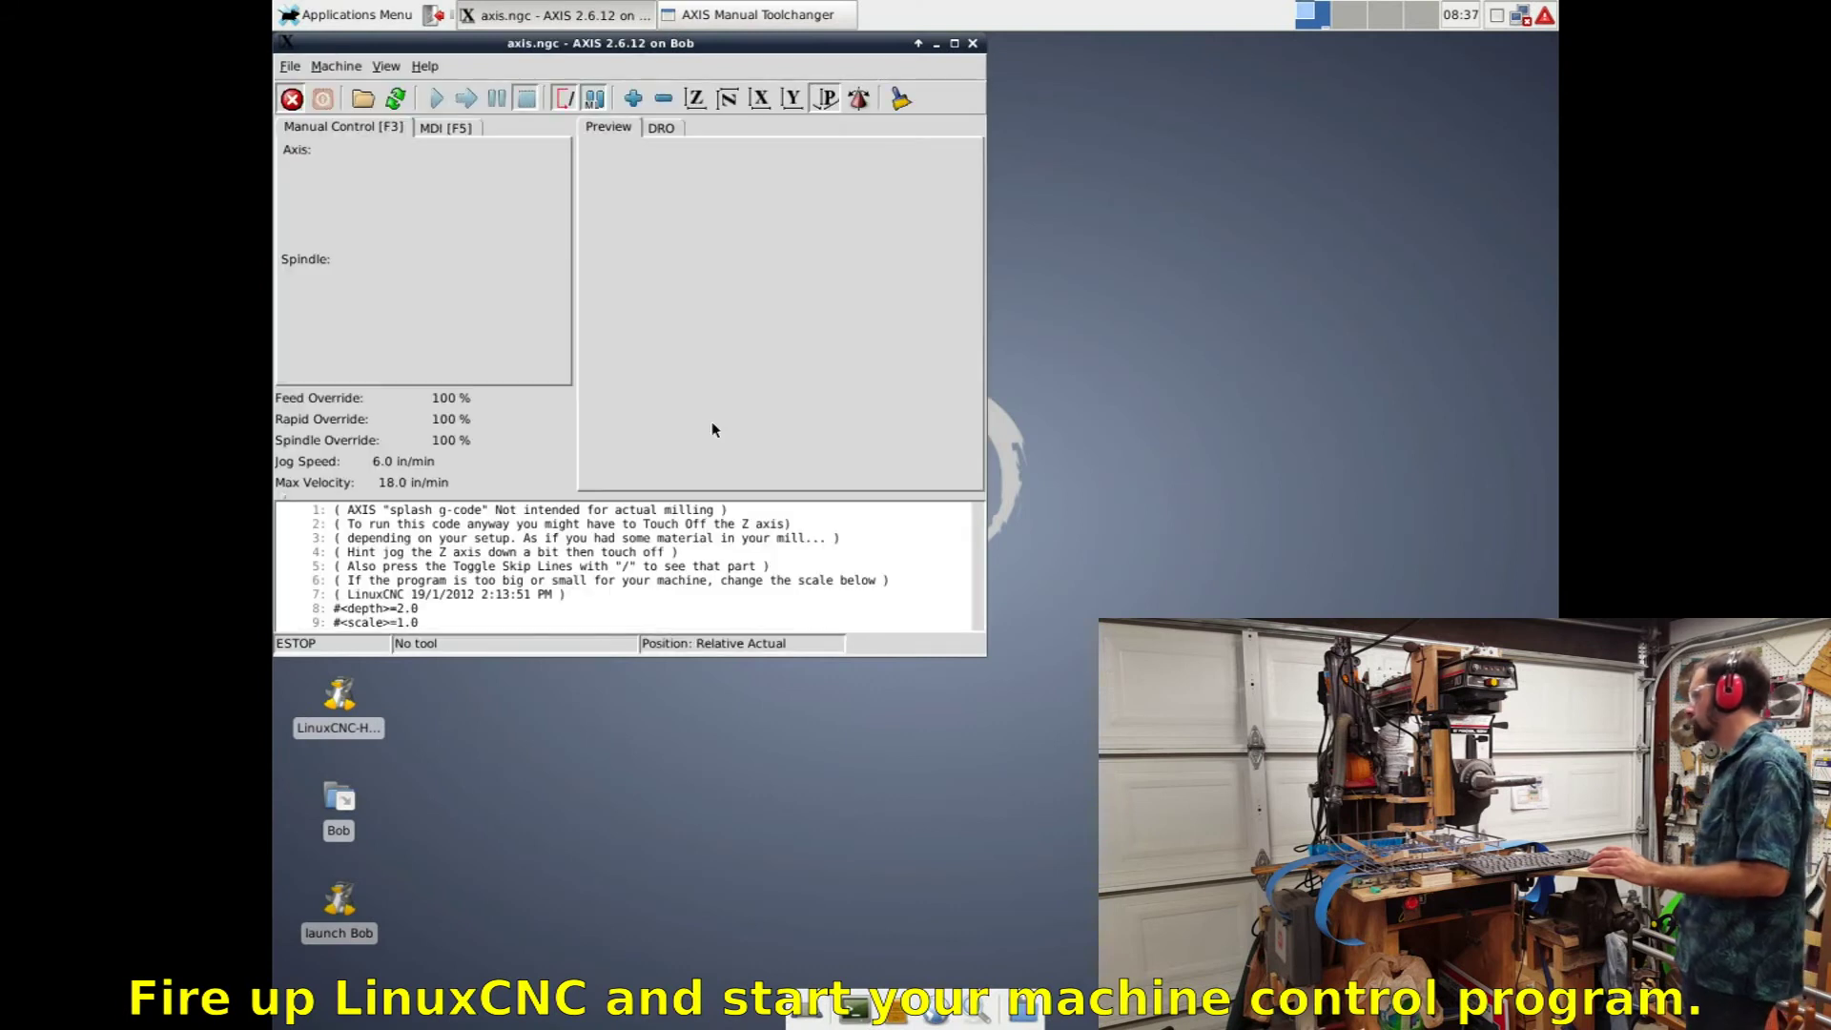
# In LinuxCNC AXIS, open the G-code program ChipsWoodShop.ngc from the nc_files/Test folder.
pyautogui.click(288, 68)
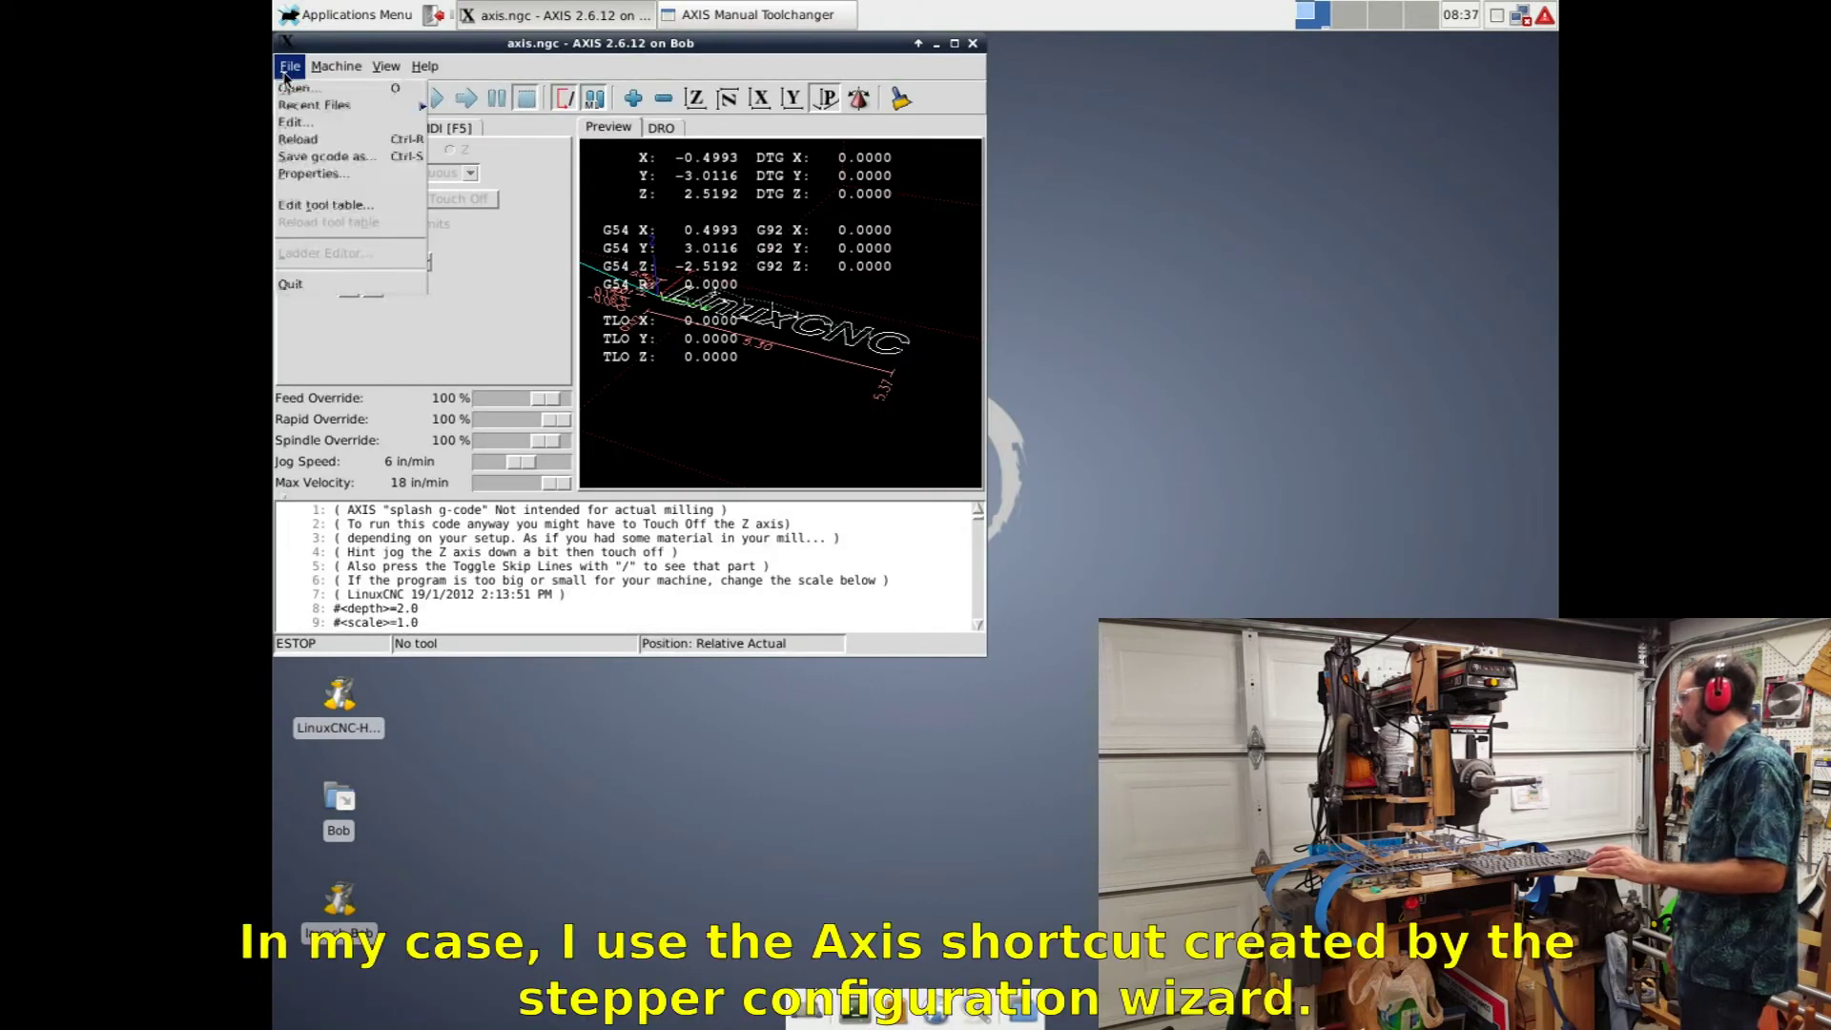
pyautogui.click(296, 89)
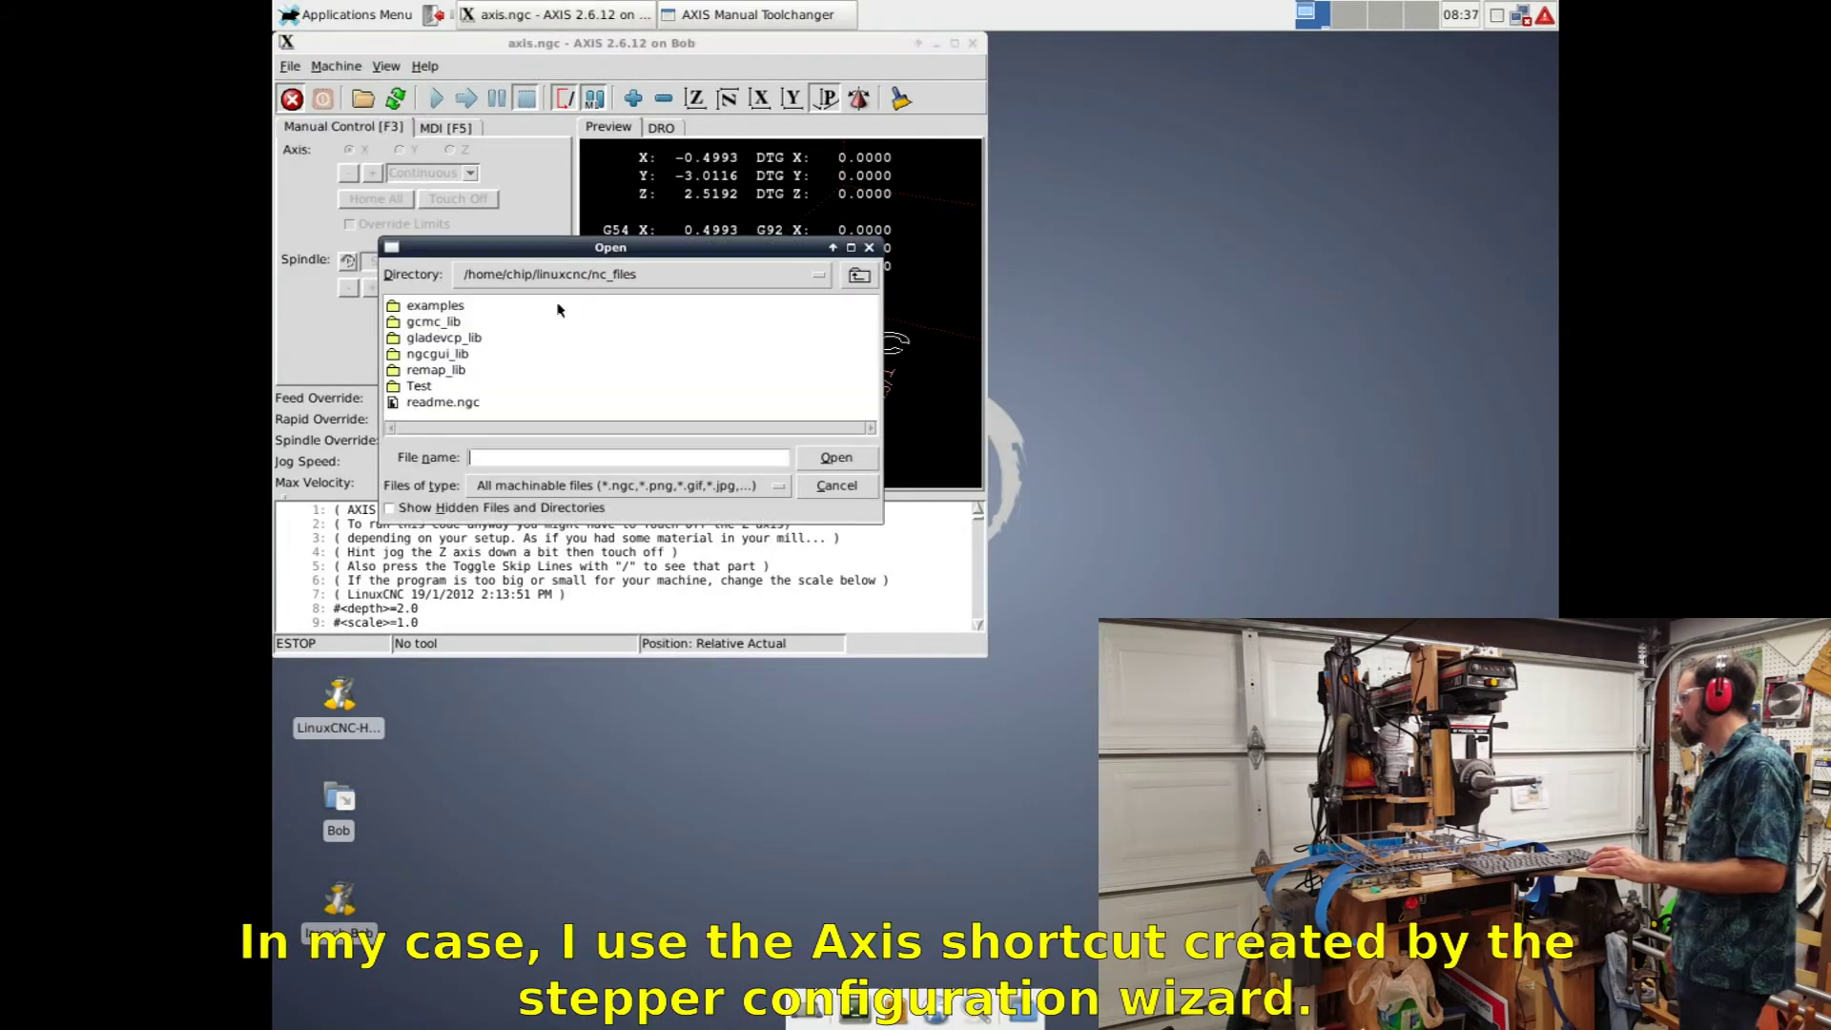
pyautogui.doubleClick(417, 386)
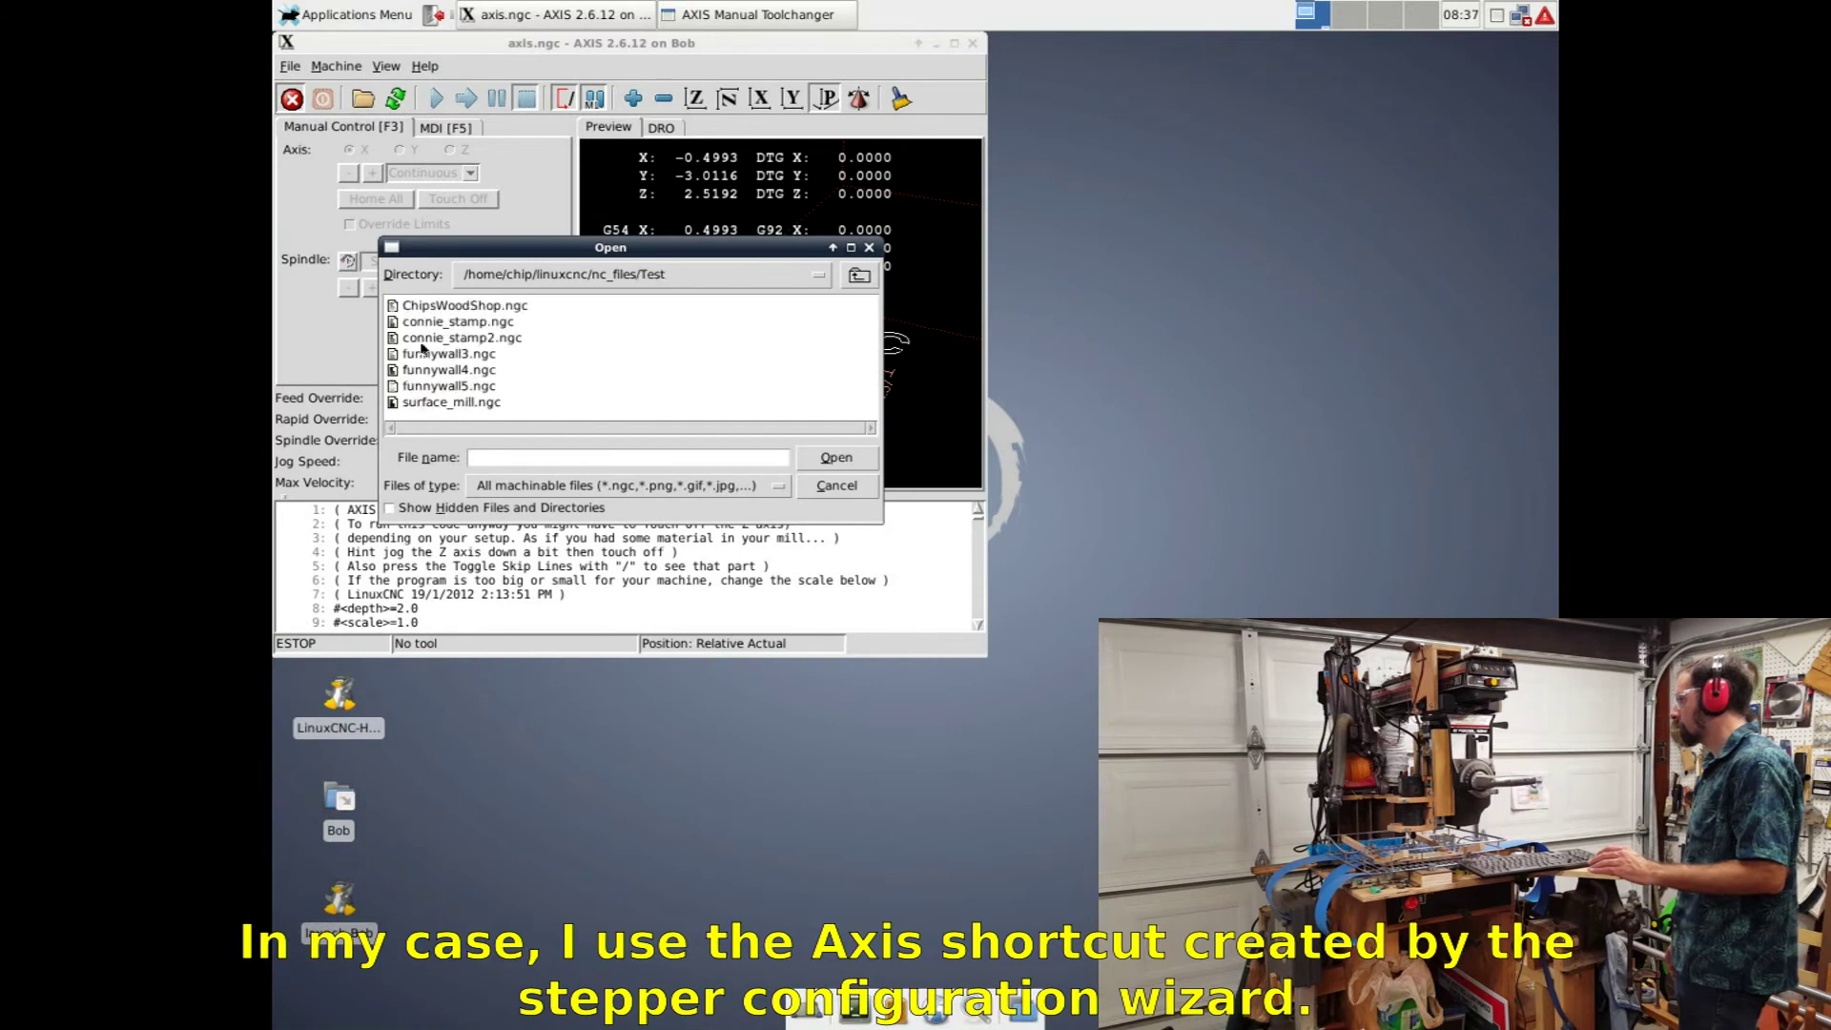
pyautogui.click(426, 307)
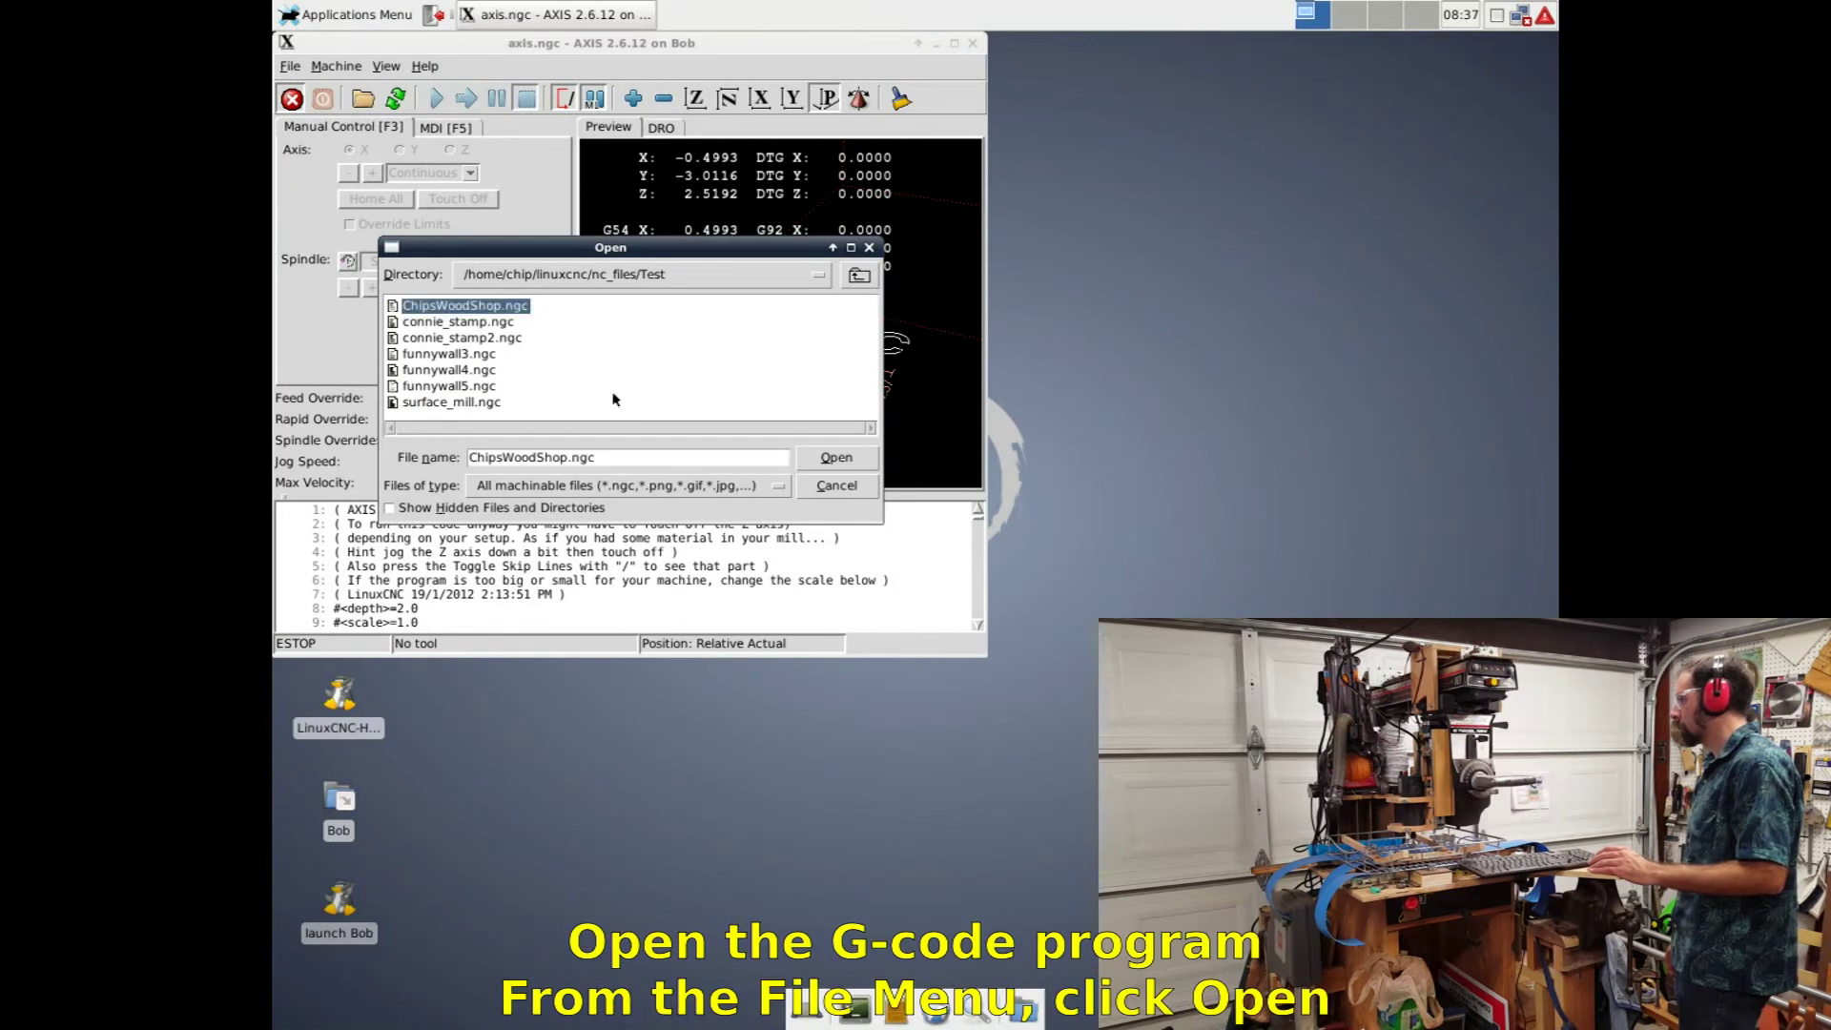
pyautogui.click(817, 458)
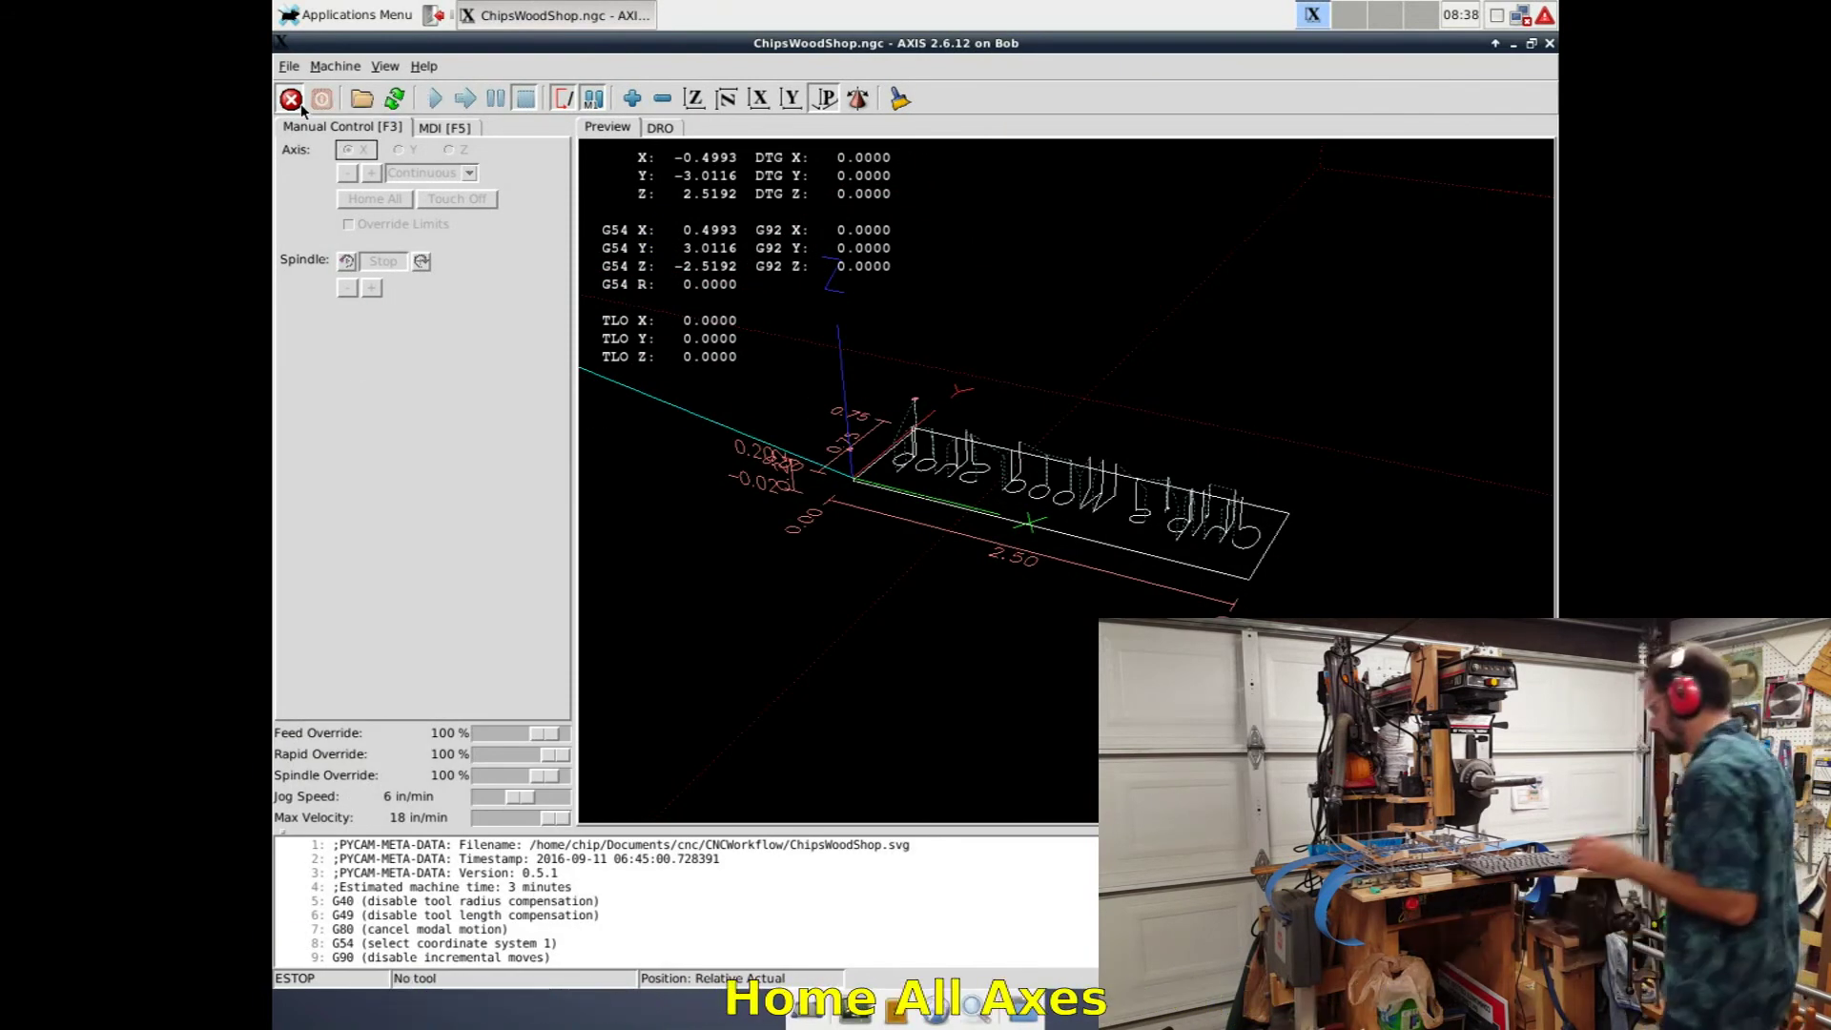
# Release the emergency stop, turn the machine on and home all axes.
pyautogui.click(289, 100)
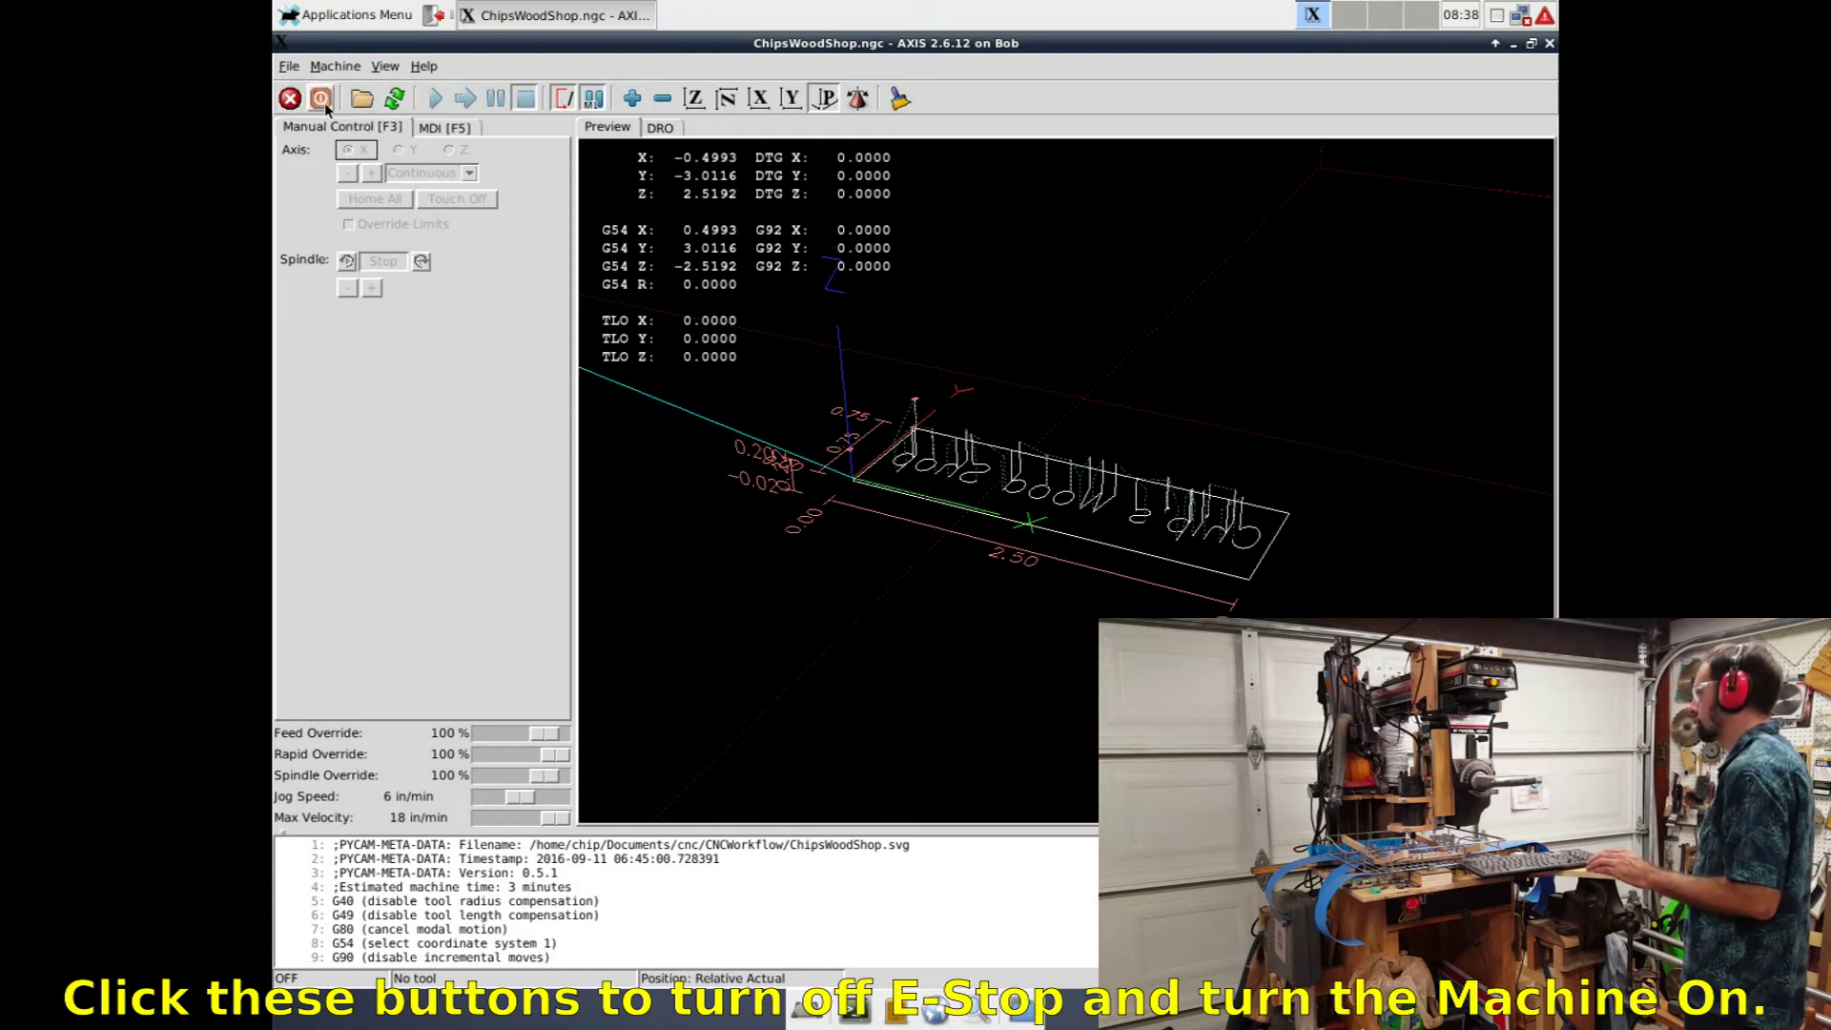
pyautogui.click(322, 101)
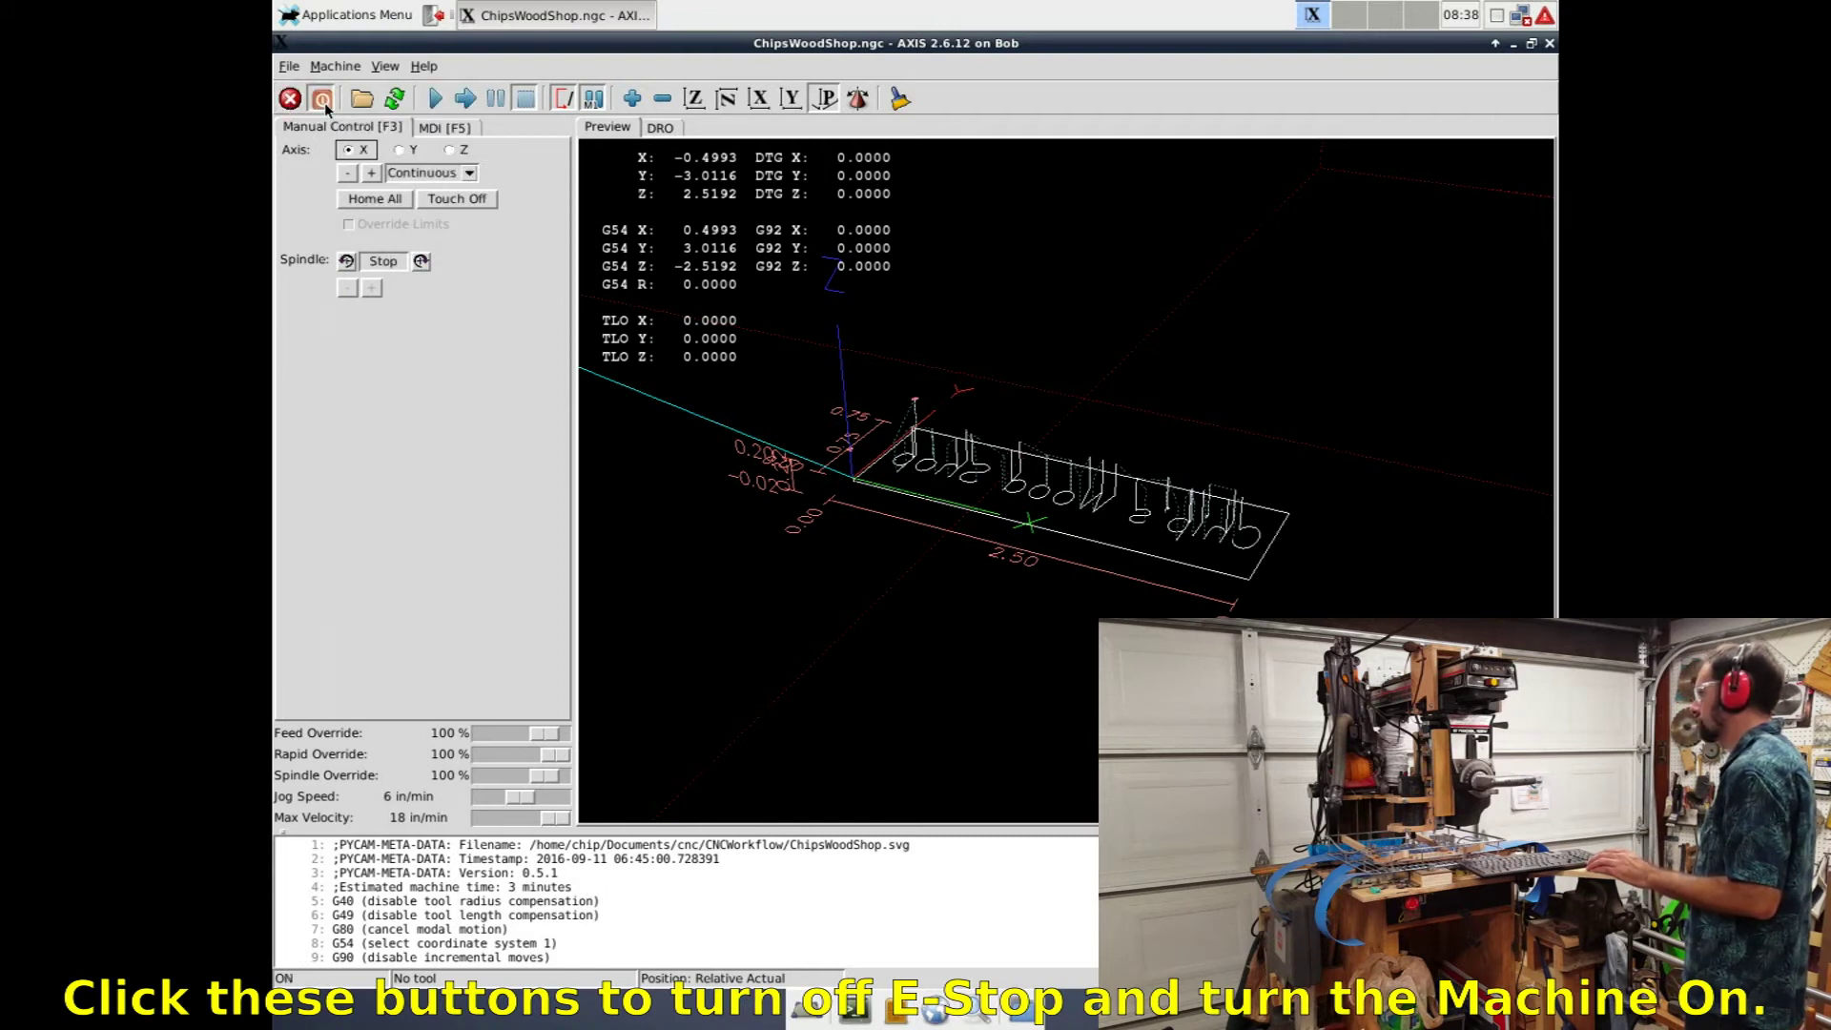
pyautogui.click(374, 199)
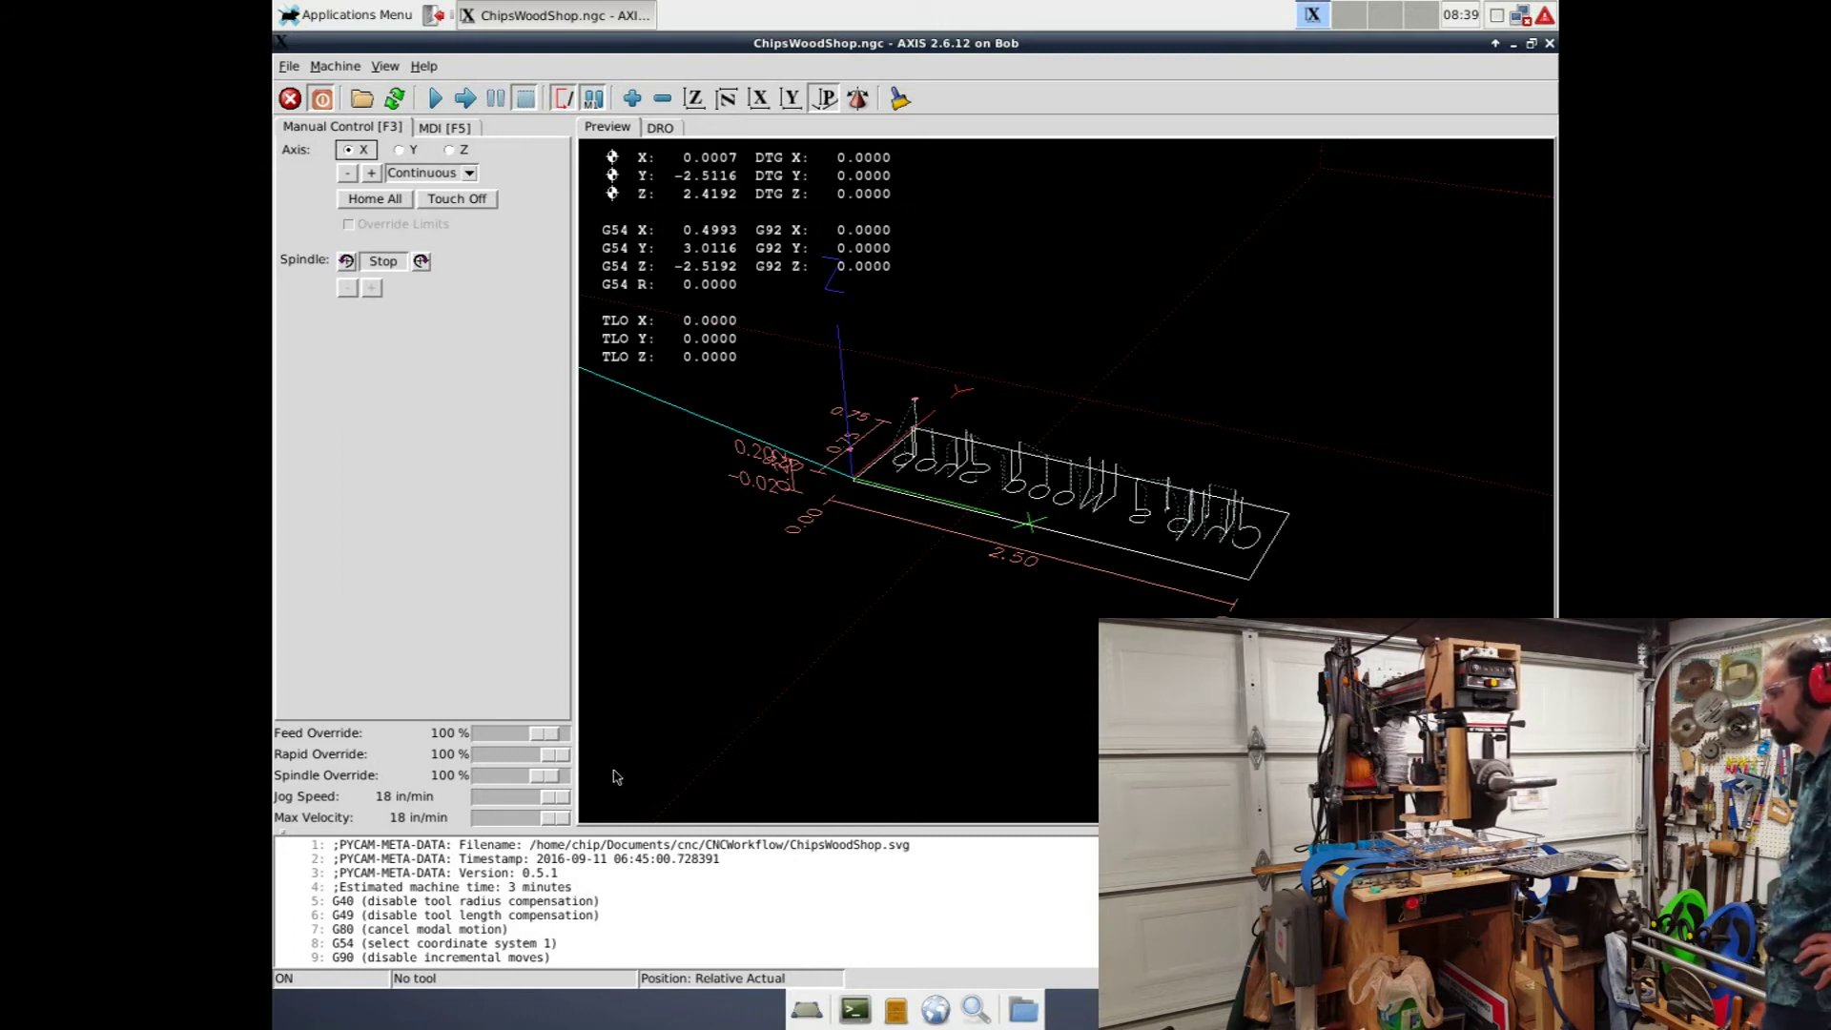
# Jog the machine toward the workpiece in X, Y and Z, to about X 6.53, Y 0.51, Z 0.17.
pyautogui.press('Right')
pyautogui.press('Up')
pyautogui.press('pagedown')
pyautogui.press('Right')
pyautogui.press('Up')
pyautogui.press('pagedown')
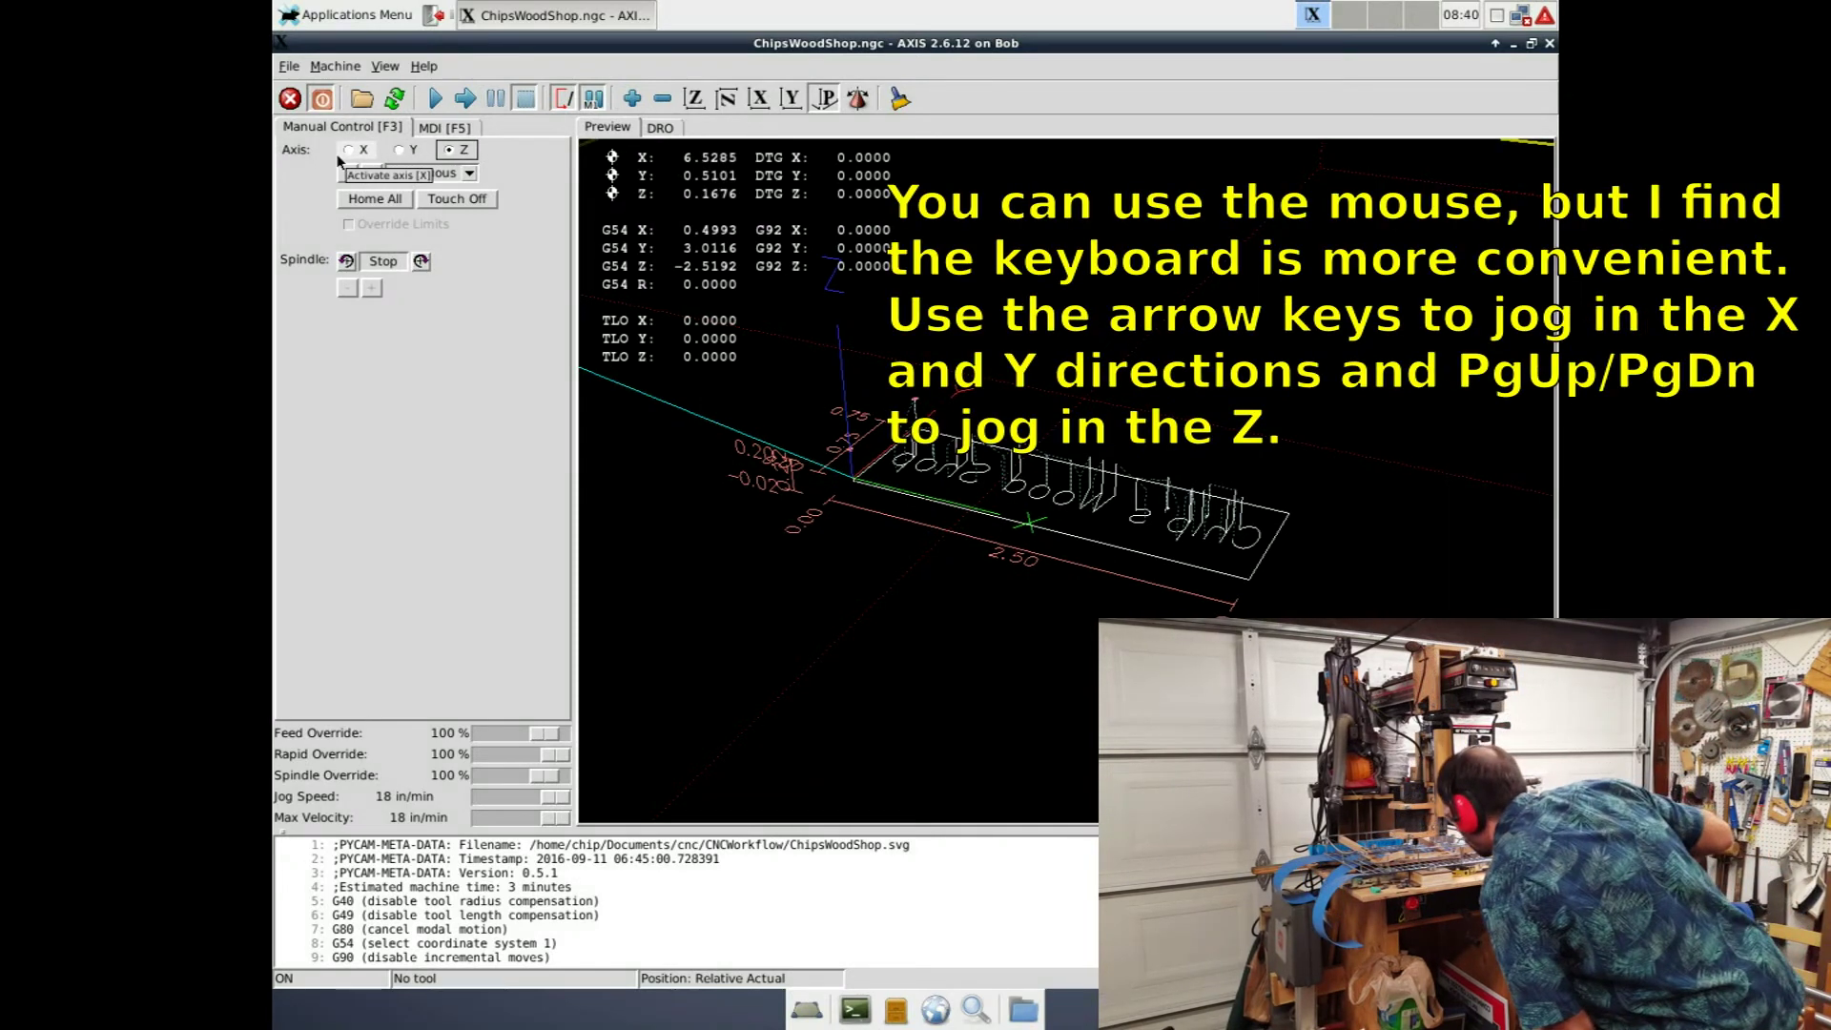
# Lower the Z axis to about Z 0.10, reducing the jog speed to 6.6 in/min, and touch off Z at 0.
pyautogui.press('pagedown')
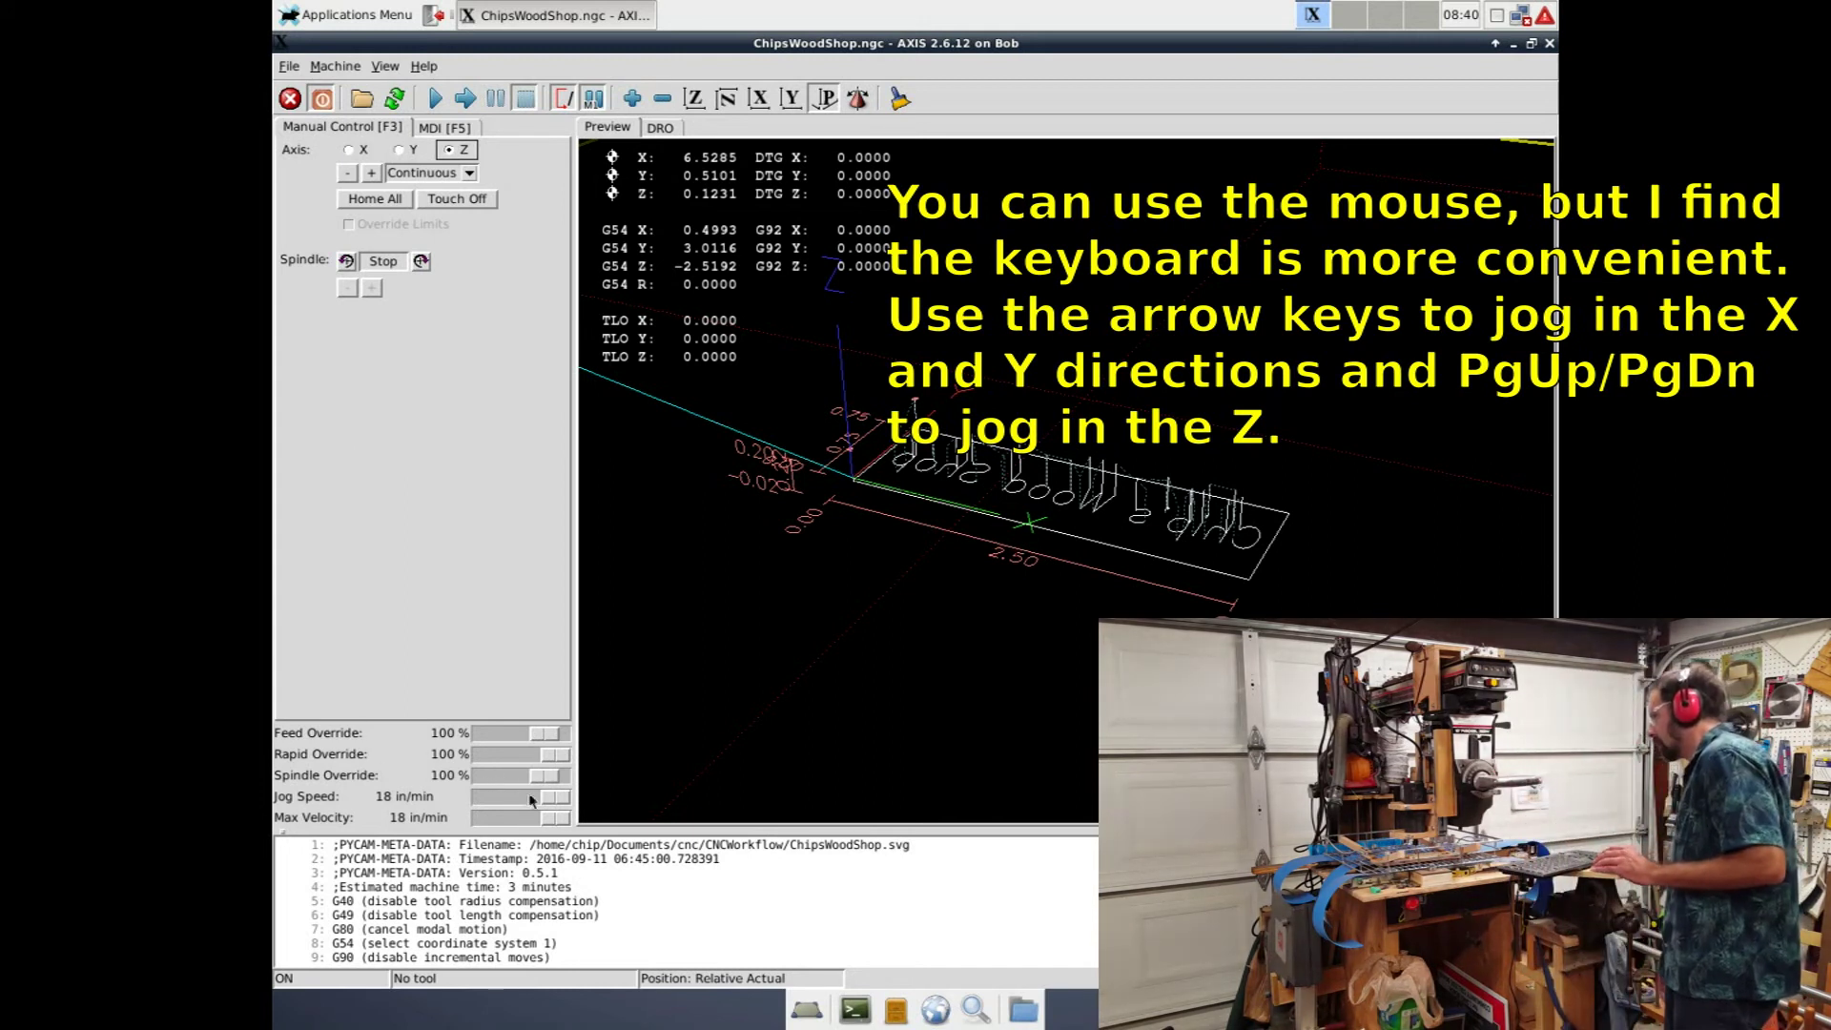
pyautogui.moveTo(551, 798); pyautogui.dragTo(510, 797)
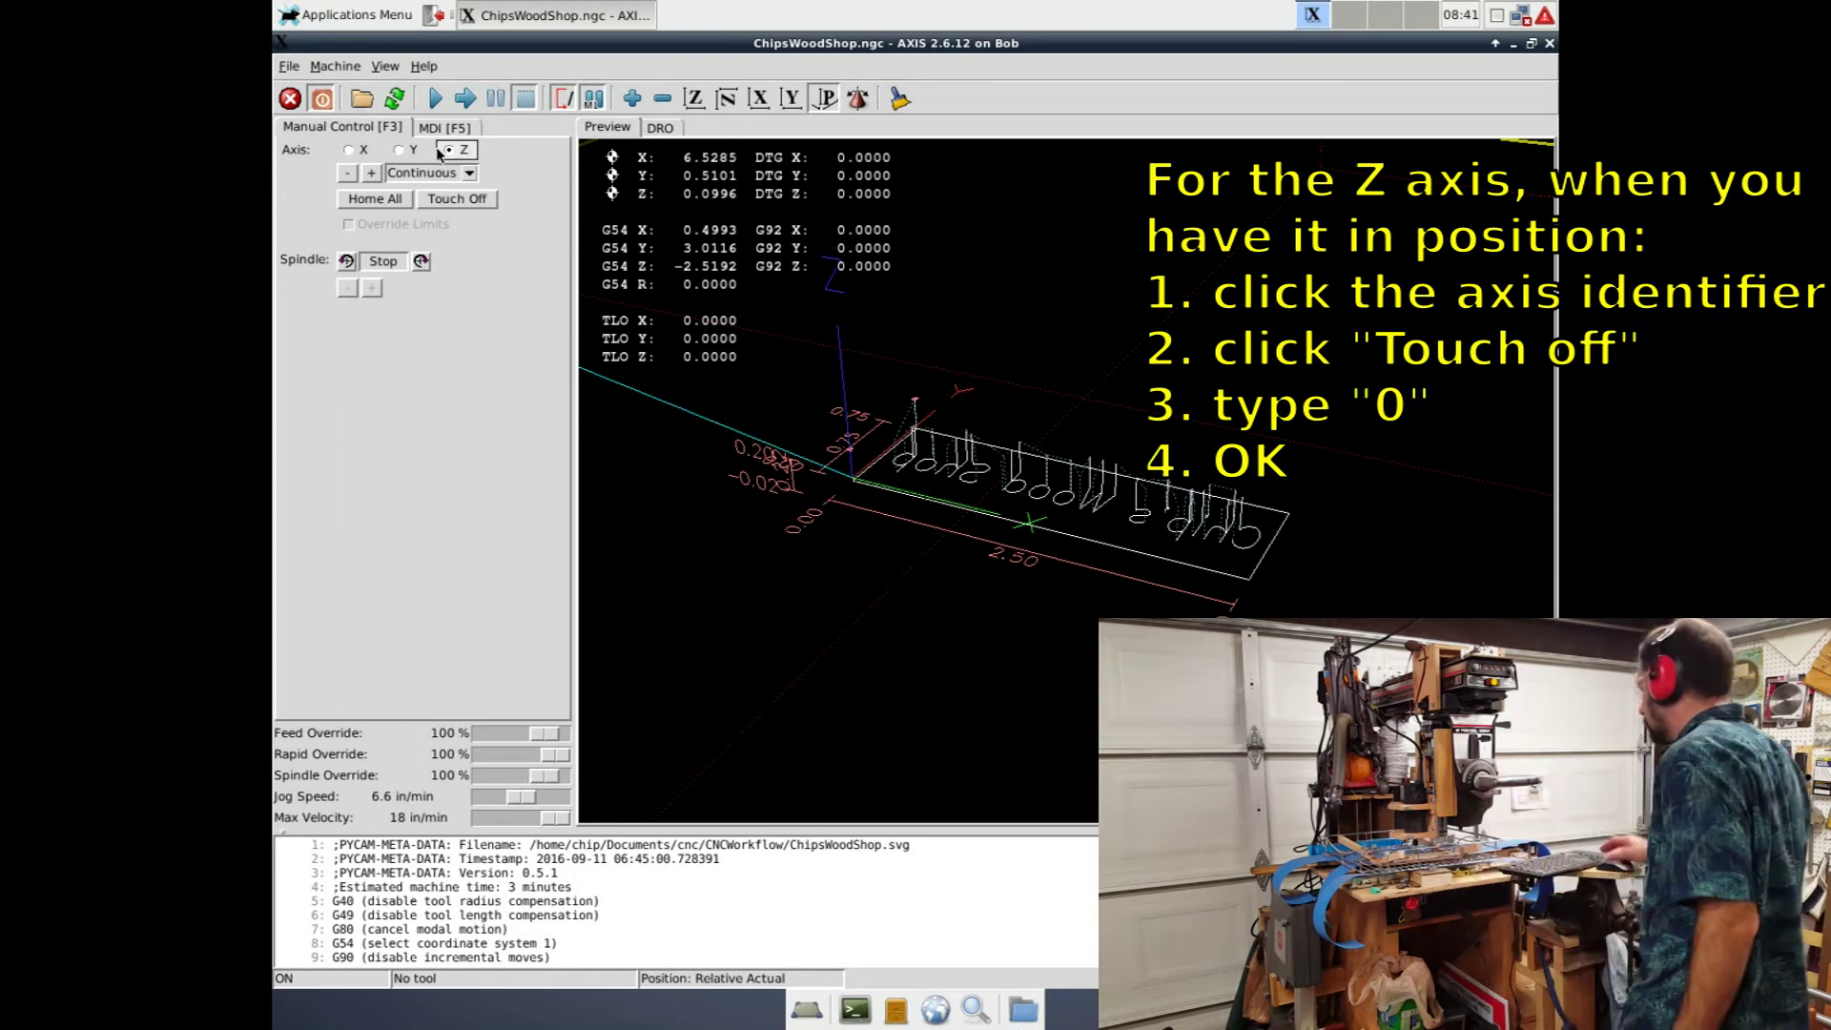
pyautogui.click(466, 199)
pyautogui.write('0')
pyautogui.press('Return')
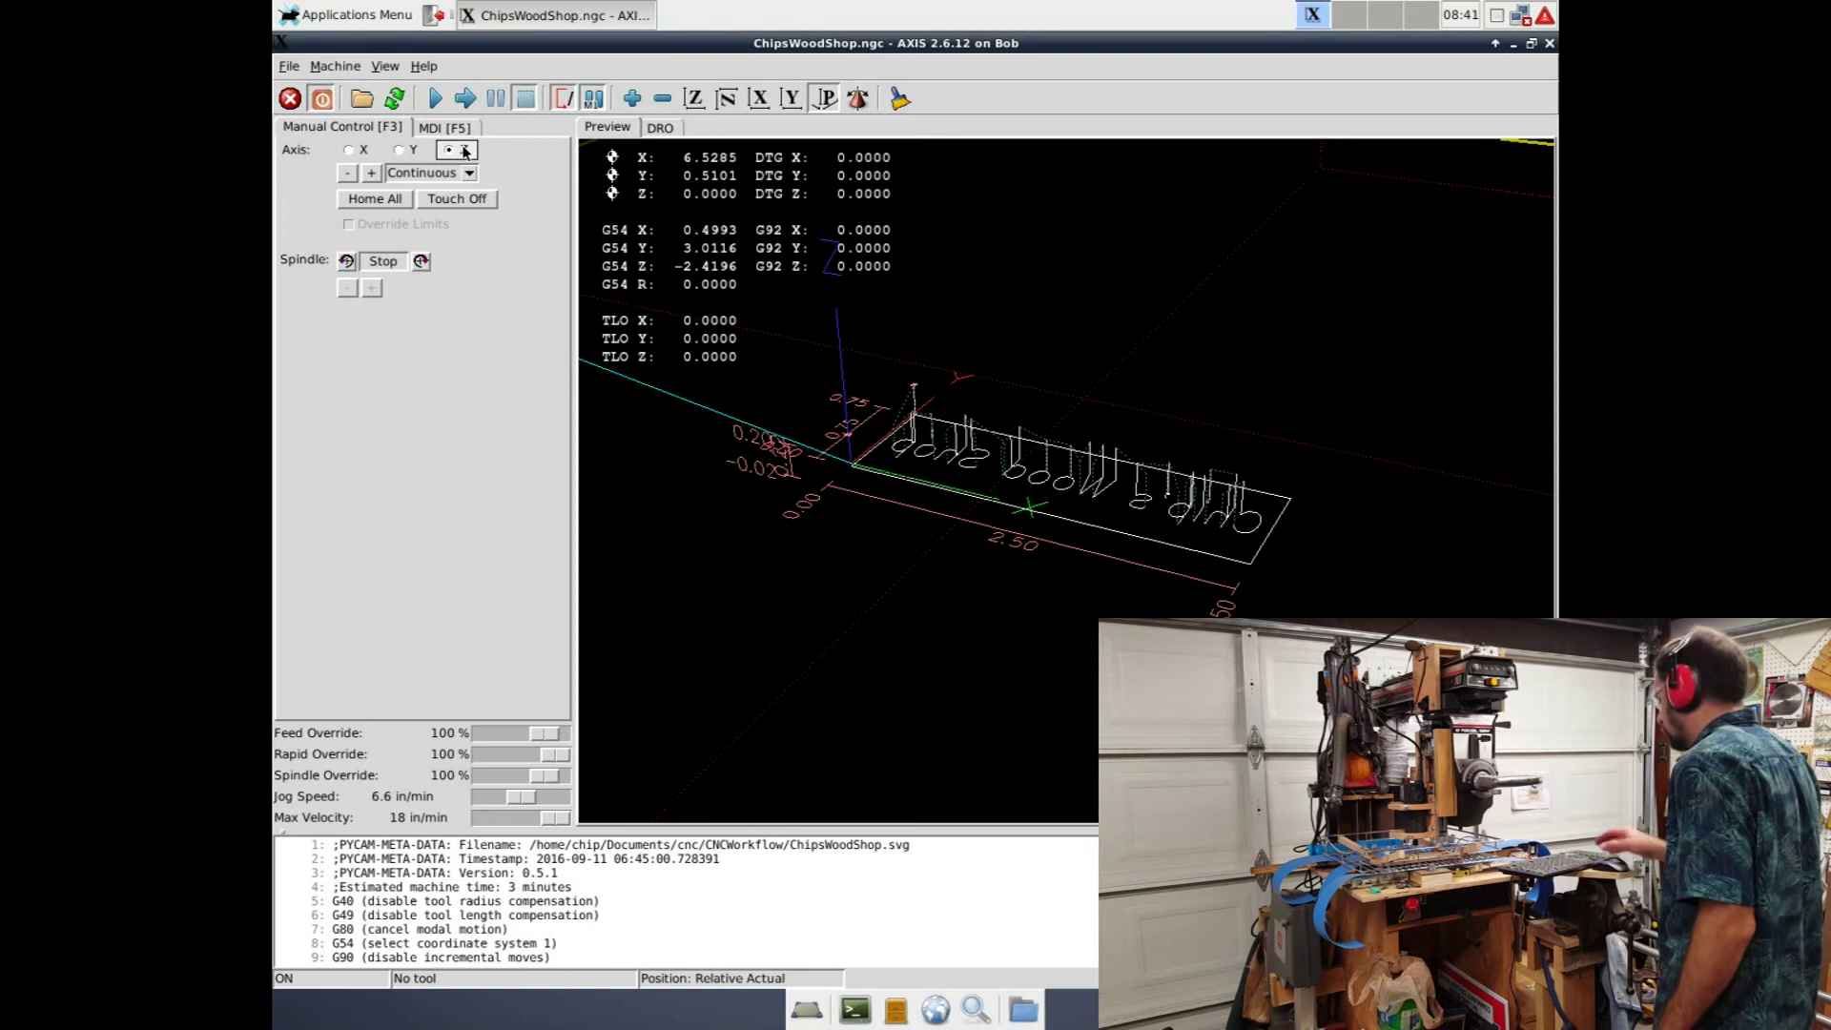
# Touch off the Y axis and the X axis at 0 in the P1 G54 coordinate system.
pyautogui.click(458, 201)
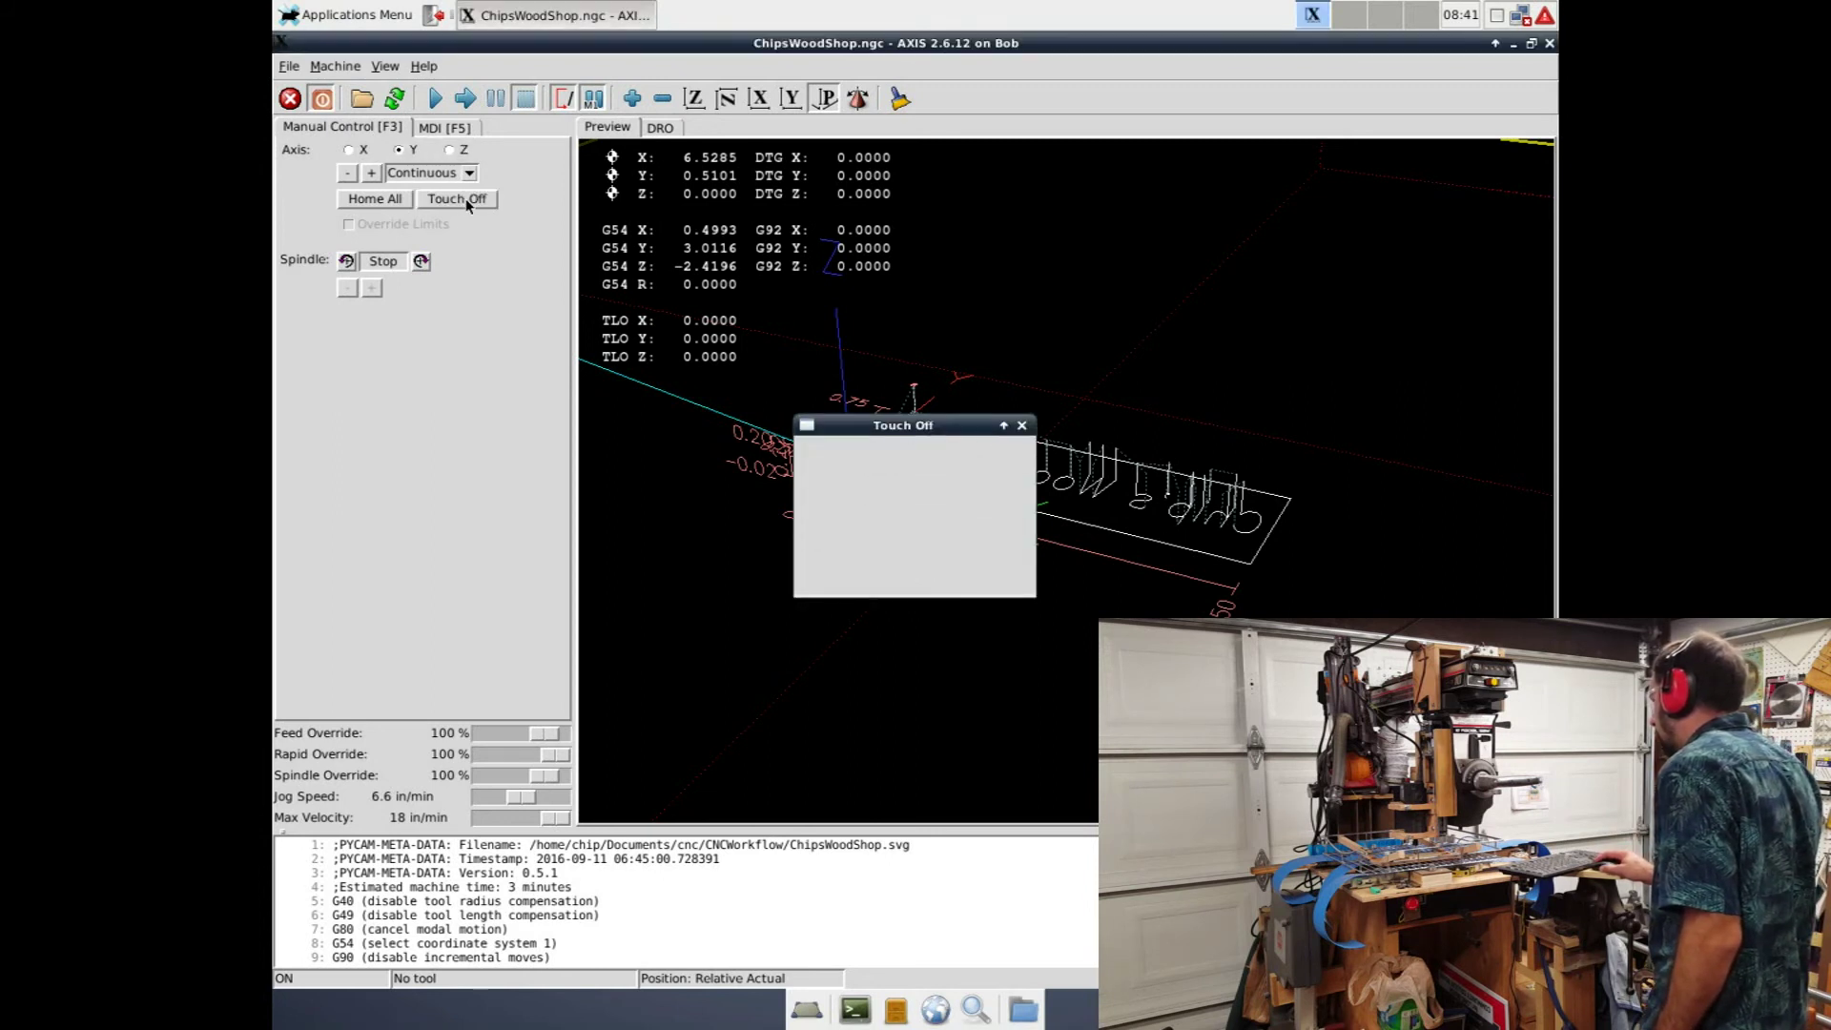
pyautogui.press('Return')
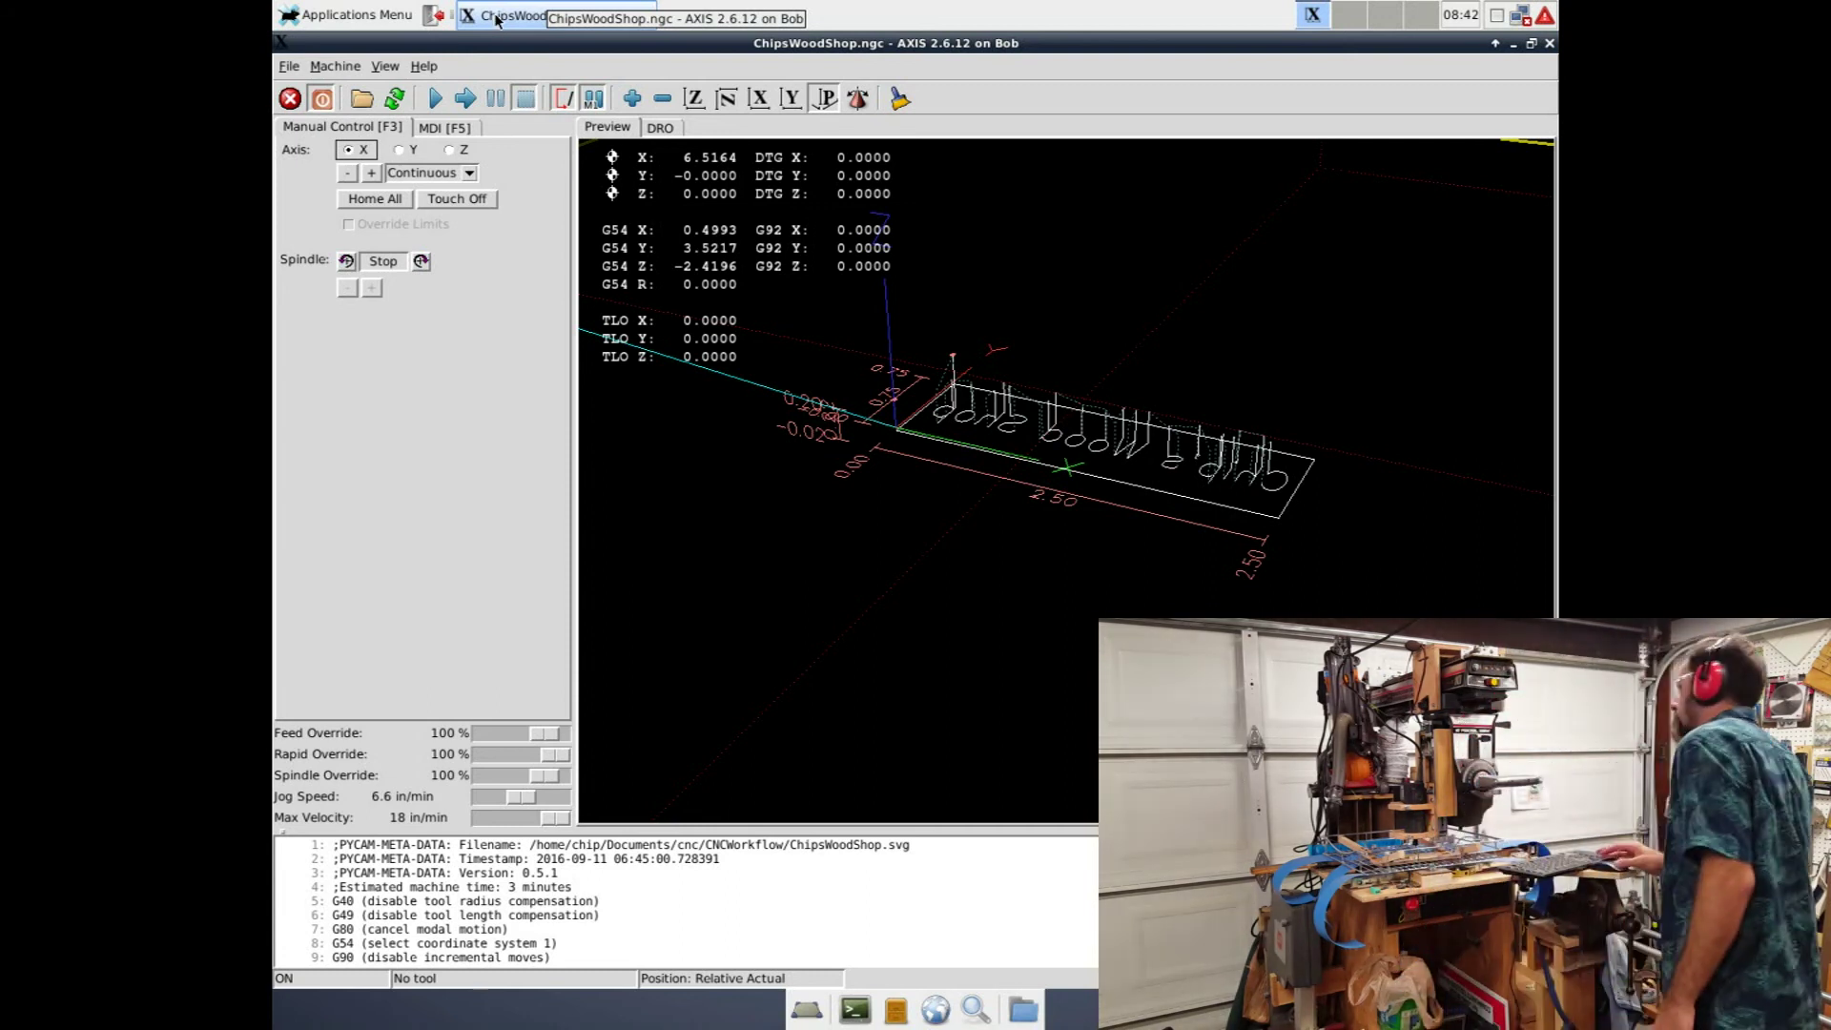
pyautogui.click(486, 200)
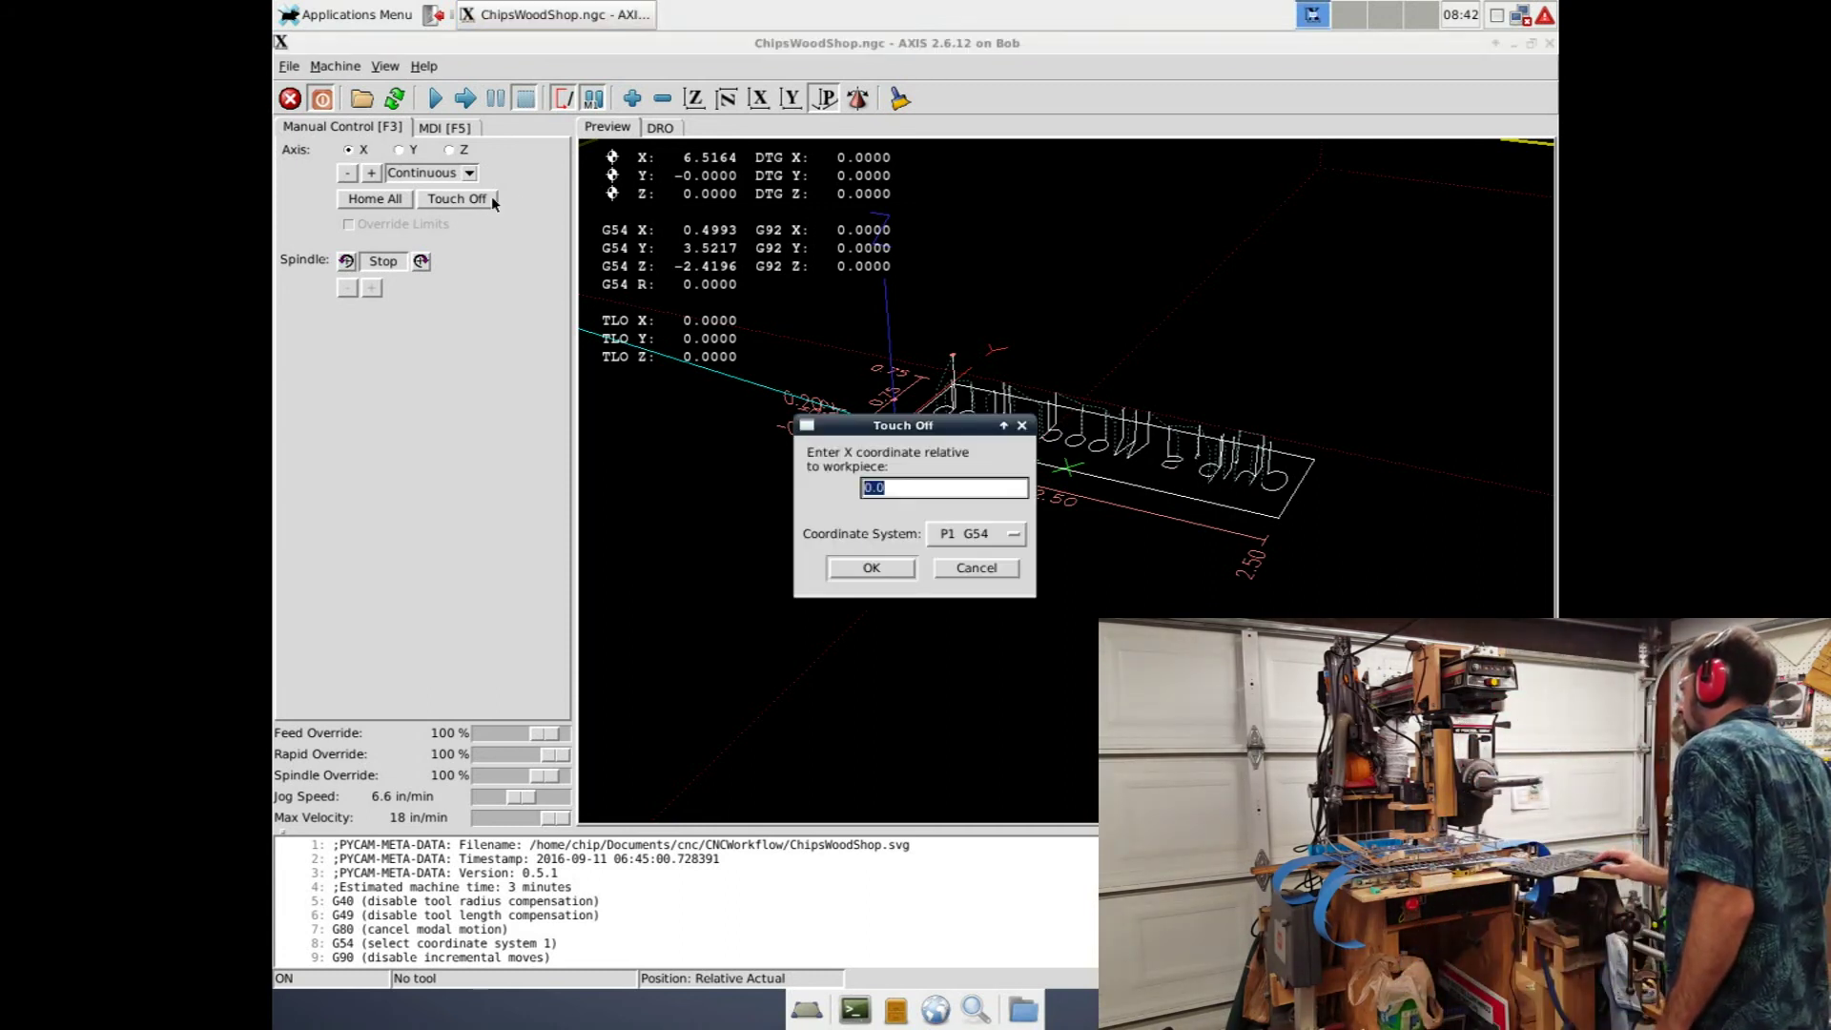
pyautogui.press('Return')
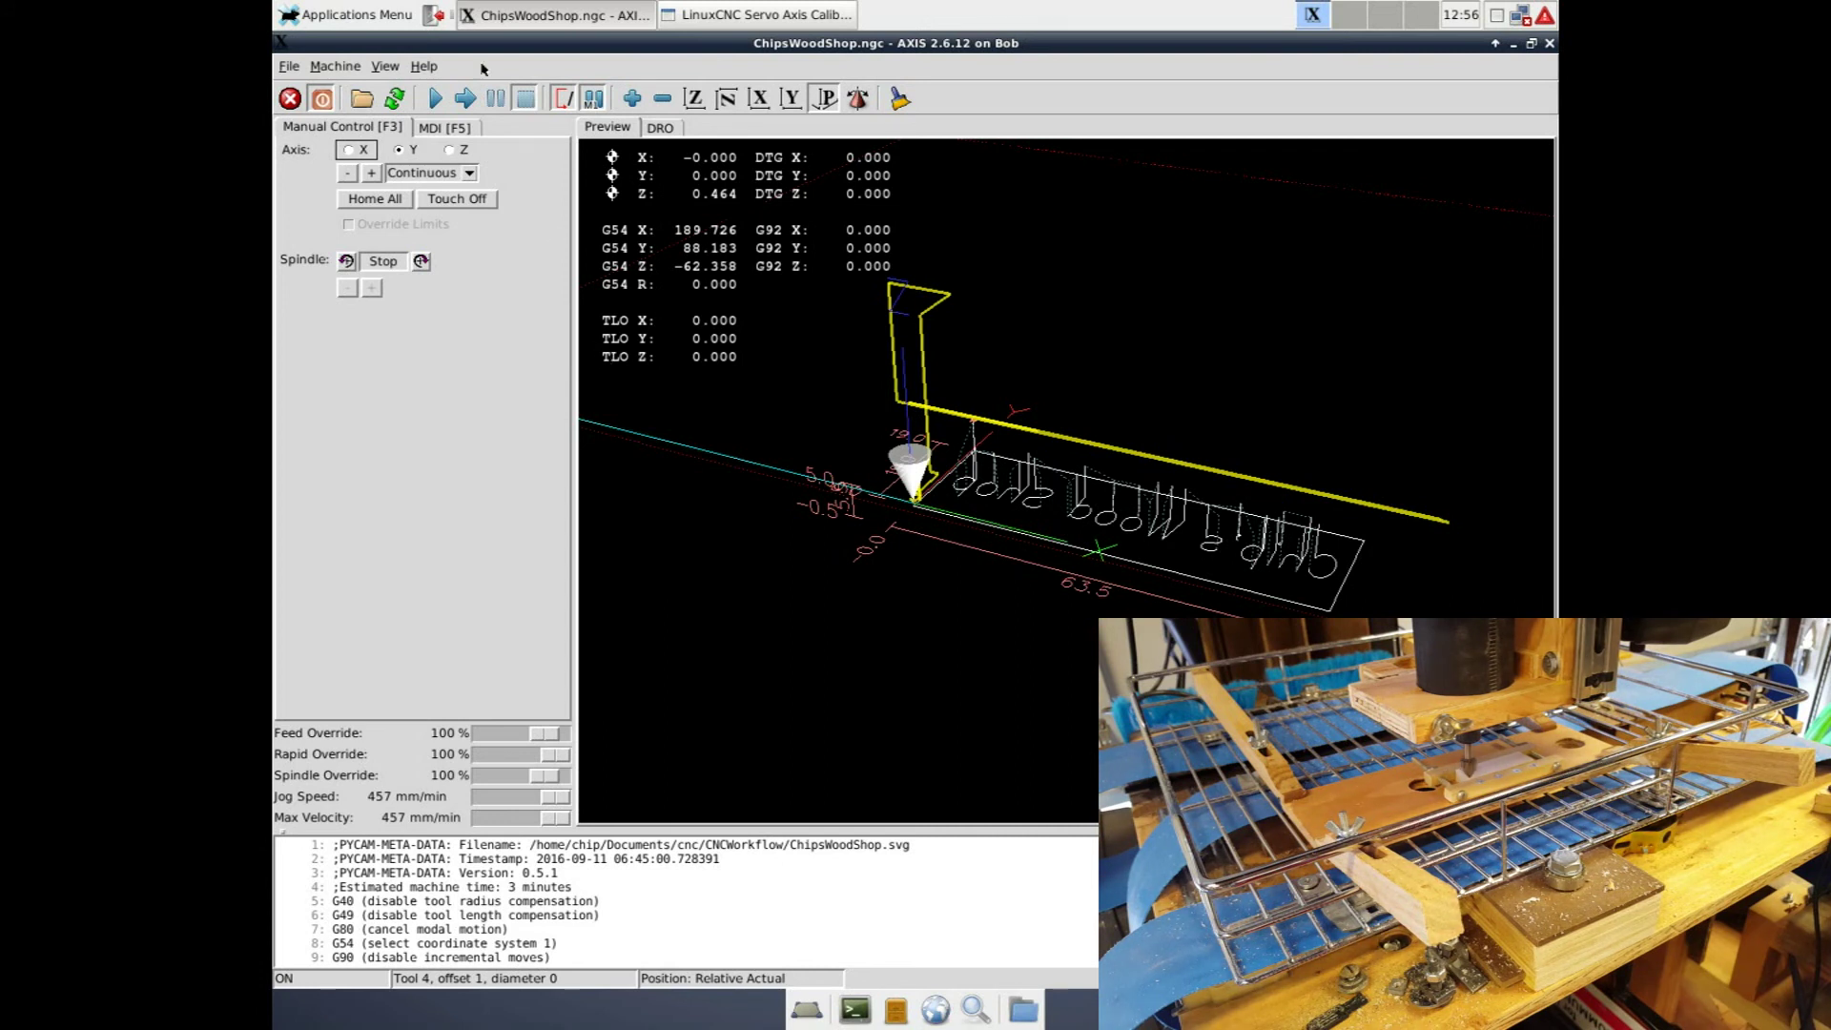
# Run the loaded ChipsWoodShop.ngc program to start engraving the workpiece.
pyautogui.click(436, 98)
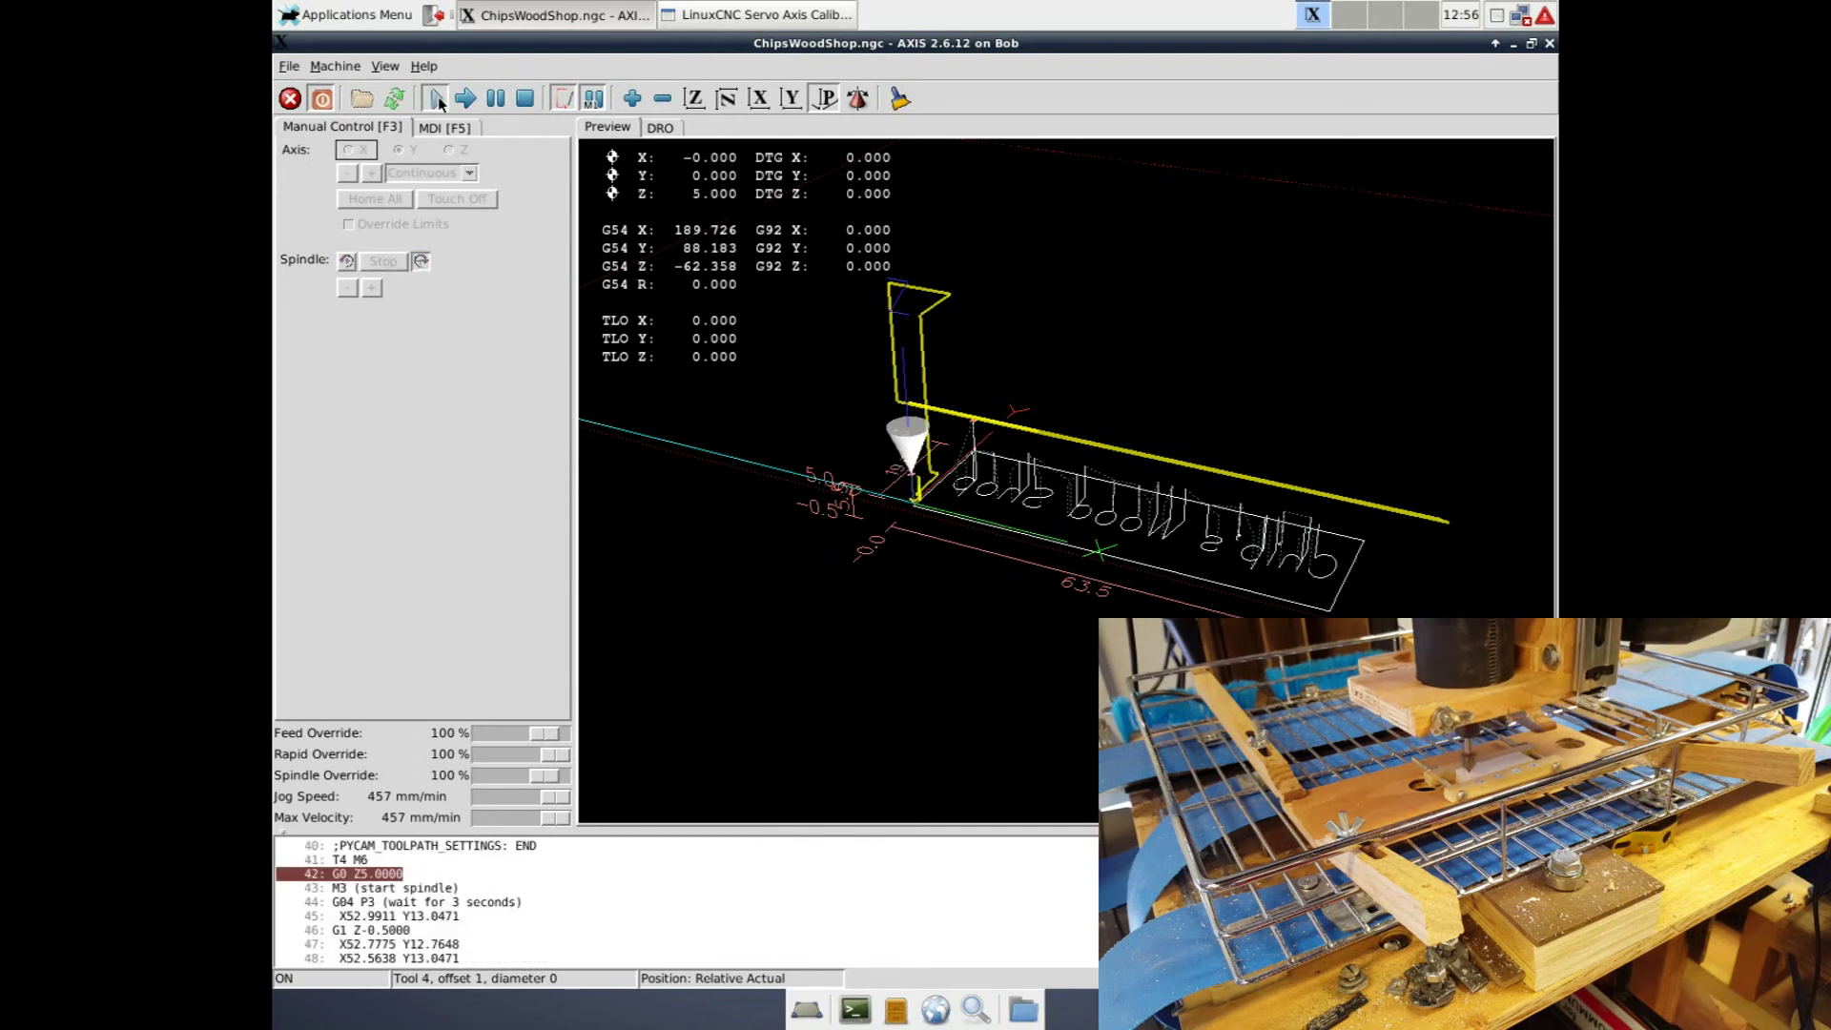